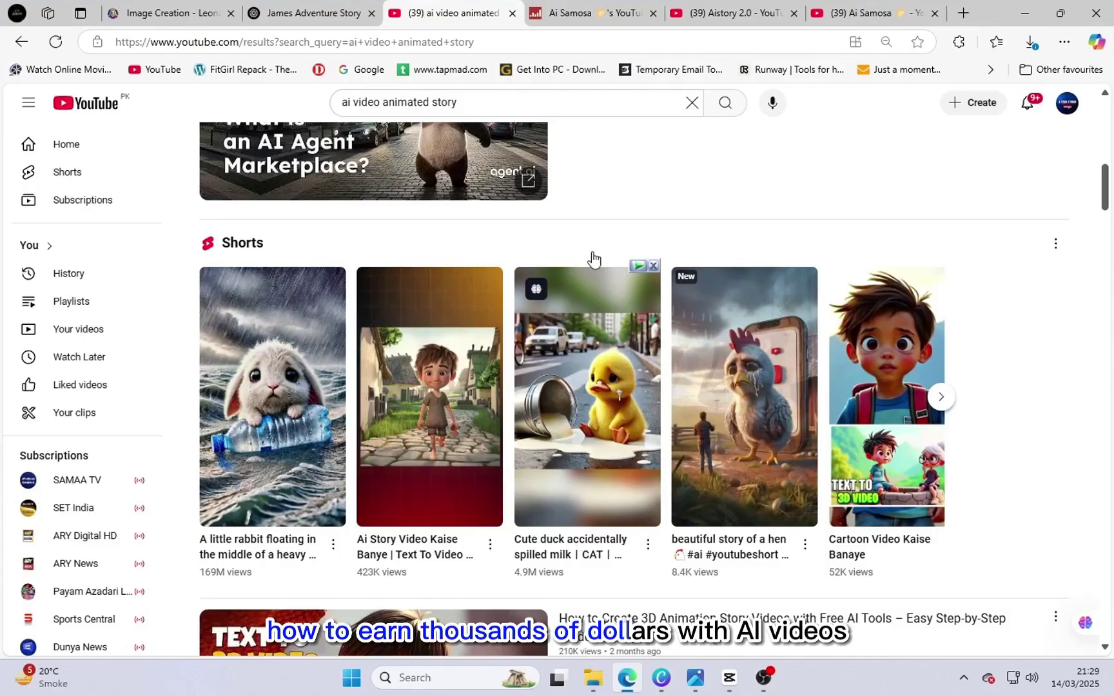
- Browse the "ai video animated story" results and page through the Shorts shelf to examine the AI shorts and their view counts
scroll(594, 260, "up", 10)
scroll(490, 193, "down", 2)
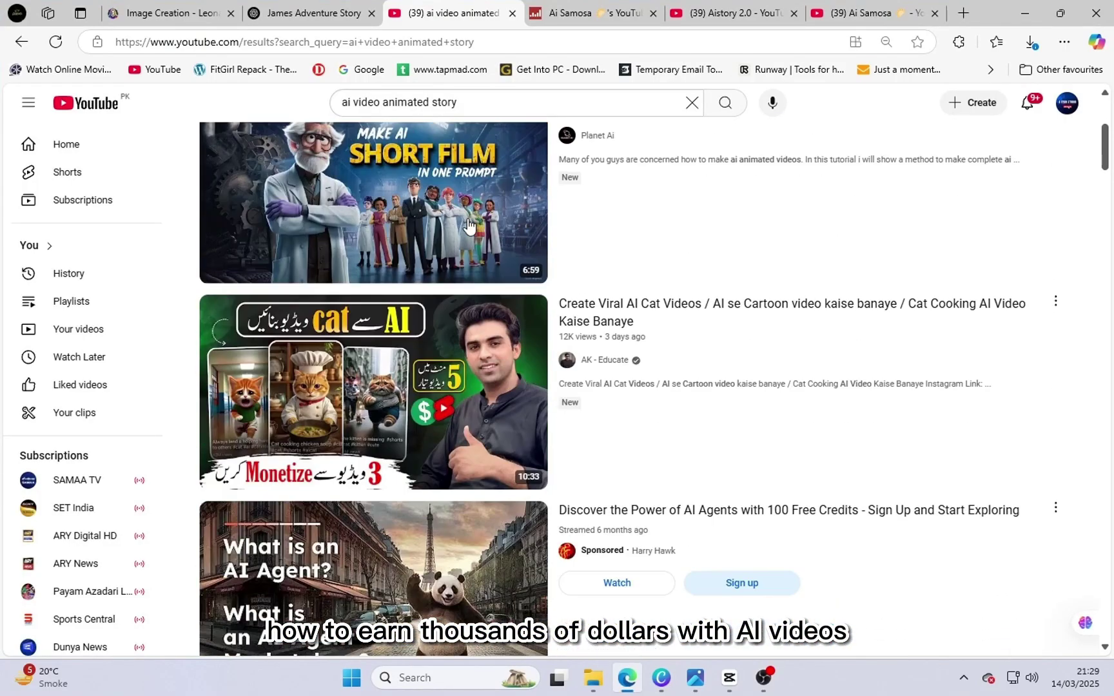
scroll(469, 225, "down", 9)
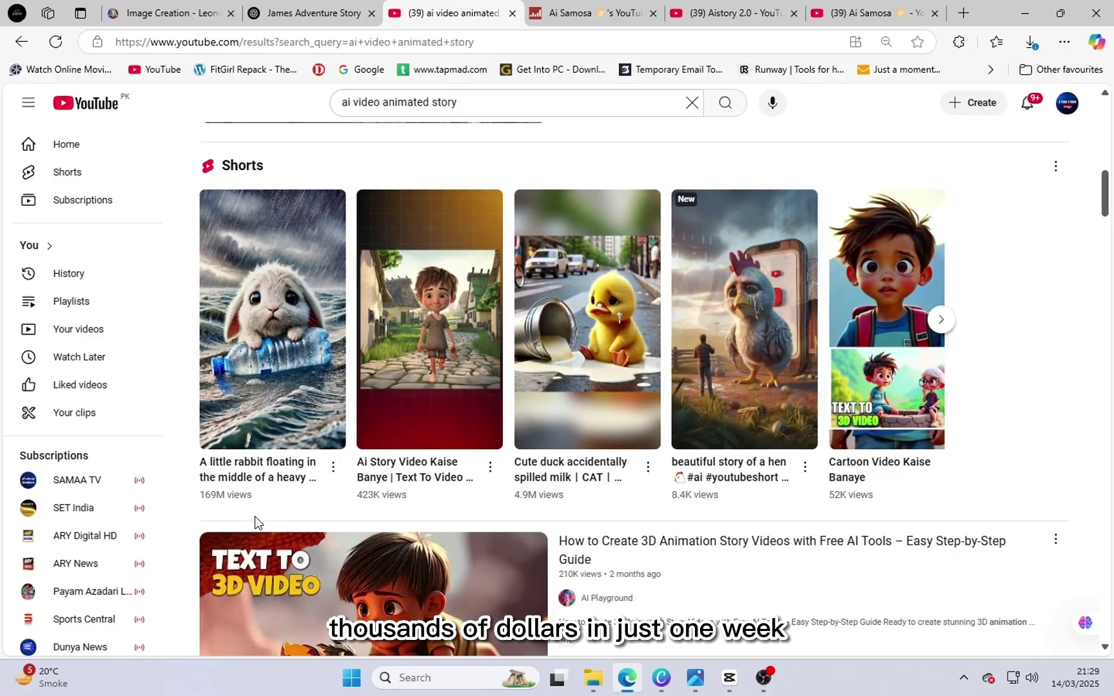
scroll(255, 517, "up", 1)
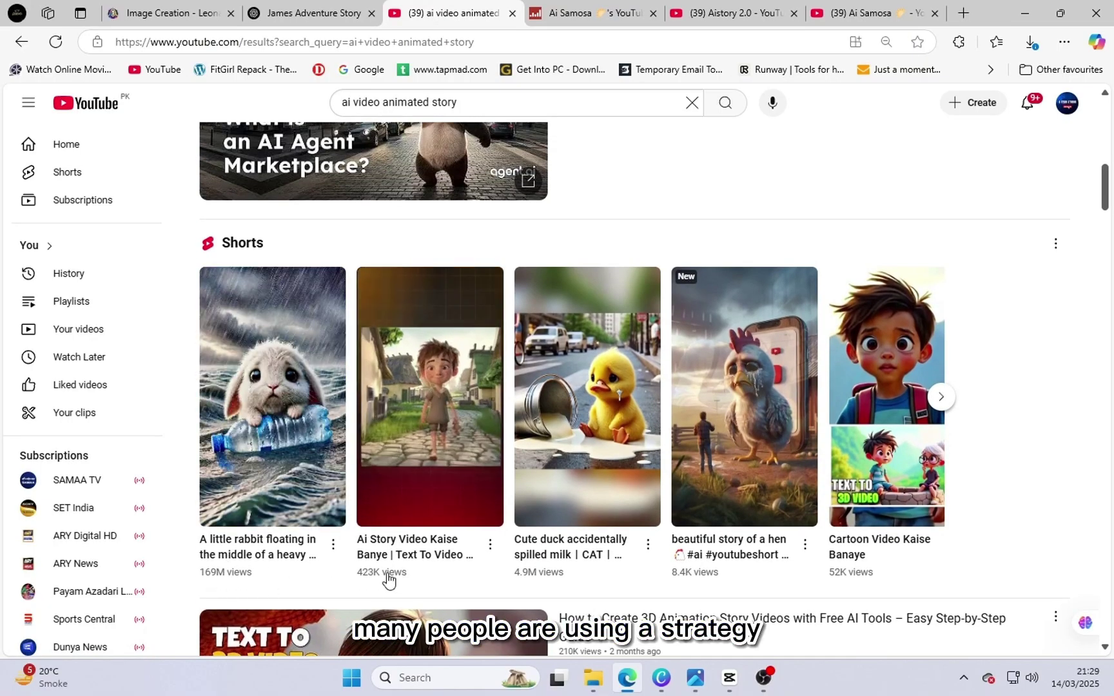
scroll(467, 542, "down", 1)
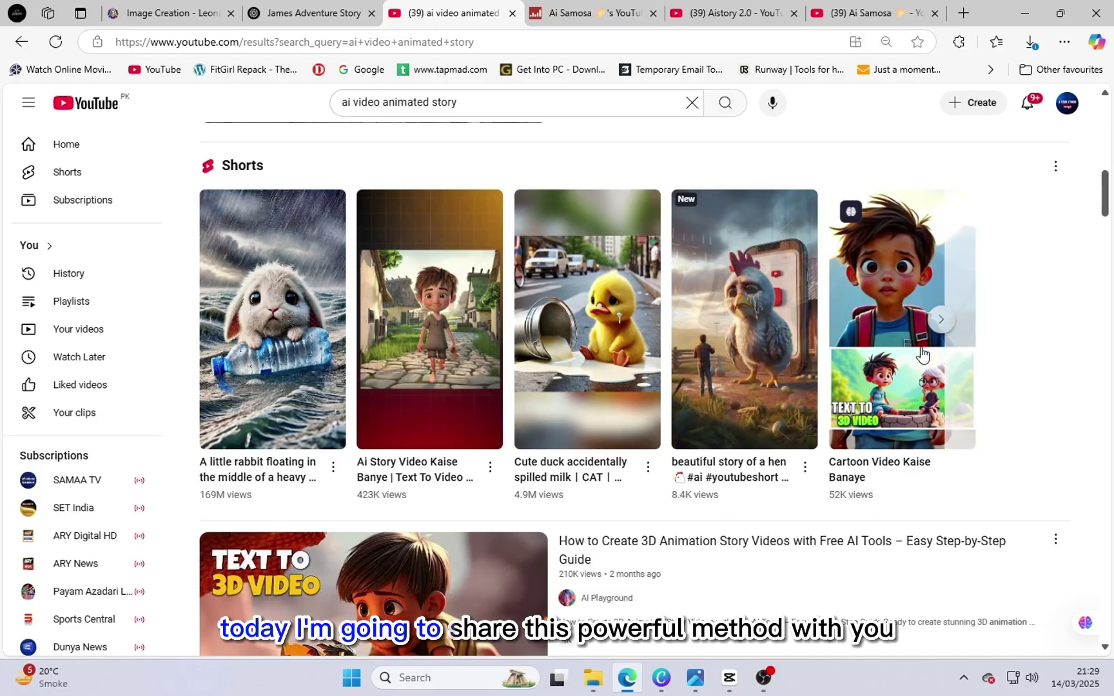
left_click(941, 319)
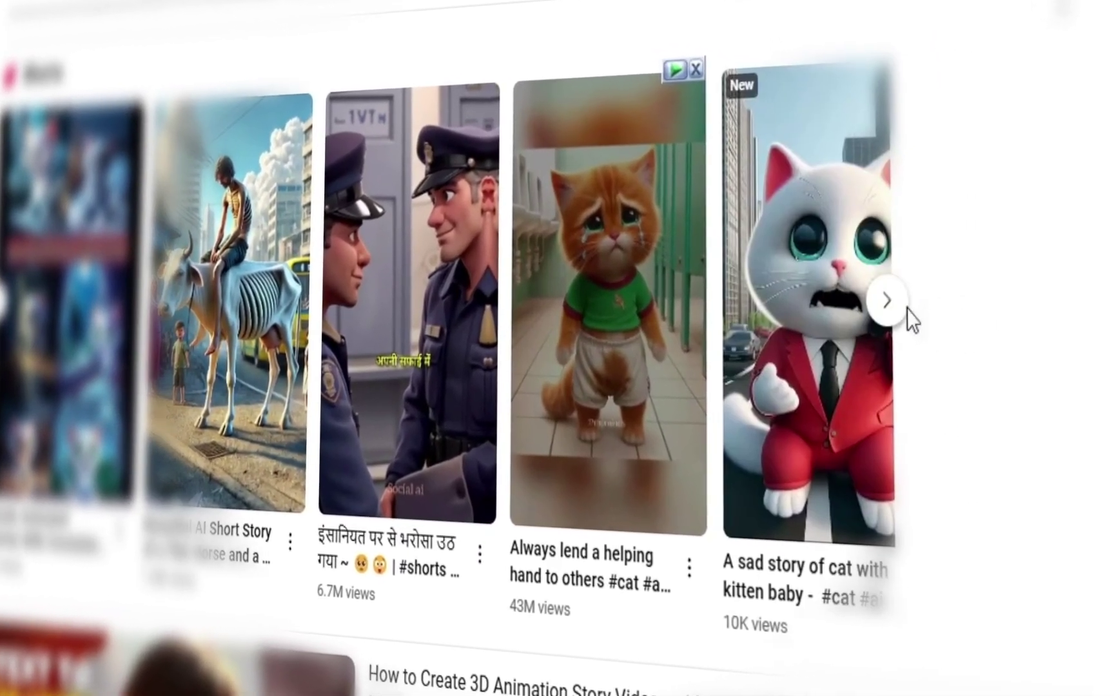
left_click(906, 312)
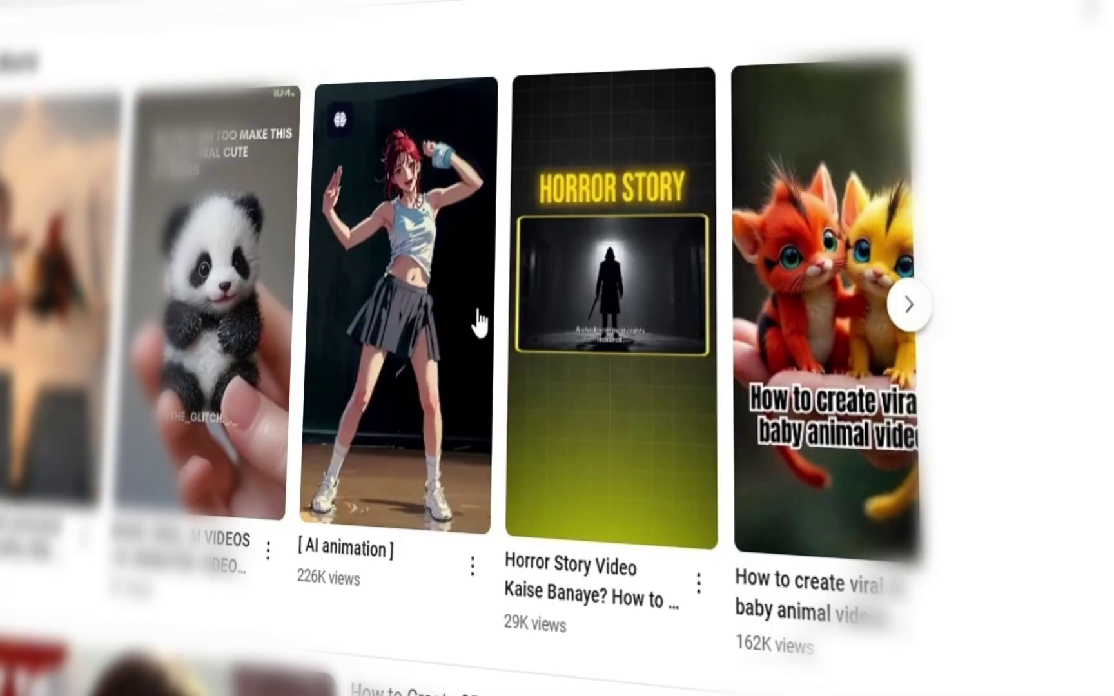
scroll(614, 317, "up", 2)
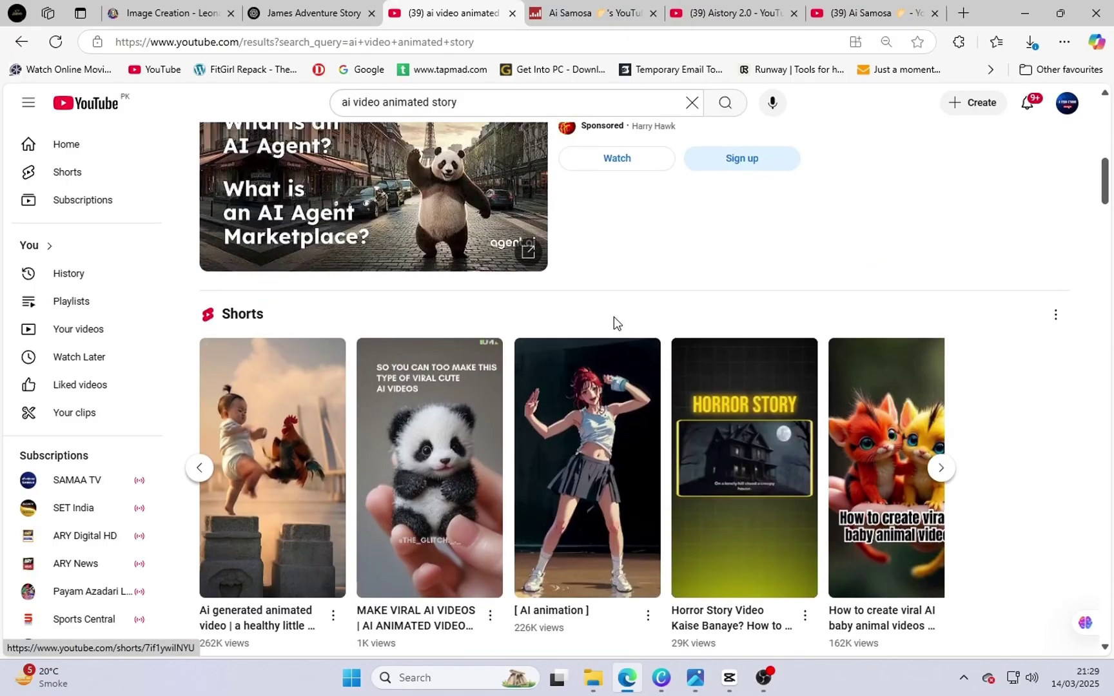
- Look through the remaining "ai video animated story" results for AI animation videos and their view counts
scroll(614, 317, "down", 15)
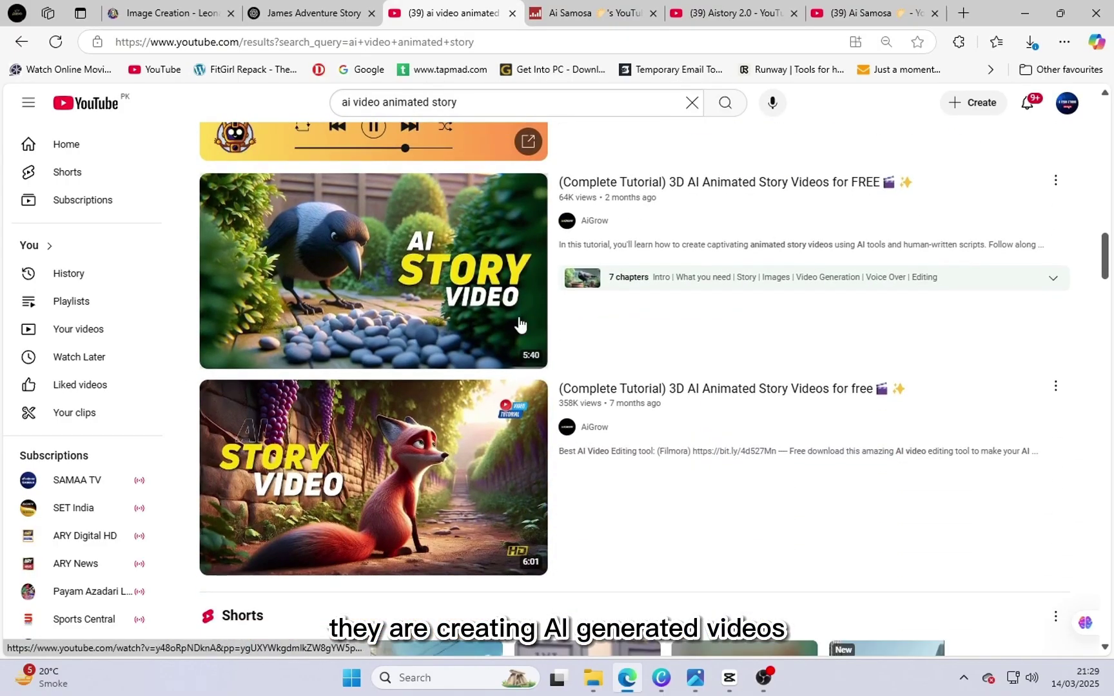
scroll(696, 303, "down", 3)
scroll(593, 412, "up", 1)
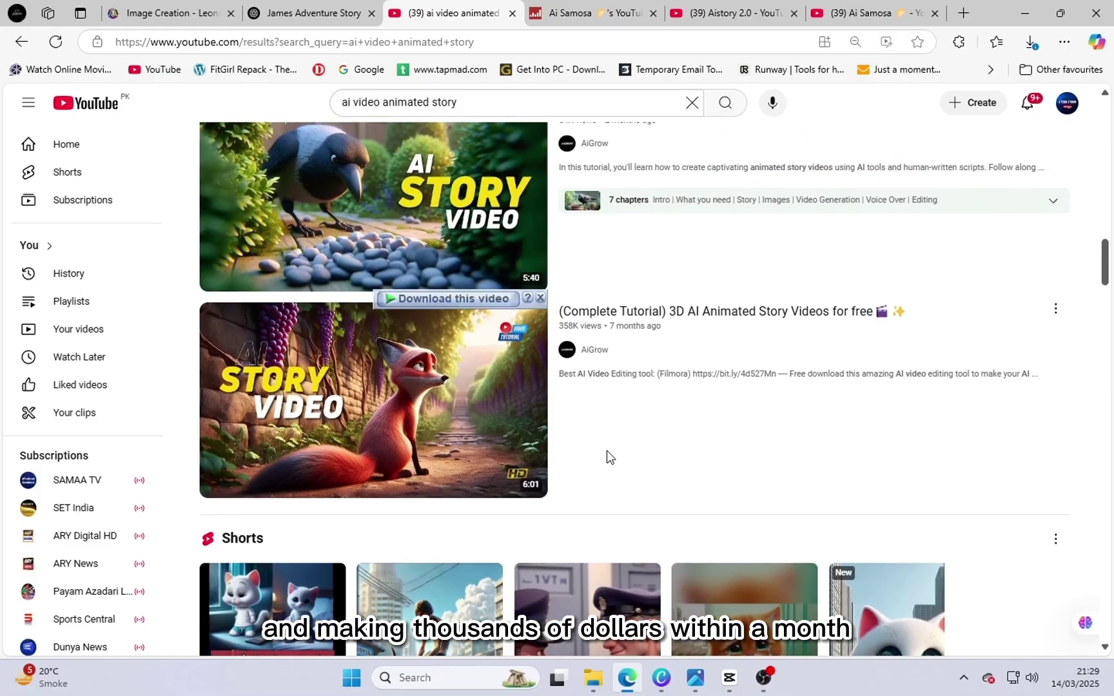
scroll(632, 451, "down", 1)
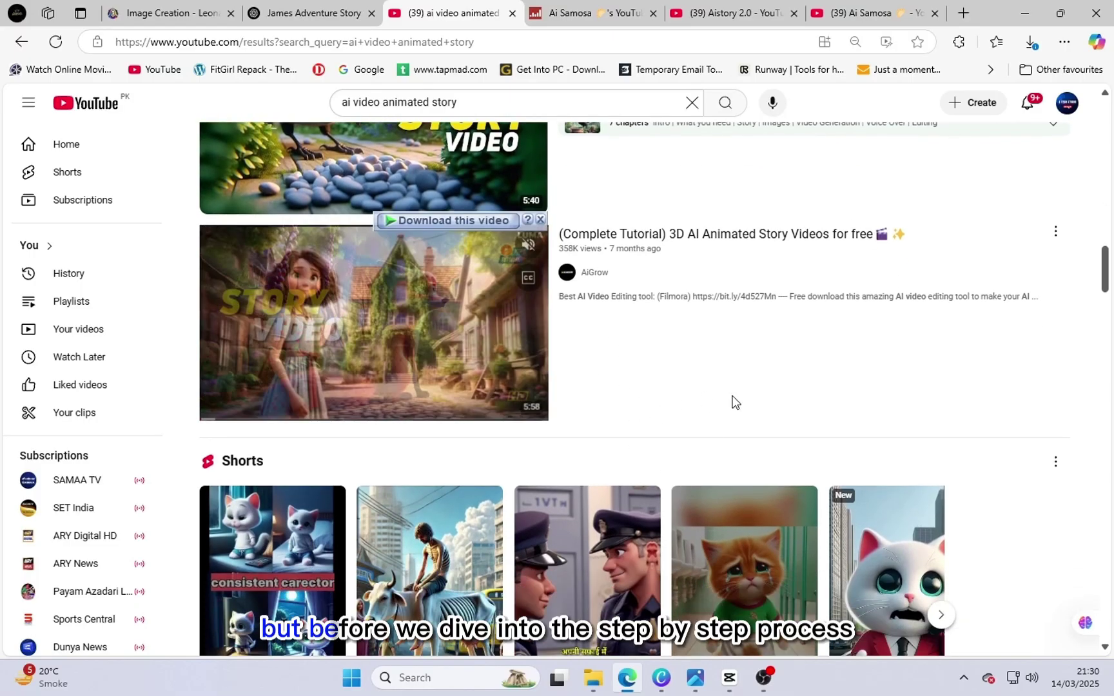
scroll(735, 400, "down", 1)
scroll(739, 397, "down", 1)
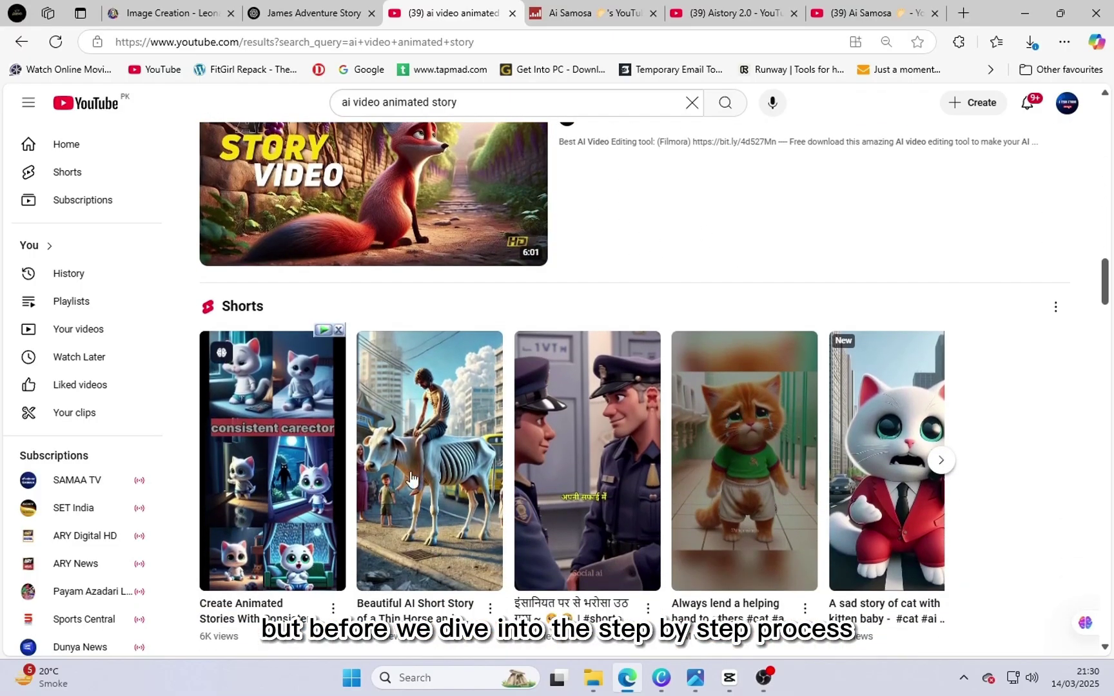
scroll(741, 429, "up", 10)
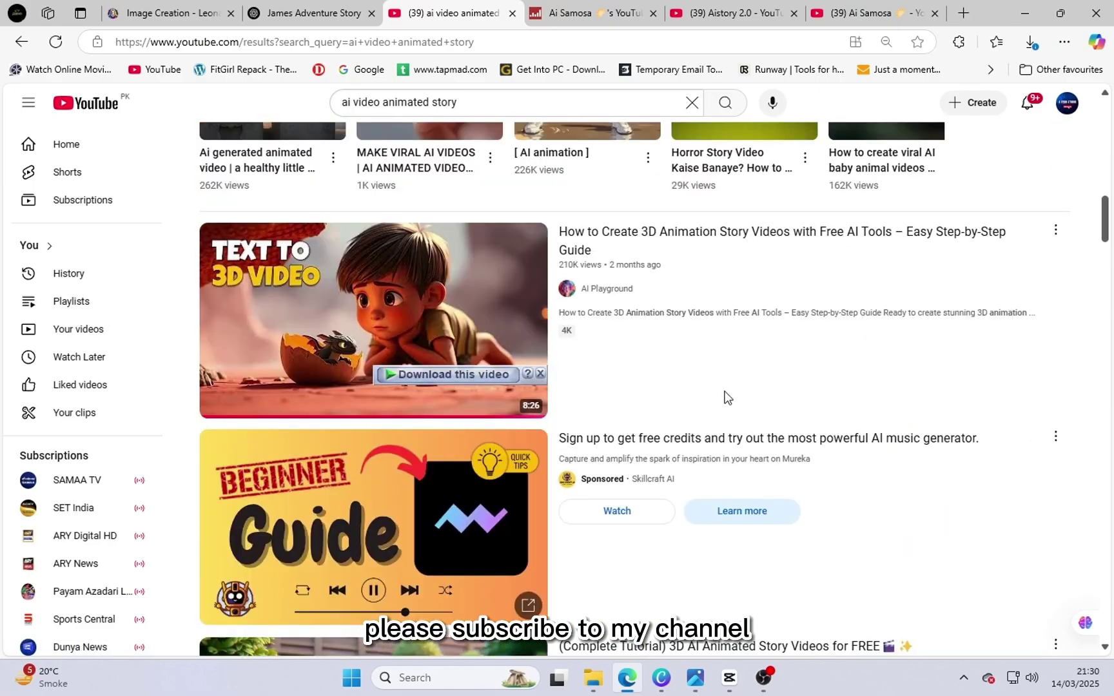
scroll(727, 396, "up", 12)
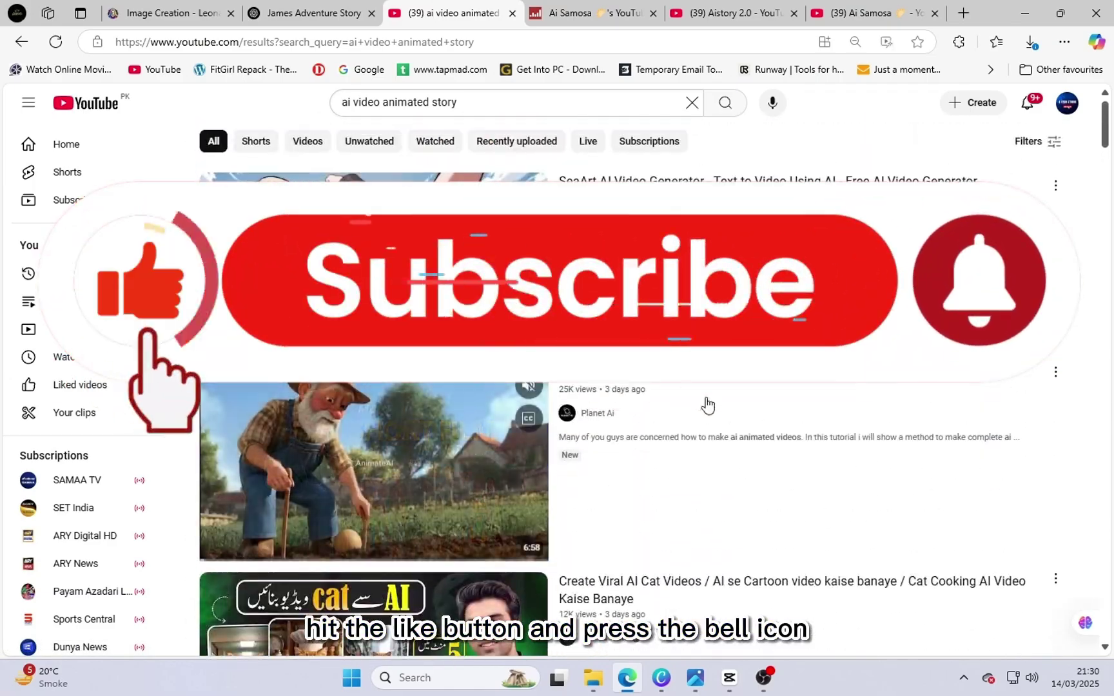
scroll(708, 405, "down", 9)
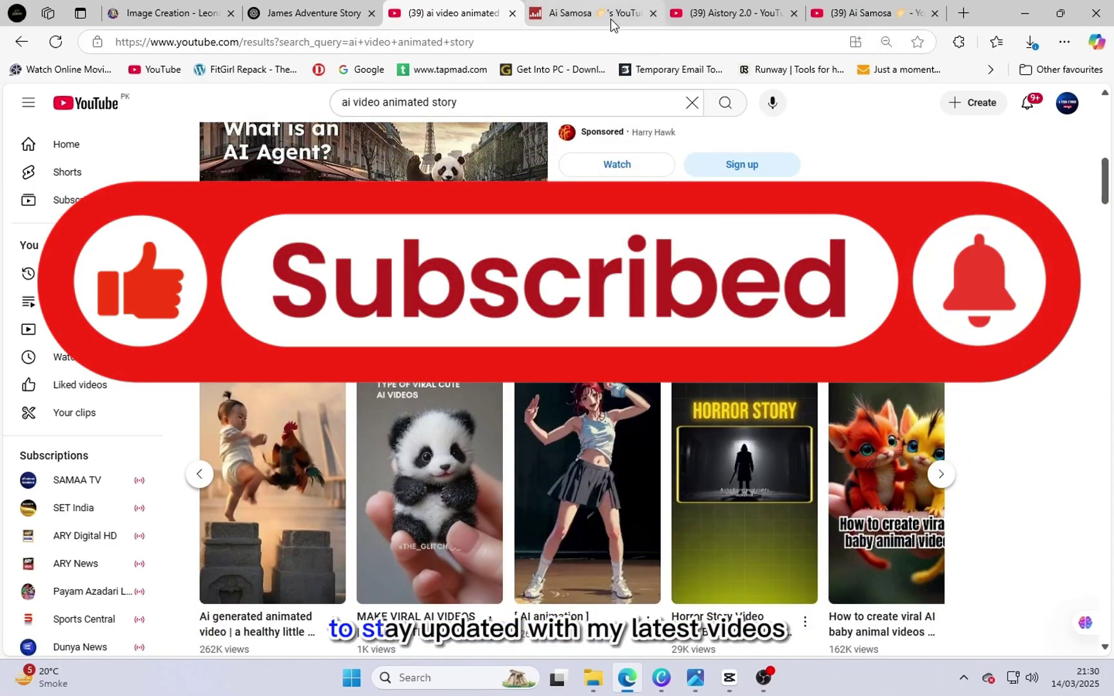
- Switch to the Aistory 2.0 channel page and highlight its subscriber count
left_click(737, 18)
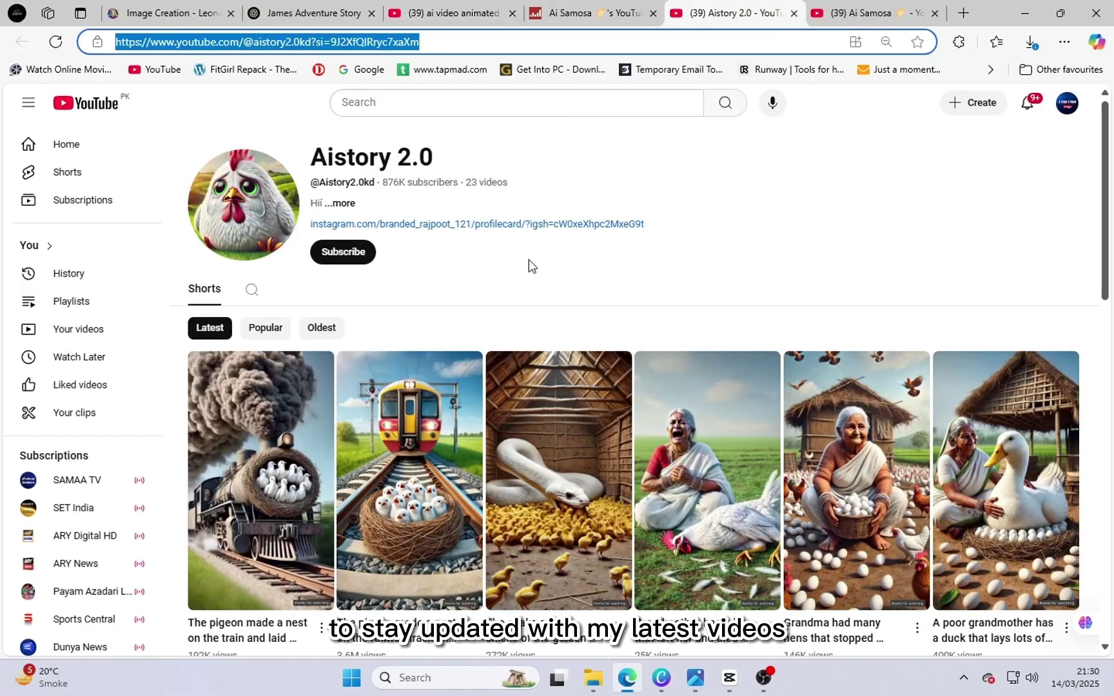
left_click(920, 142)
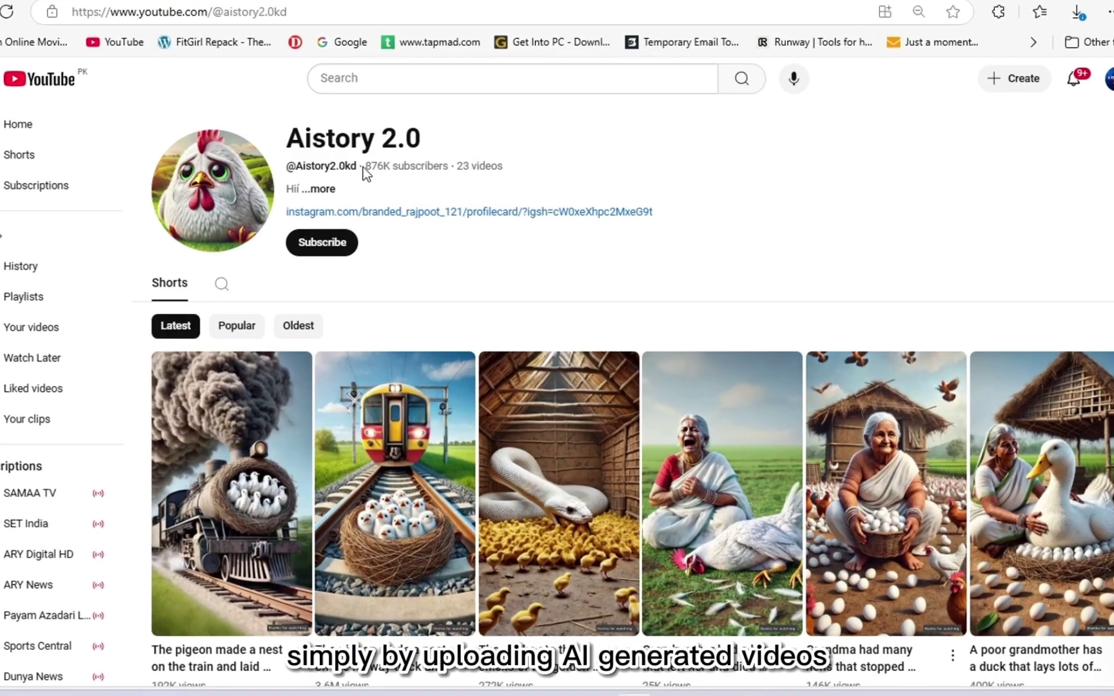
left_click_drag(385, 183, 447, 183)
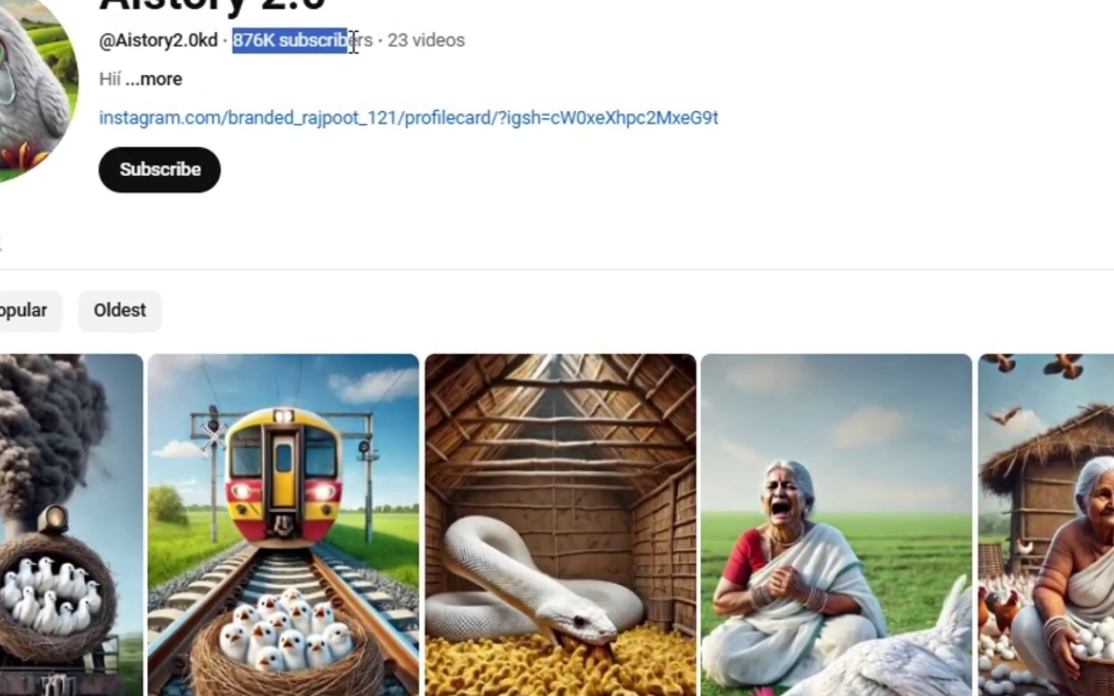
left_click(1054, 244)
- Examine the view counts of the Shorts uploaded on the Aistory 2.0 channel
scroll(1009, 405, "down", 5)
scroll(1009, 405, "down", 3)
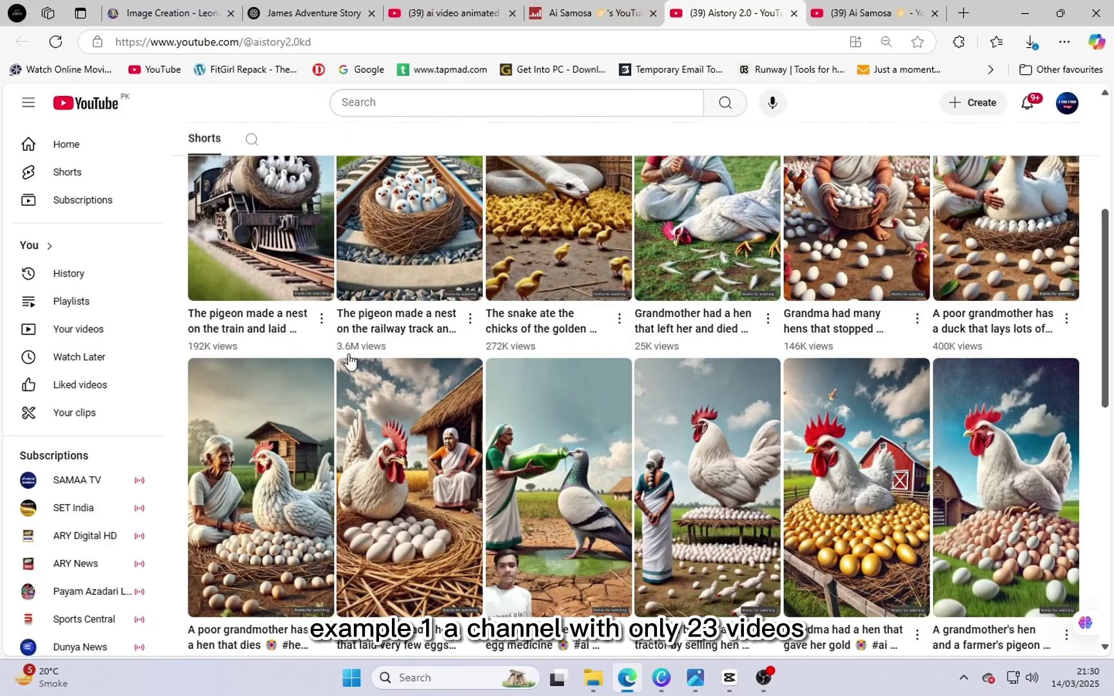
scroll(340, 438, "down", 2)
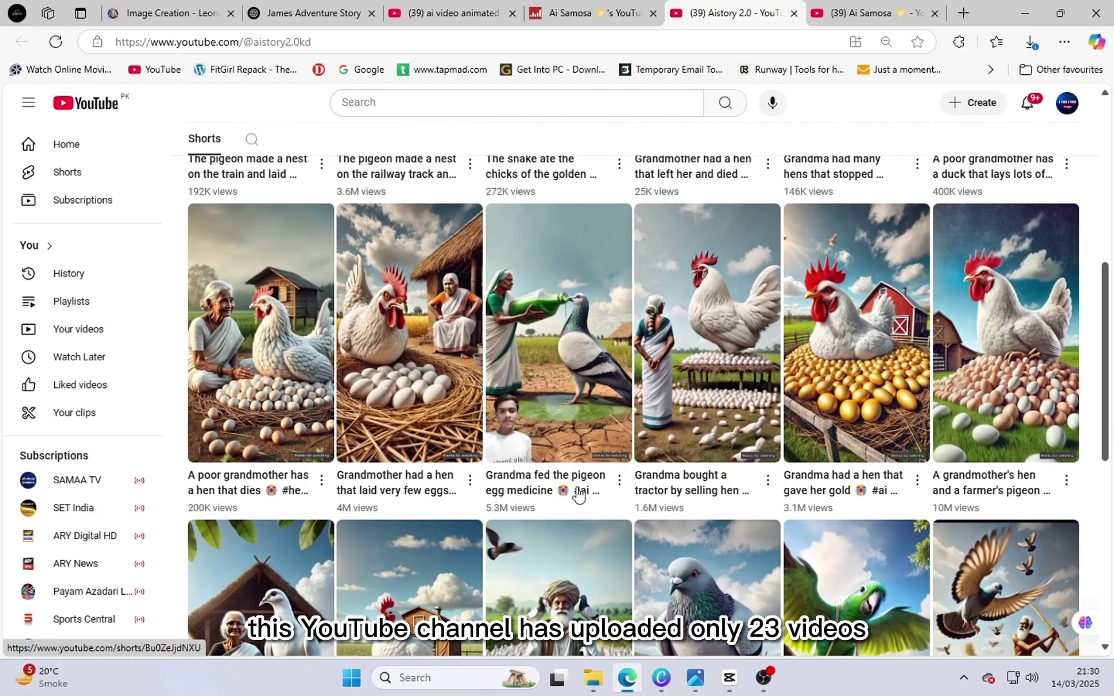
scroll(567, 494, "down", 3)
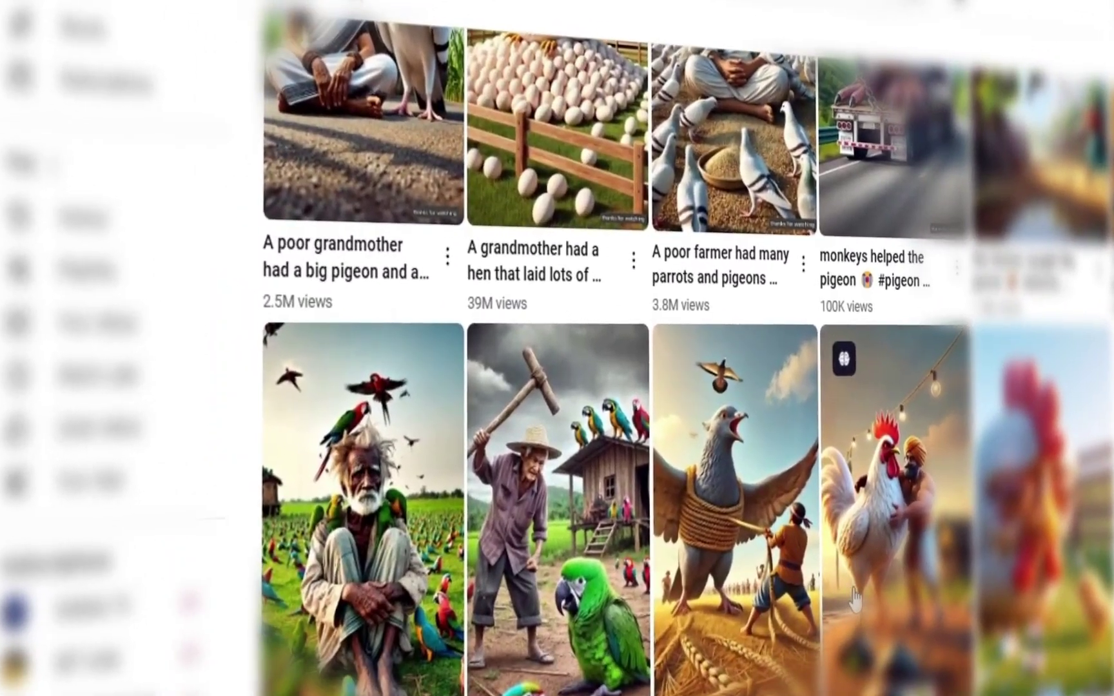
scroll(603, 474, "up", 10)
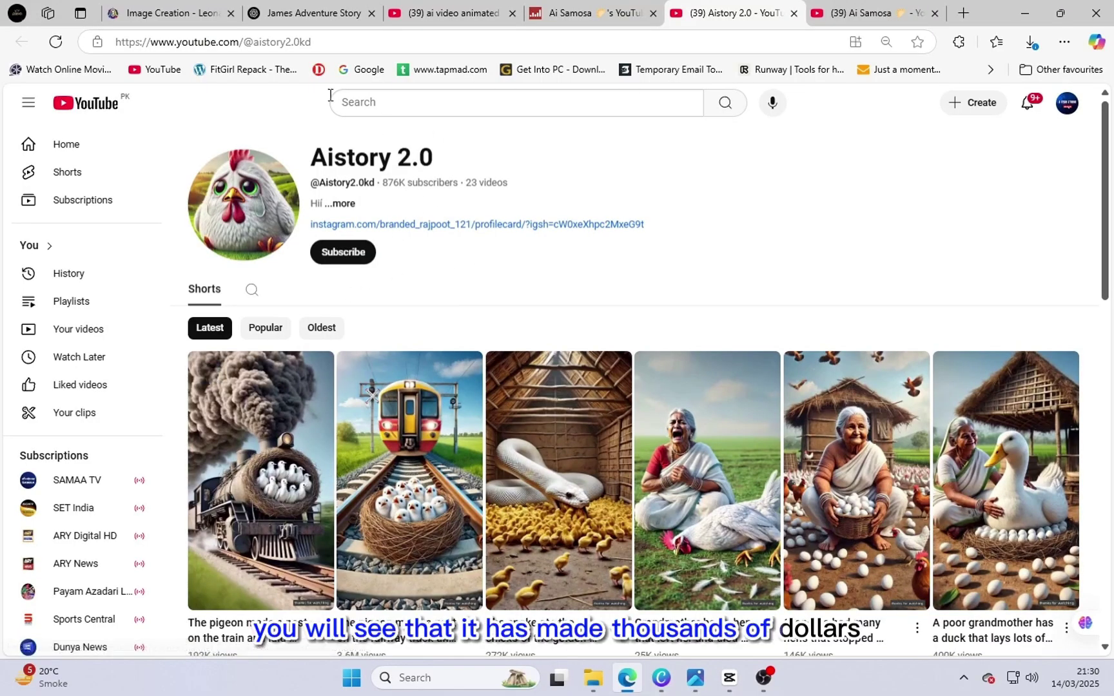
- Copy the Aistory 2.0 channel's address and use it to open the channel's statistics on Social Blade
left_click(261, 42)
right_click(261, 43)
left_click(306, 220)
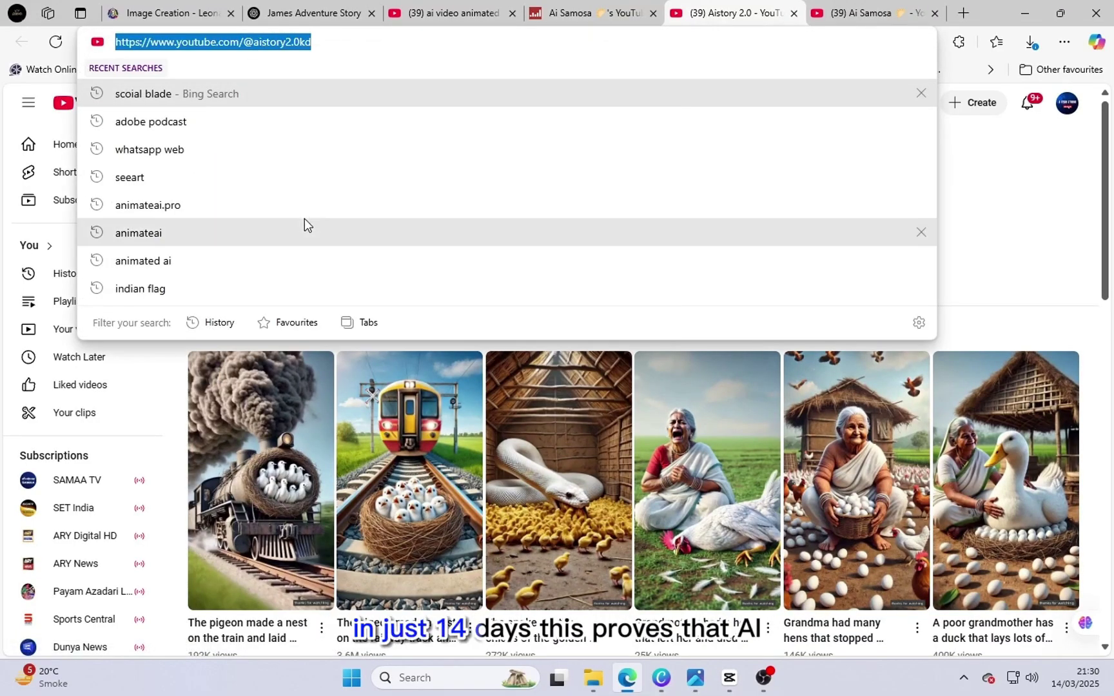
left_click(573, 17)
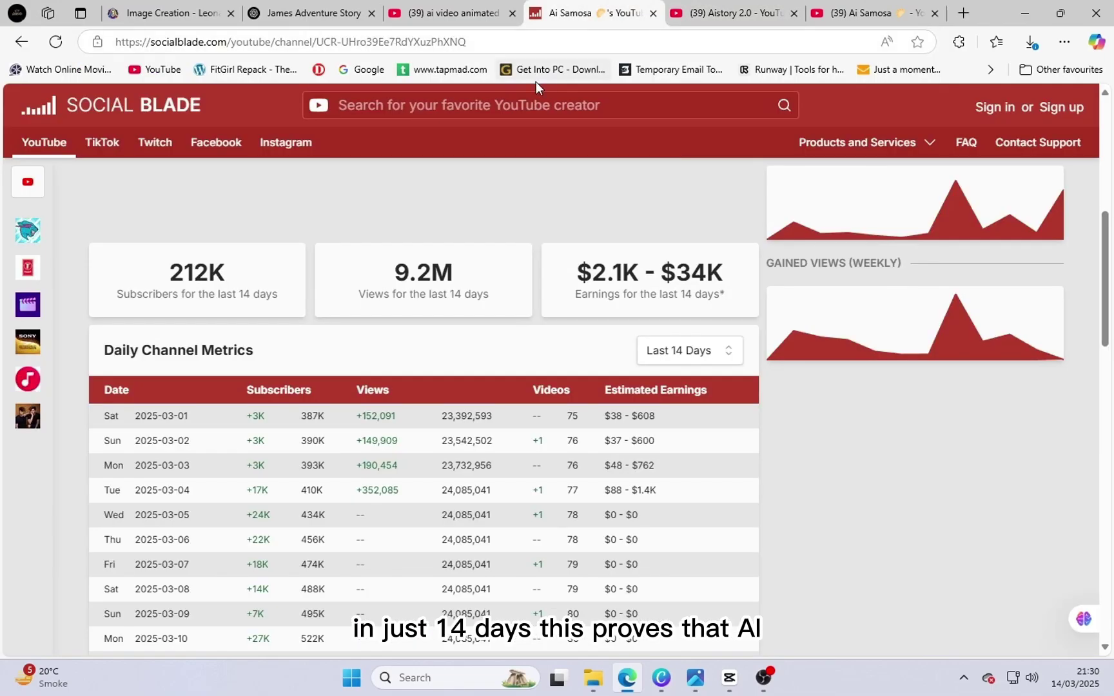
left_click(509, 105)
right_click(511, 108)
left_click(548, 254)
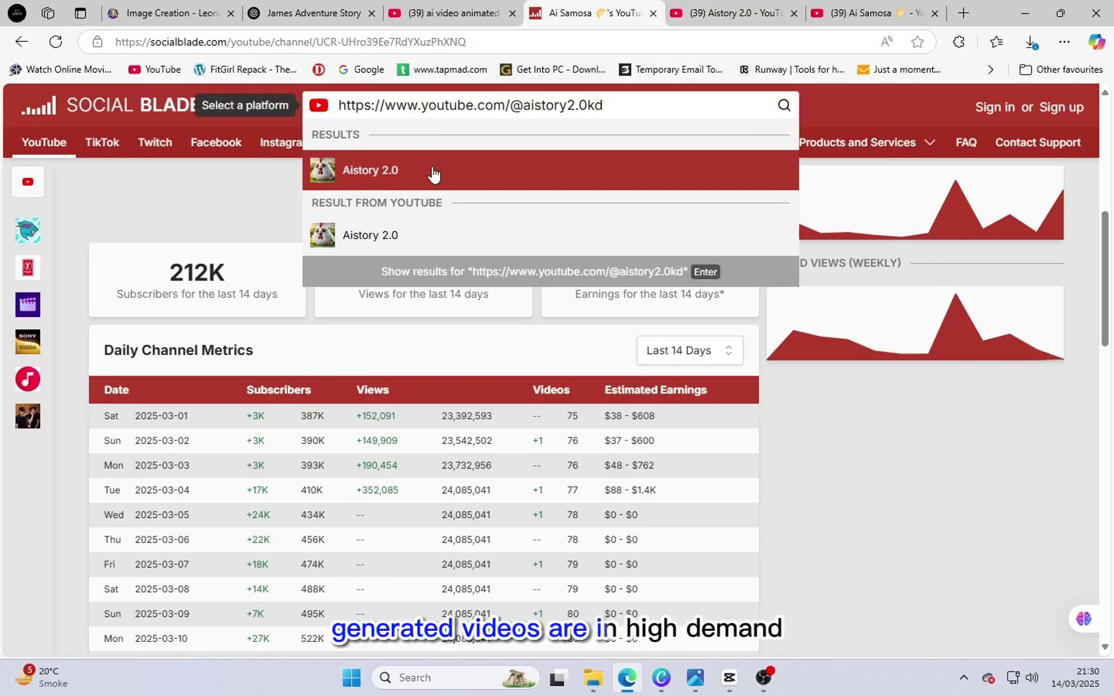
left_click(381, 175)
- Examine Aistory 2.0's views, estimated earnings and gained subscribers for the last 14 days
scroll(510, 321, "down", 3)
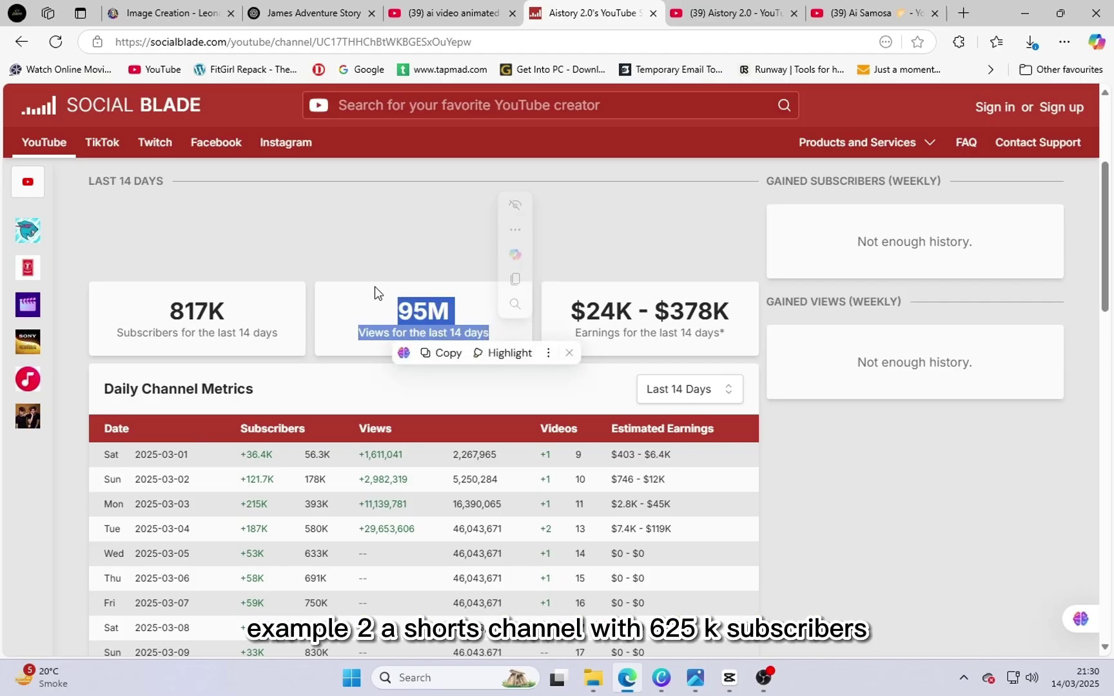
left_click(361, 305)
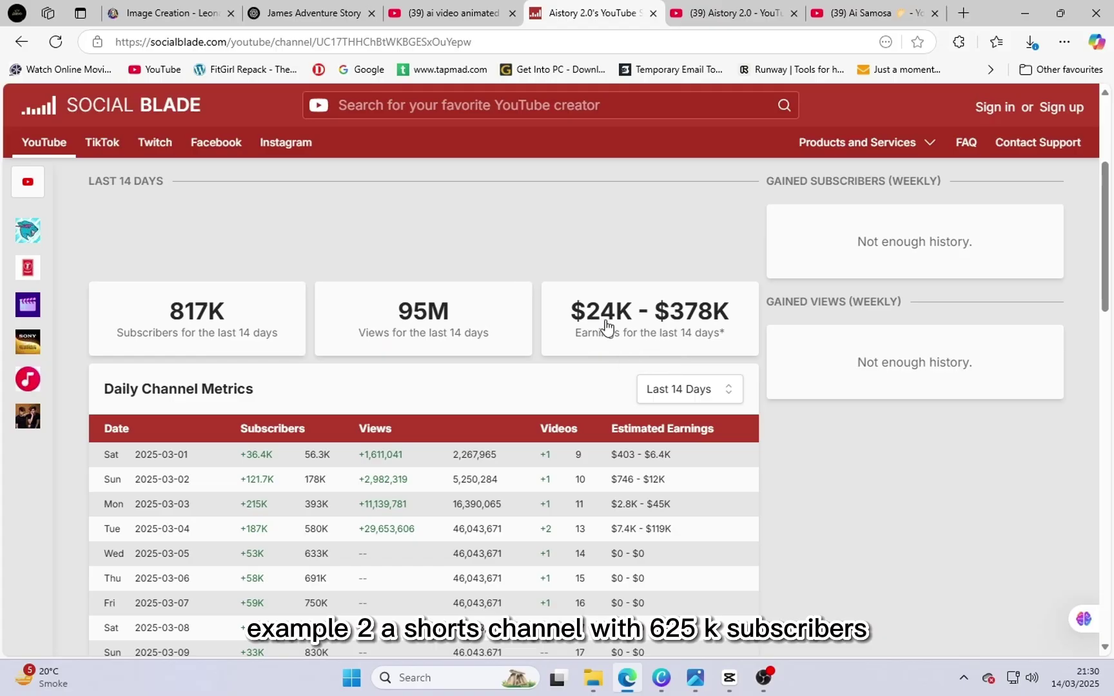
left_click_drag(583, 322, 747, 329)
left_click(181, 315)
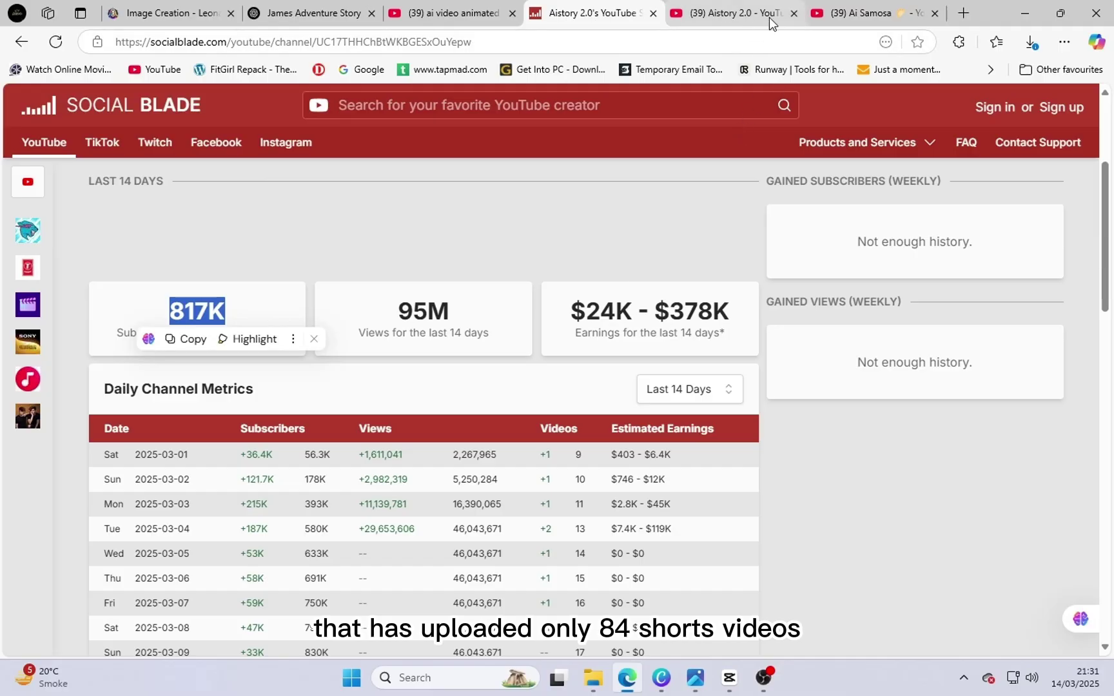
- Switch to the Ai Samosa channel on YouTube and examine its video count, subscriber count and Shorts
left_click(858, 14)
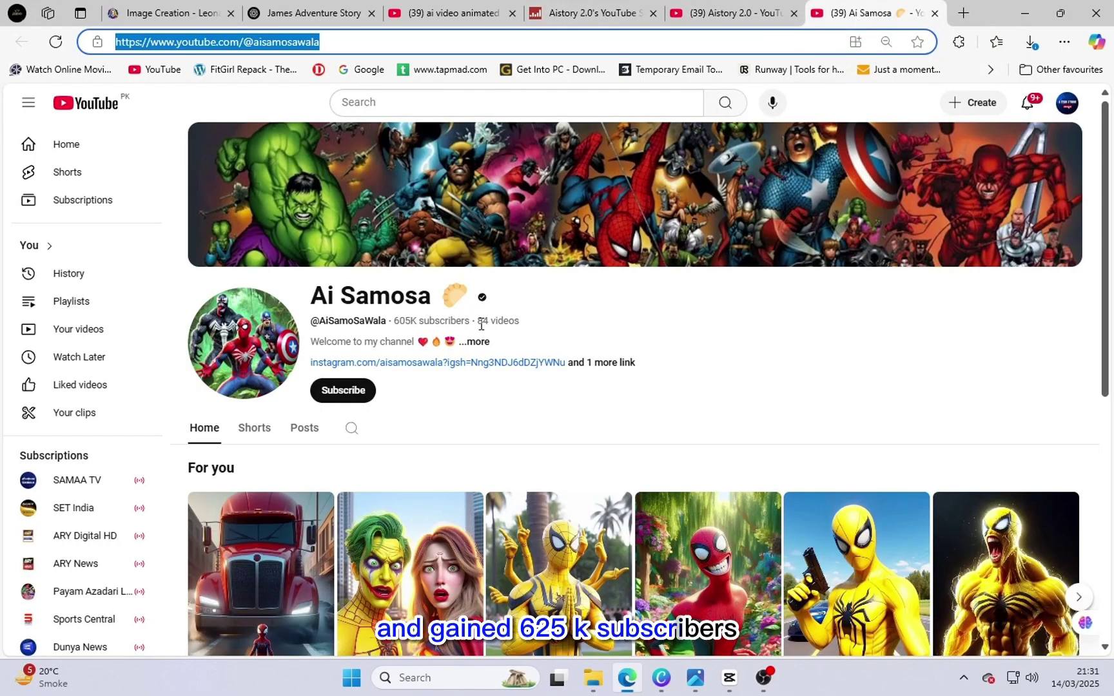
left_click_drag(478, 323, 522, 323)
left_click(378, 351)
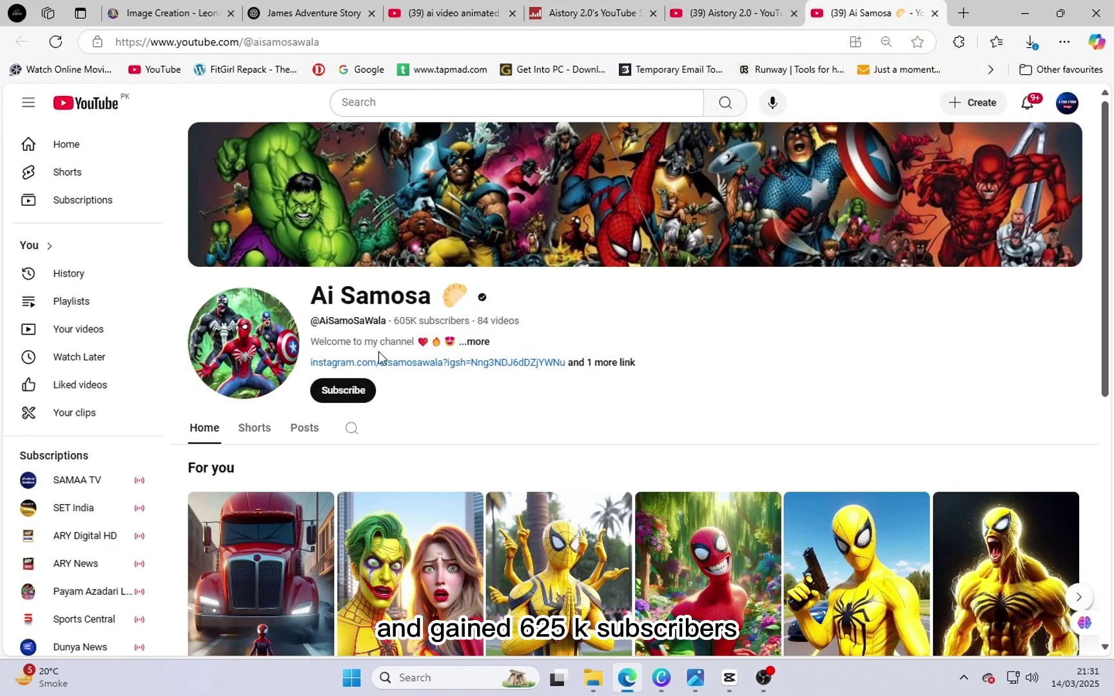
left_click_drag(392, 321, 470, 321)
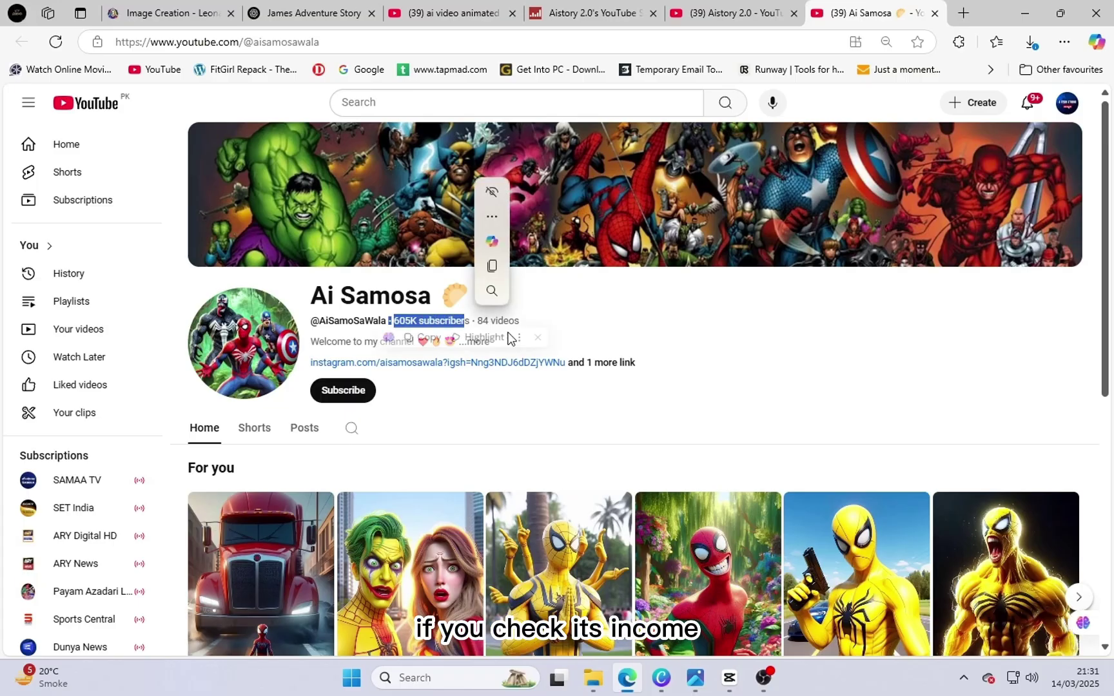
left_click(850, 409)
scroll(850, 410, "down", 5)
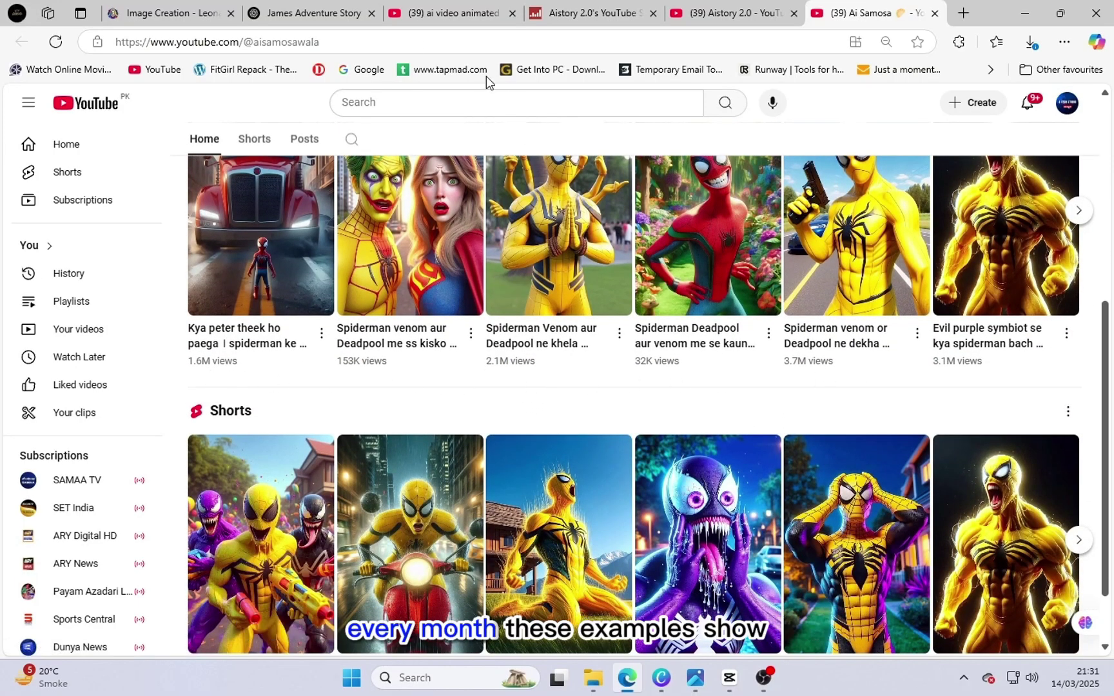
- Copy the Ai Samosa channel's address, open its statistics on Social Blade and highlight the earnings for the last 14 days
left_click(361, 43)
right_click(361, 45)
left_click(400, 223)
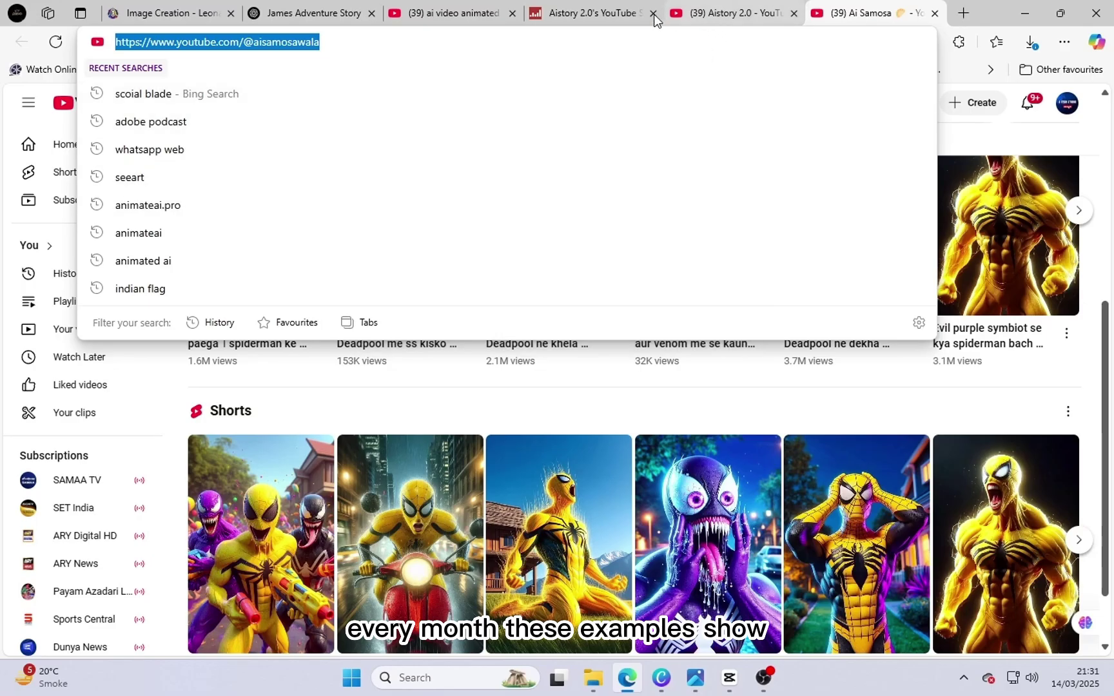
left_click(590, 13)
left_click(502, 105)
right_click(502, 105)
left_click(536, 255)
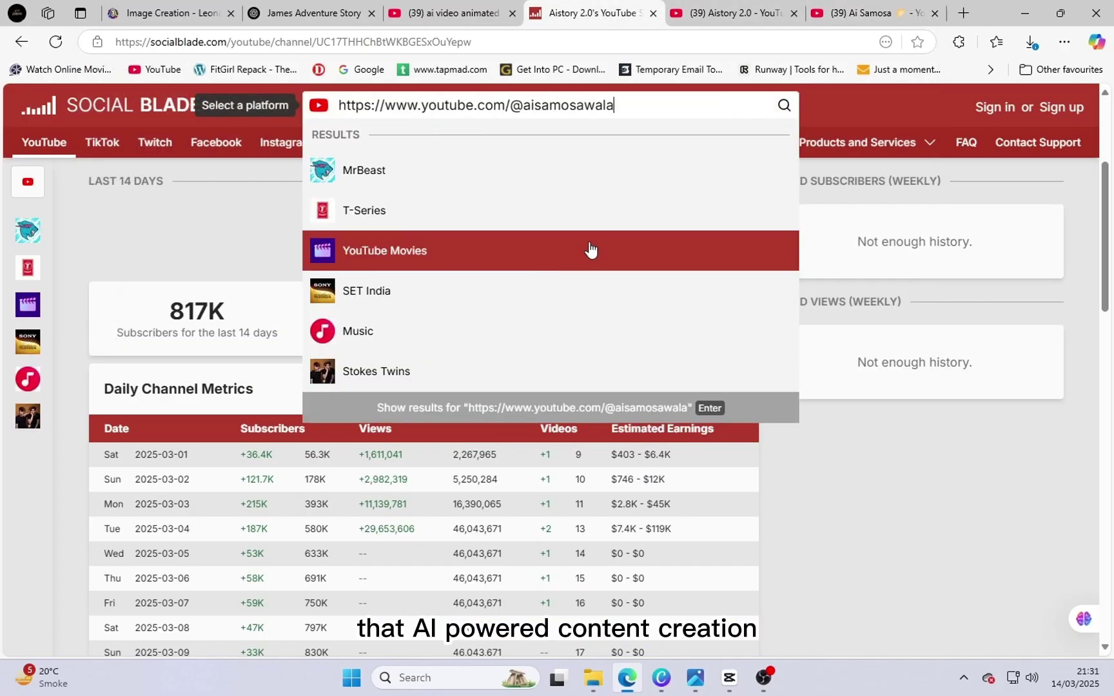
left_click(484, 171)
scroll(670, 457, "down", 5)
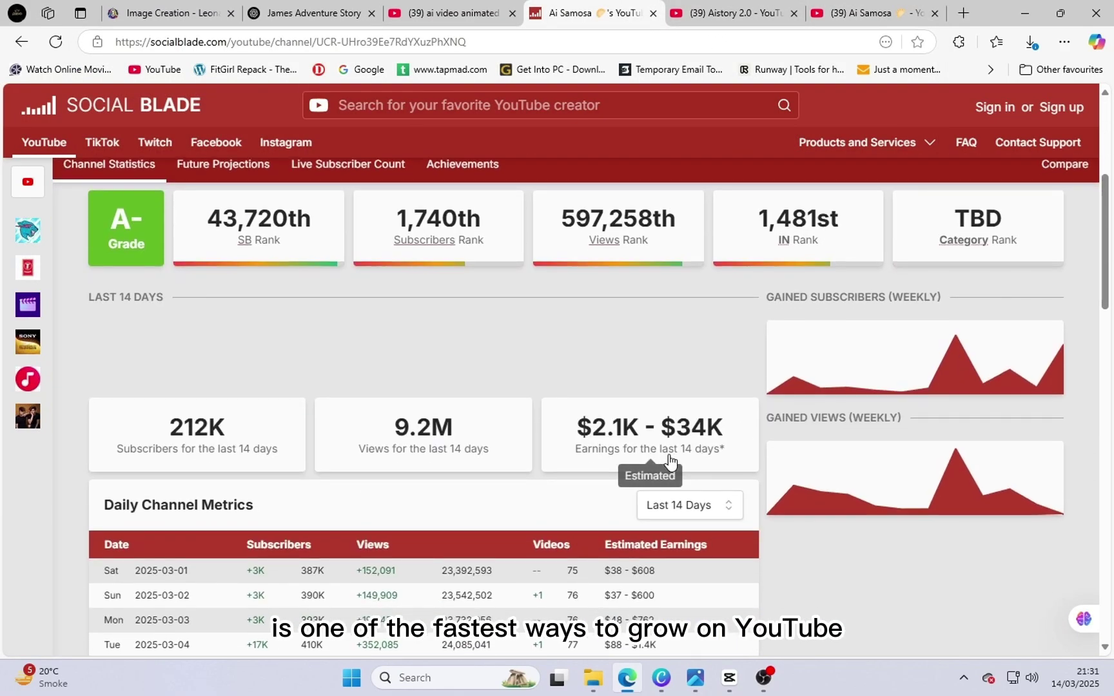
left_click_drag(594, 431, 742, 436)
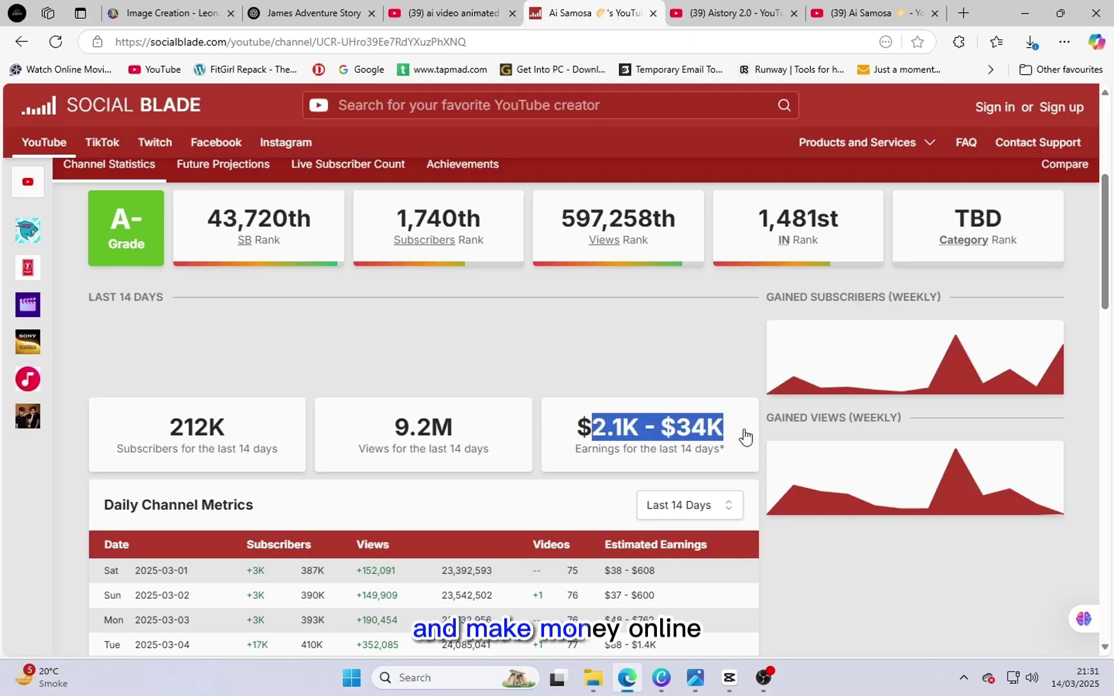
- Return to the YouTube results for "ai video animated story" and examine the listed Shorts and their view counts
left_click(537, 386)
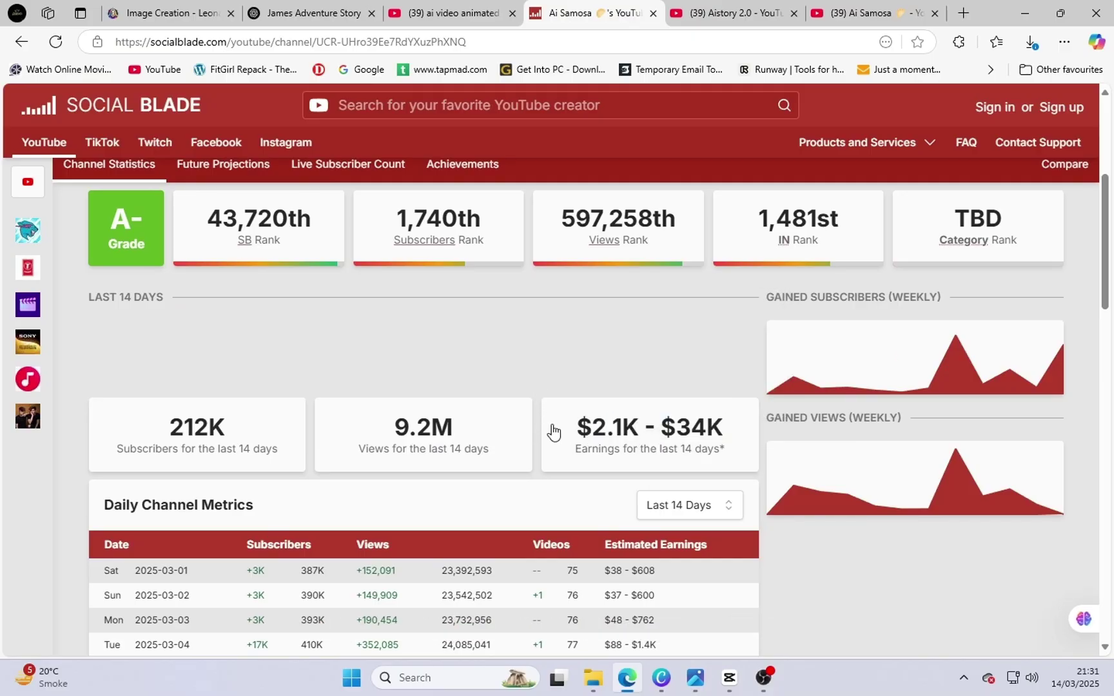
scroll(552, 430, "down", 1)
scroll(630, 429, "up", 3)
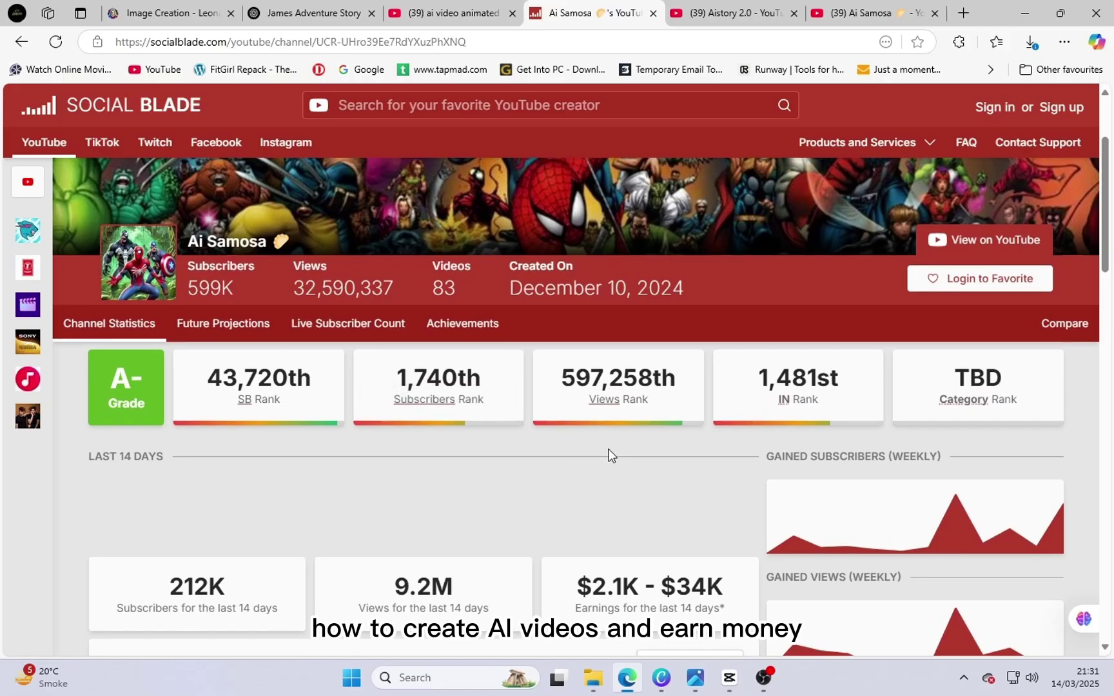
scroll(609, 455, "up", 1)
key("ctrl+shift+Tab")
scroll(870, 472, "down", 1)
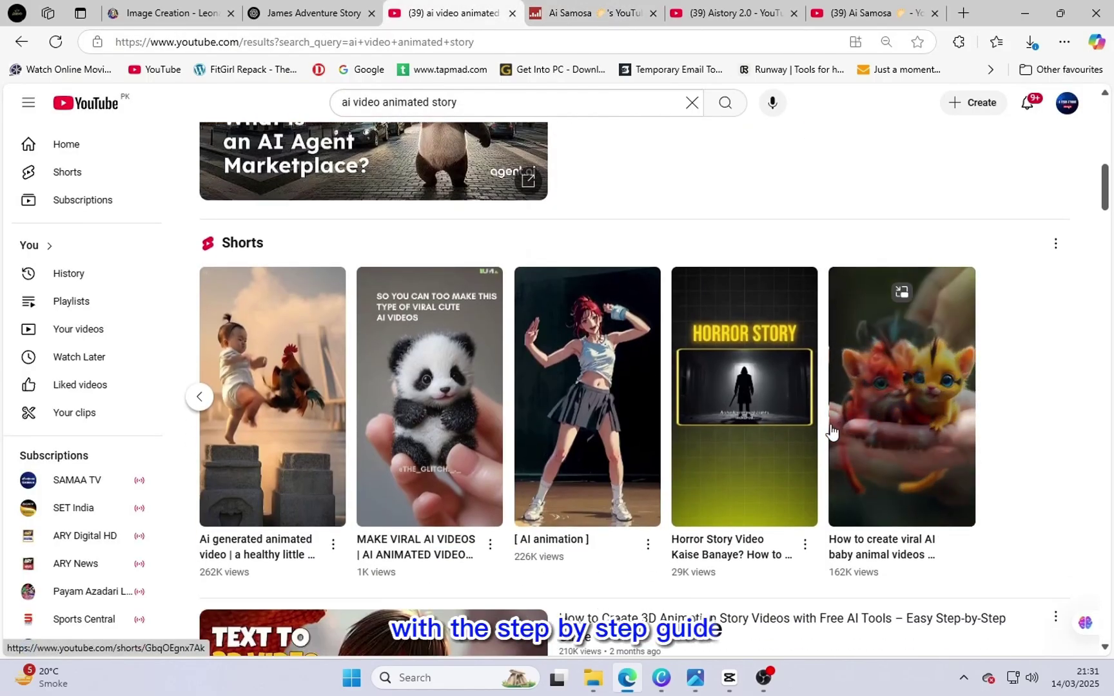
scroll(727, 497, "up", 1)
scroll(727, 497, "down", 20)
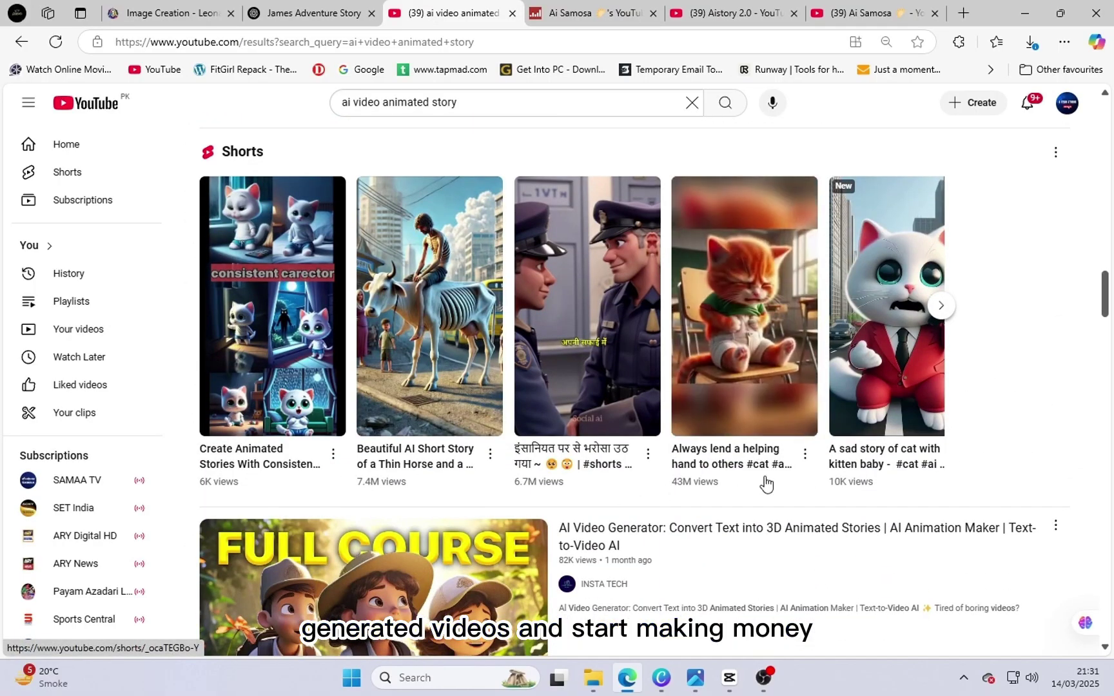
left_click(759, 466)
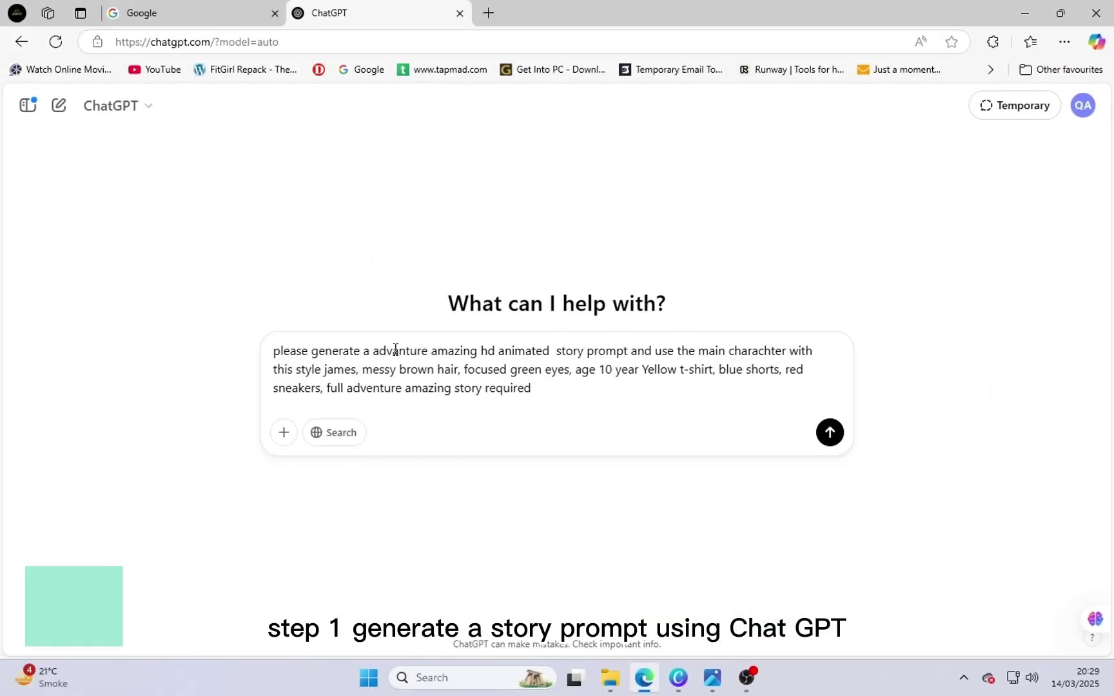
- Submit the prepared ChatGPT prompt requesting an HD animated adventure story about James, a 10-year-old with messy brown hair and a yellow t-shirt
key("ctrl+a")
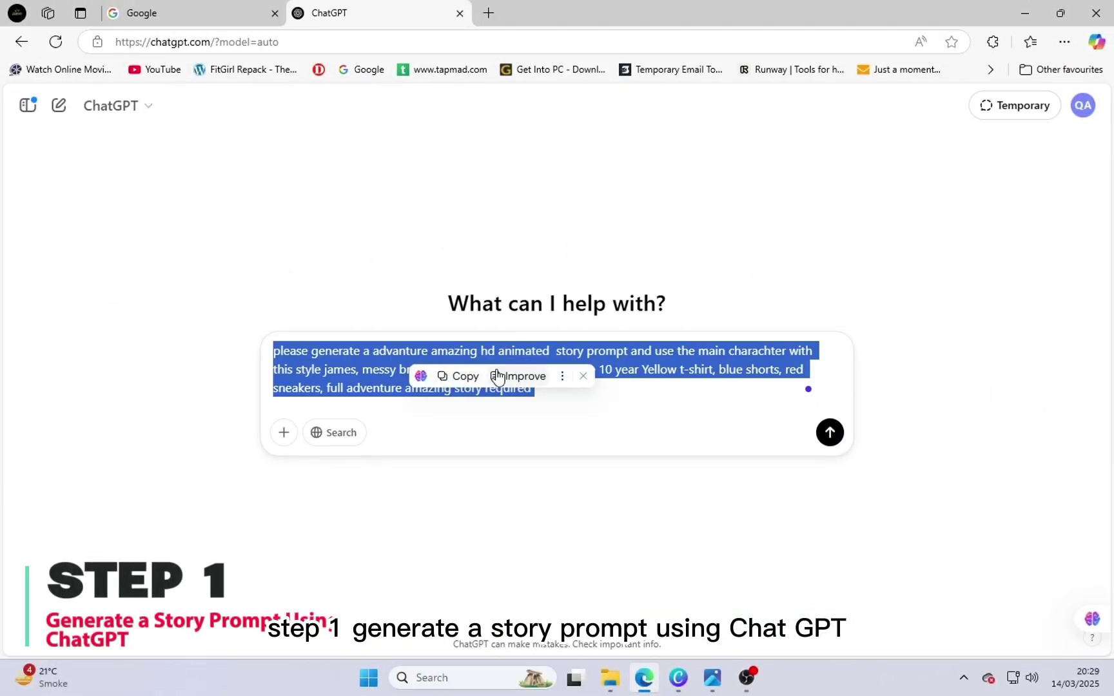
left_click(632, 395)
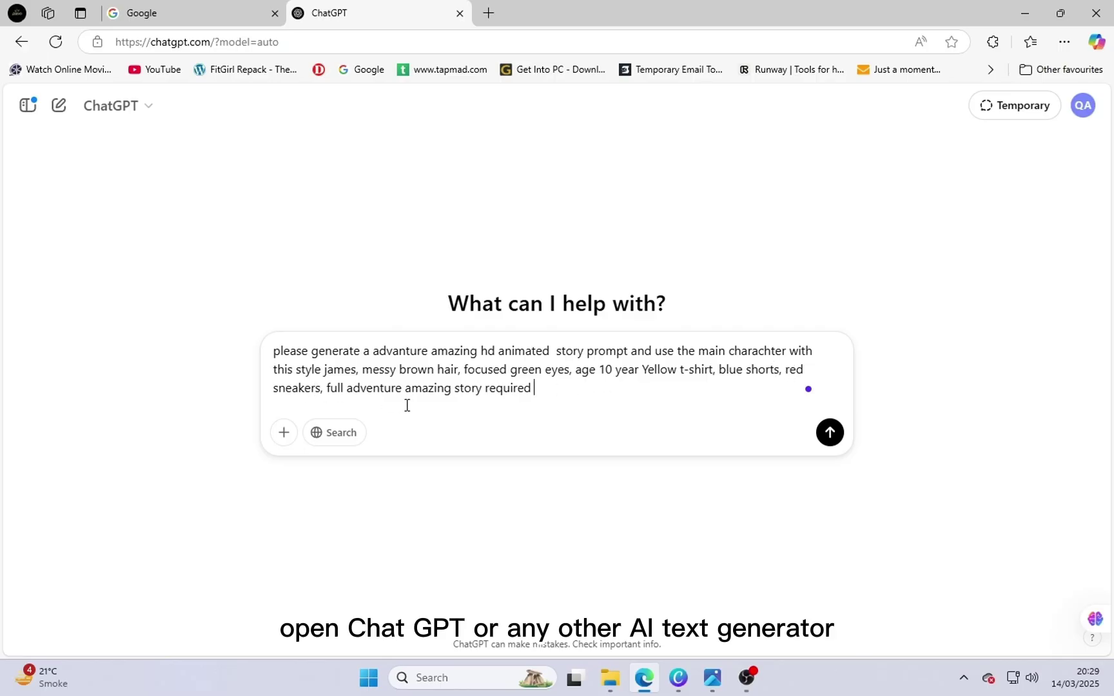
left_click(830, 433)
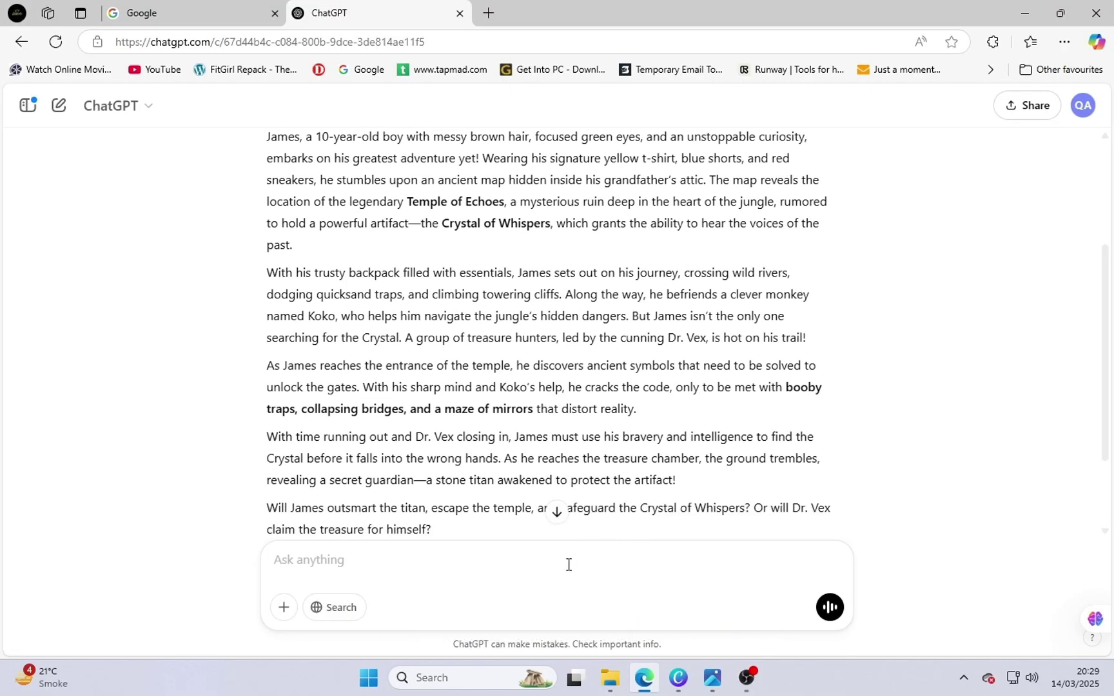
left_click(558, 516)
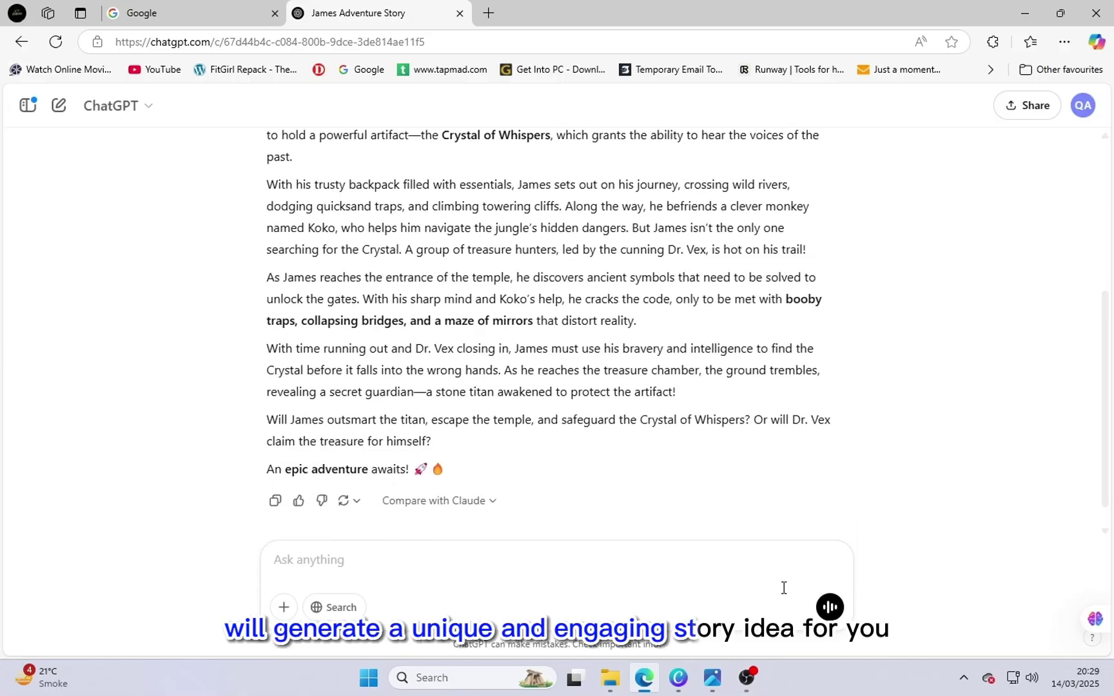
- Ask ChatGPT to generate scene-wise picture prompts for the story, with a maximum of 5 prompts
left_click(590, 562)
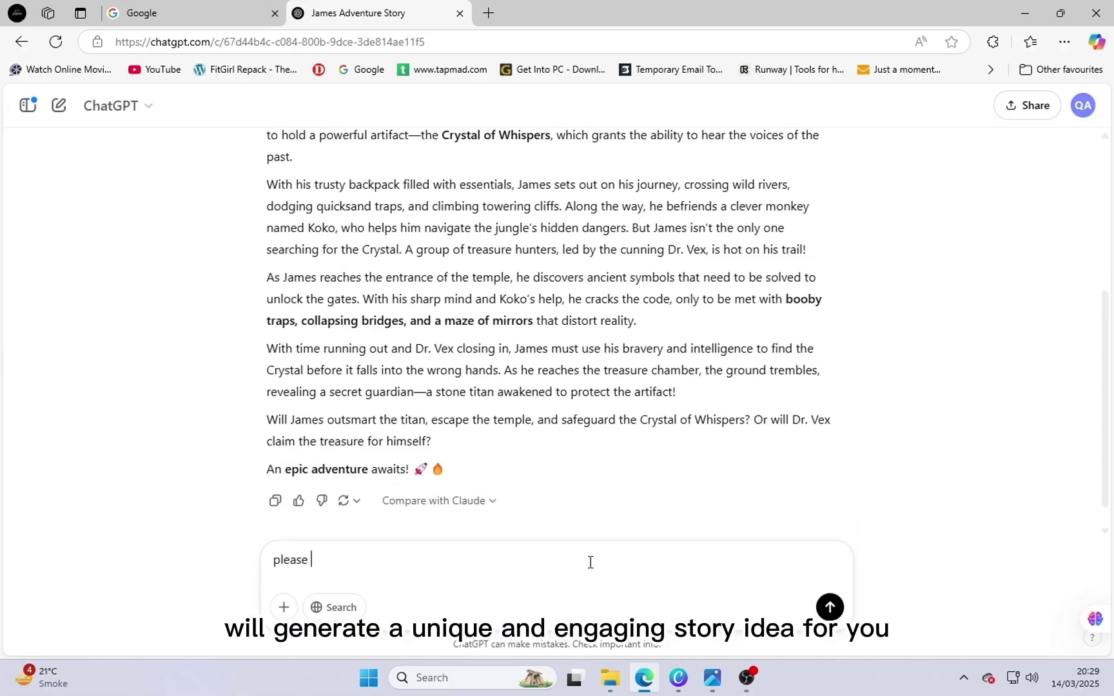
type("please generate pro")
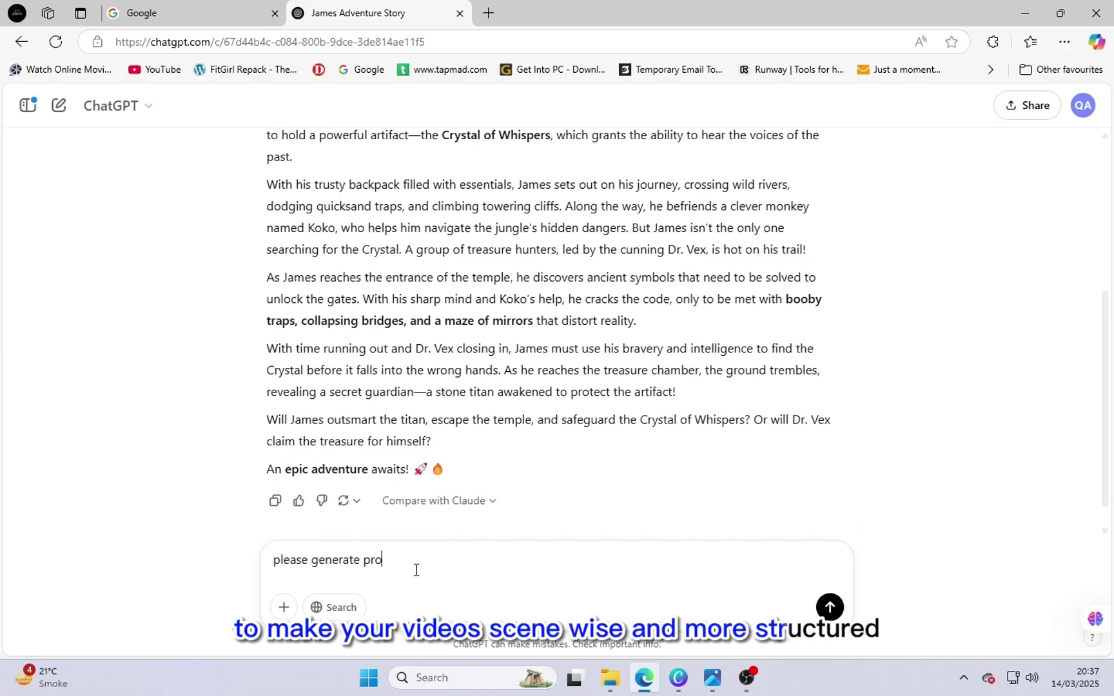
type("mpt for pic as")
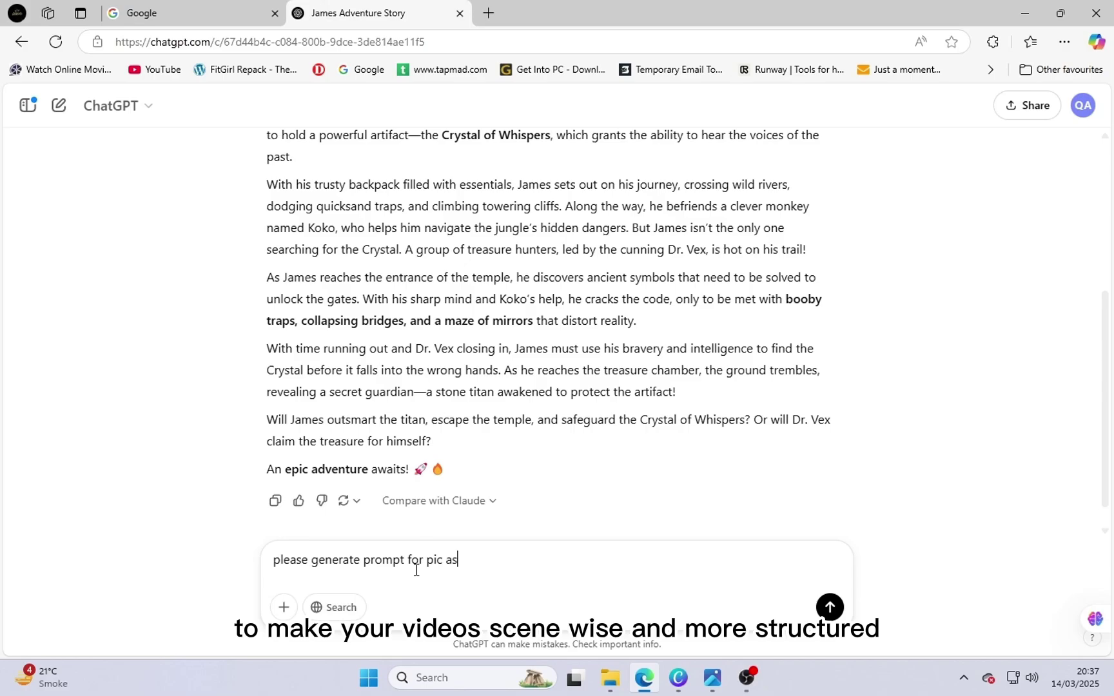
type("cene wise maximum")
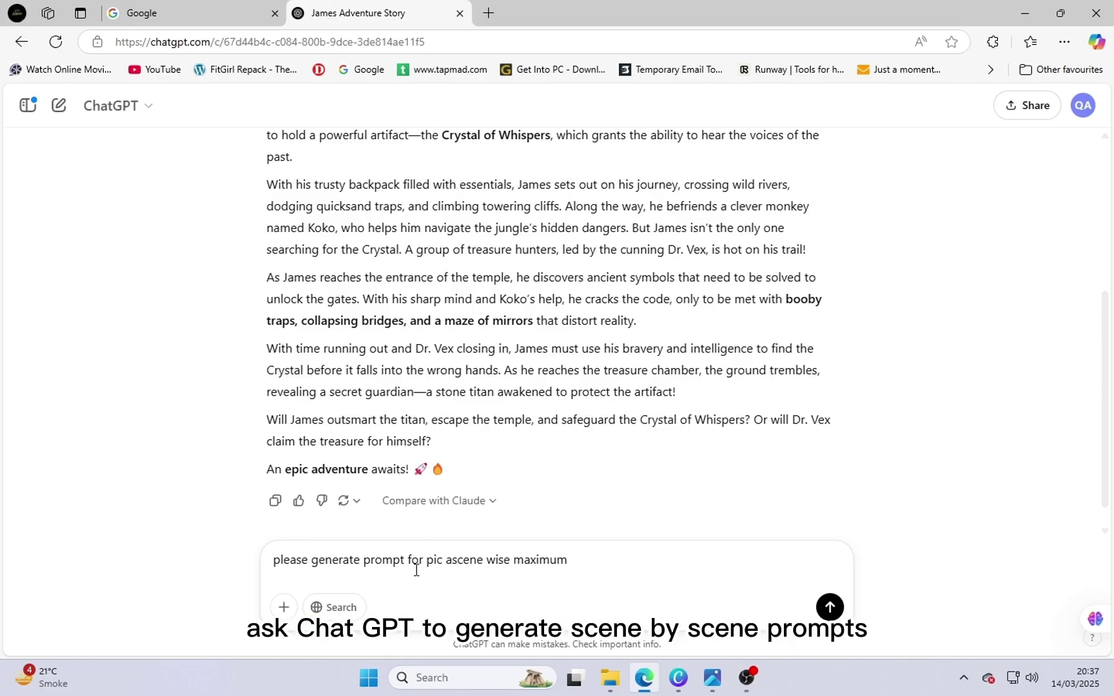
type(" 5 prompt re")
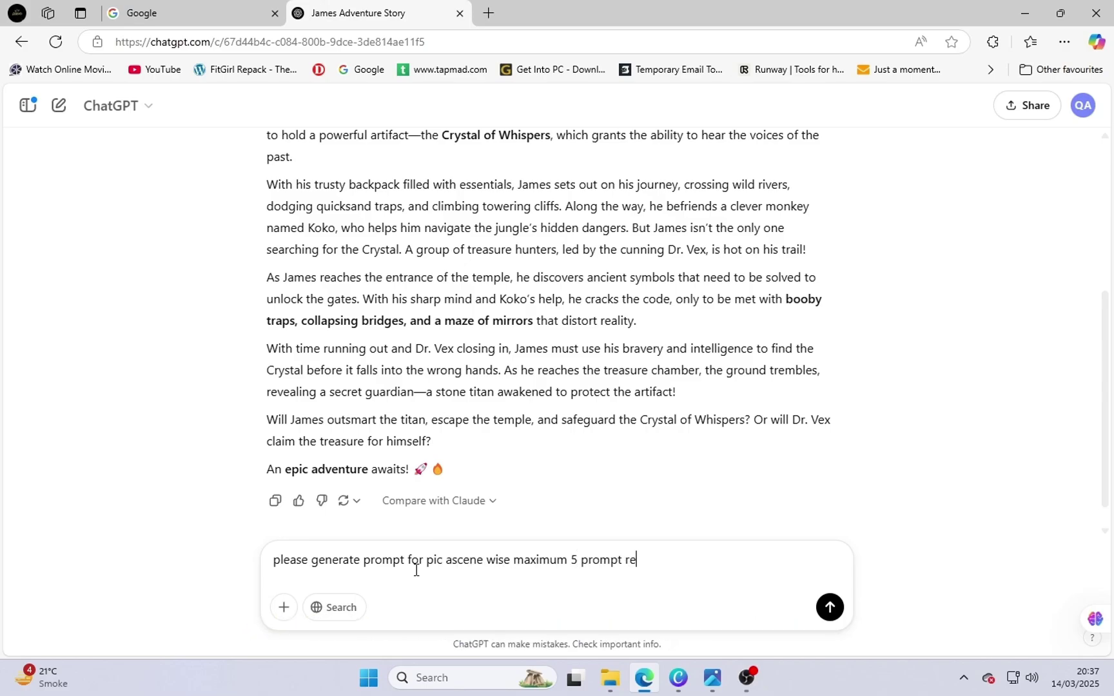
type("quired")
key("Return")
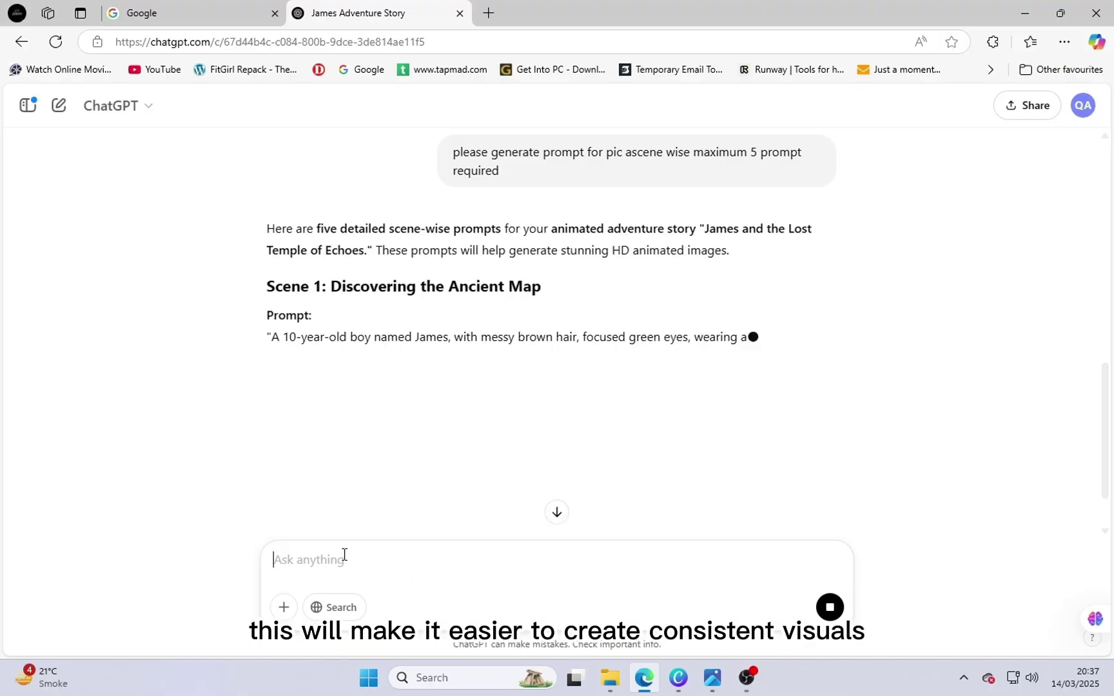
- Copy the full prompt text of Scene 1, "Discovering the Ancient Map", from the ChatGPT reply
scroll(425, 390, "down", 2)
scroll(490, 409, "down", 3)
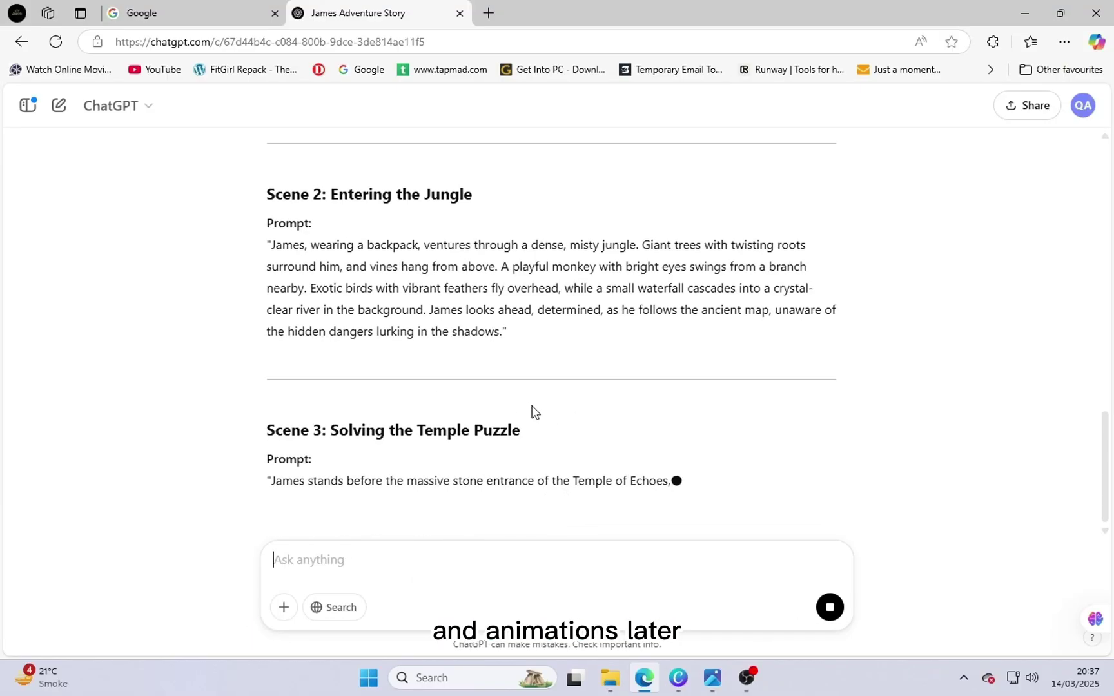
scroll(356, 342, "up", 5)
left_click_drag(266, 363, 663, 451)
key("ctrl+c")
right_click(663, 451)
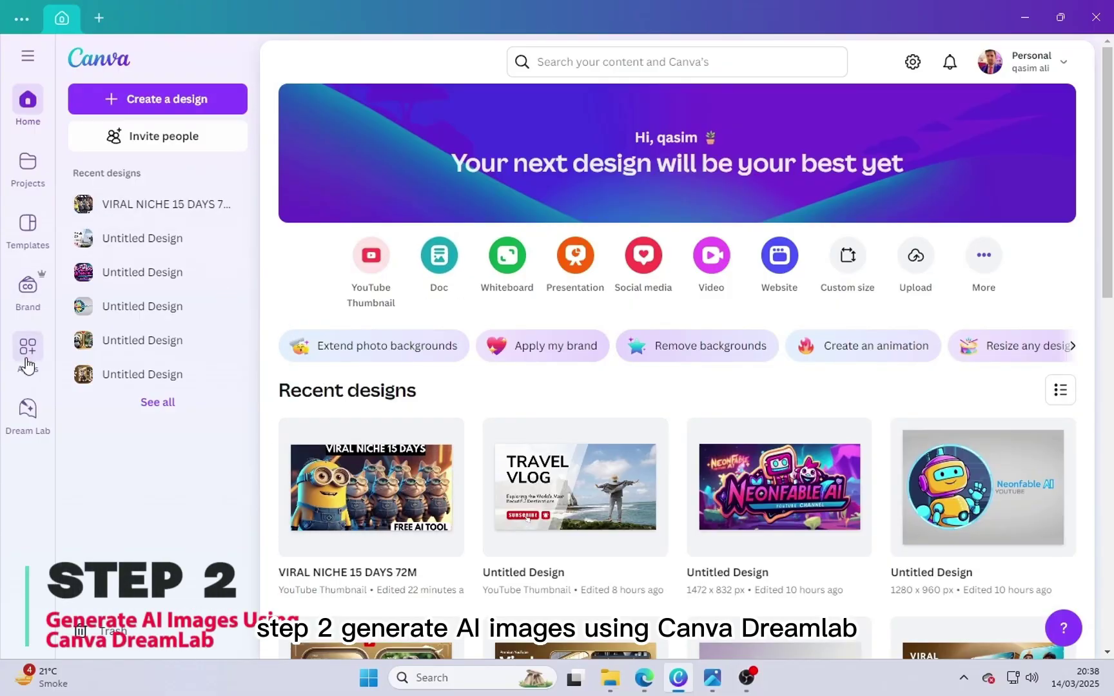
- In Canva's Dream Lab, replace the old prompt with the copied Scene 1 text and generate images in Smart style at 16:9
left_click(35, 424)
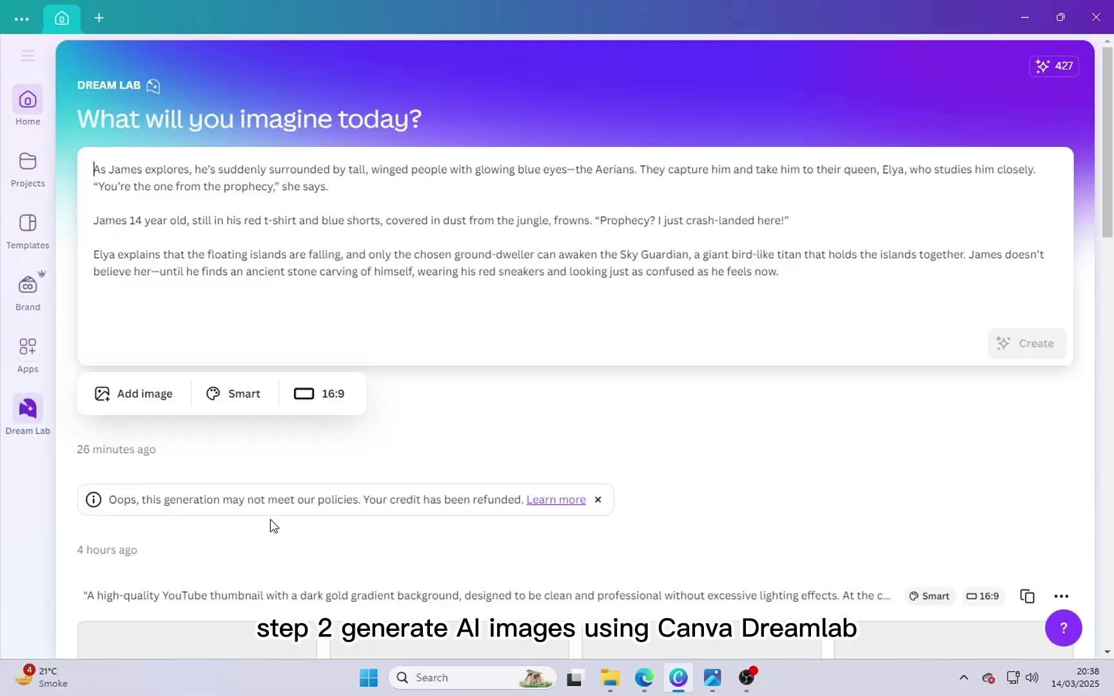
left_click_drag(774, 281, 2, 139)
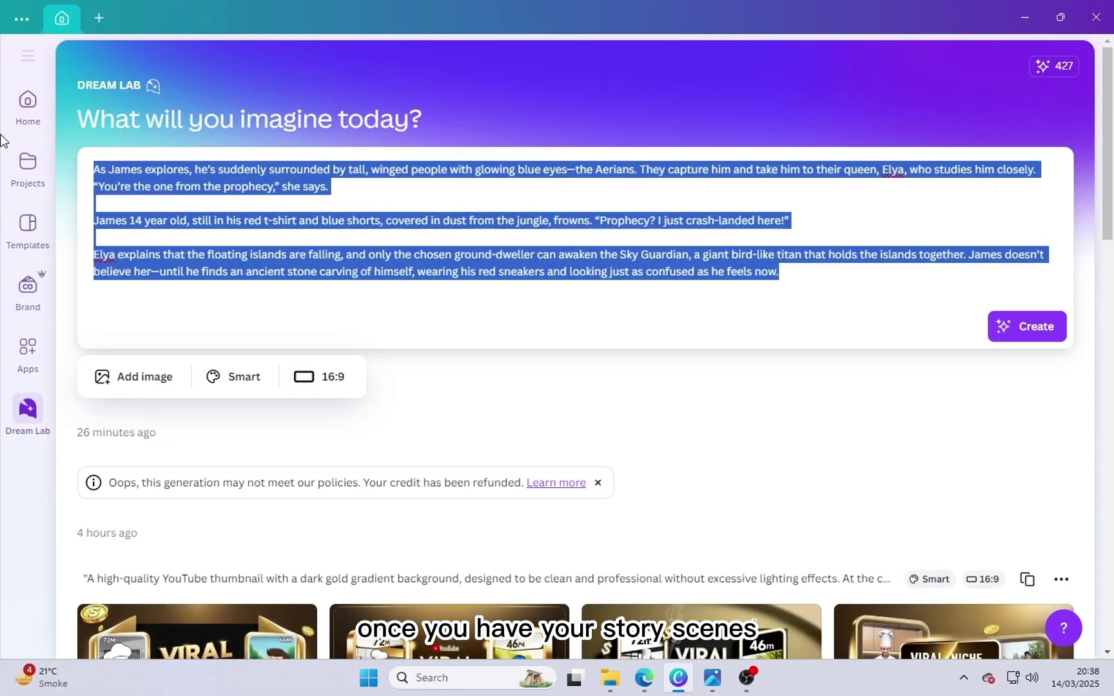
key("ctrl+v")
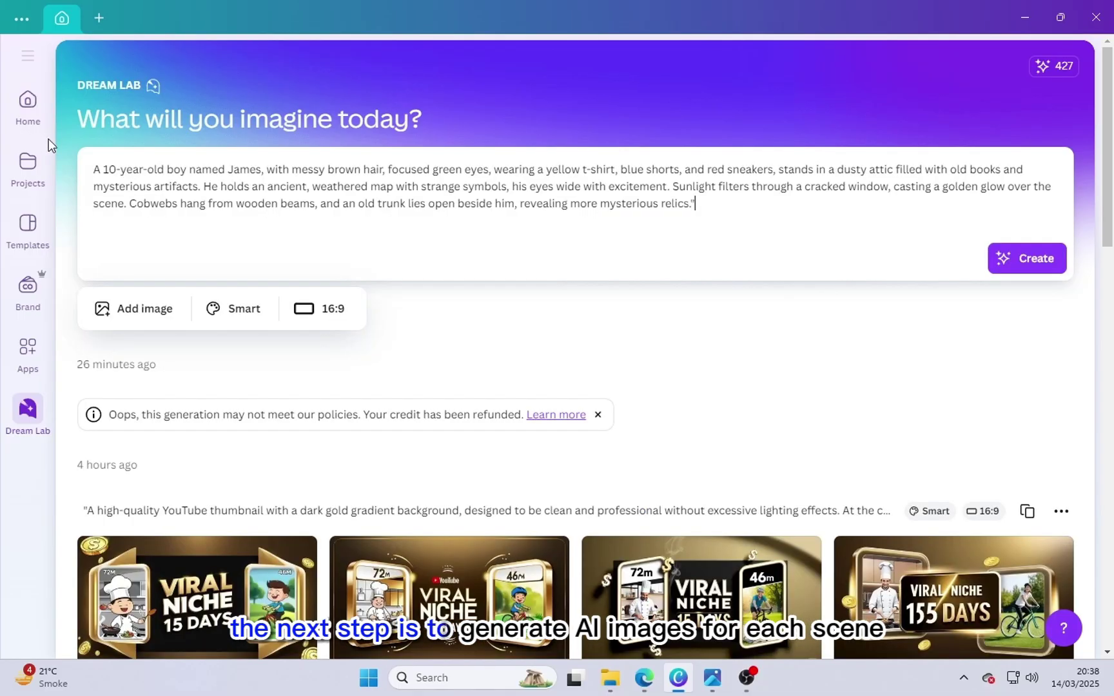
left_click(1024, 262)
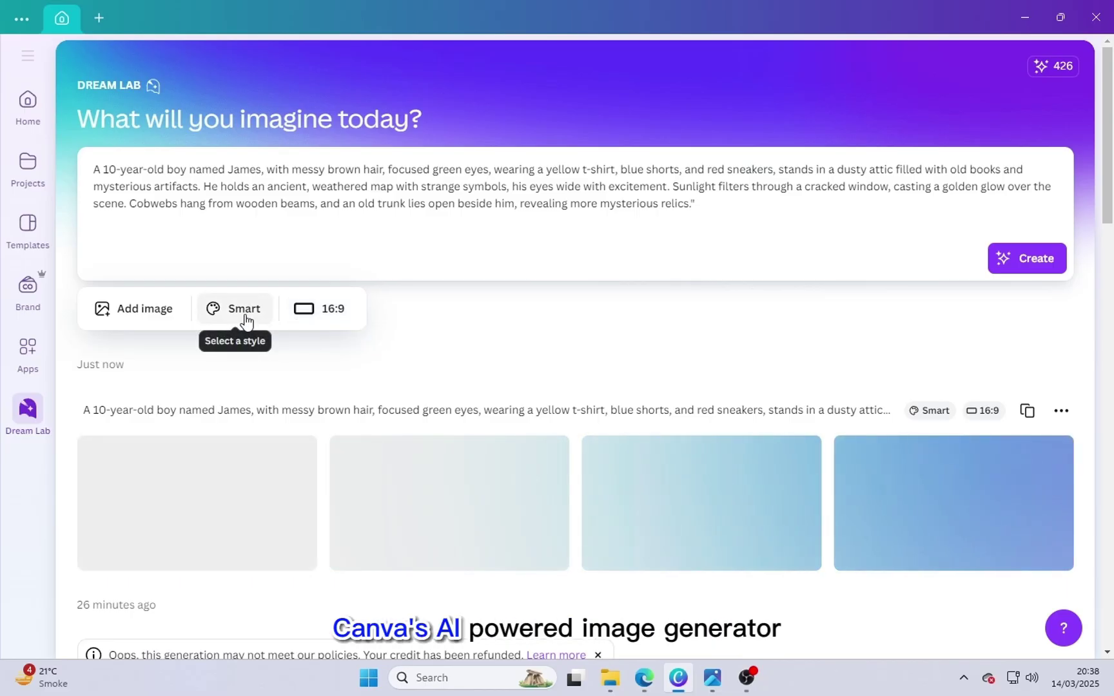
left_click(247, 321)
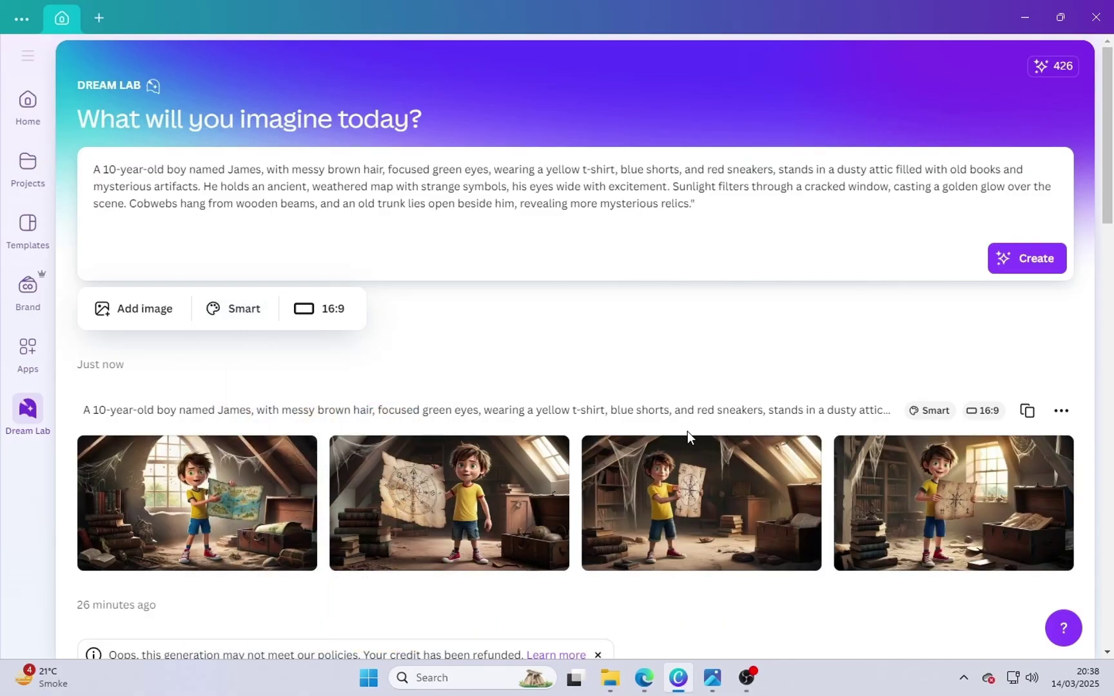
- Download the second attic image as a JPG named 1 into a new folder on the Desktop
mouse_move(249, 495)
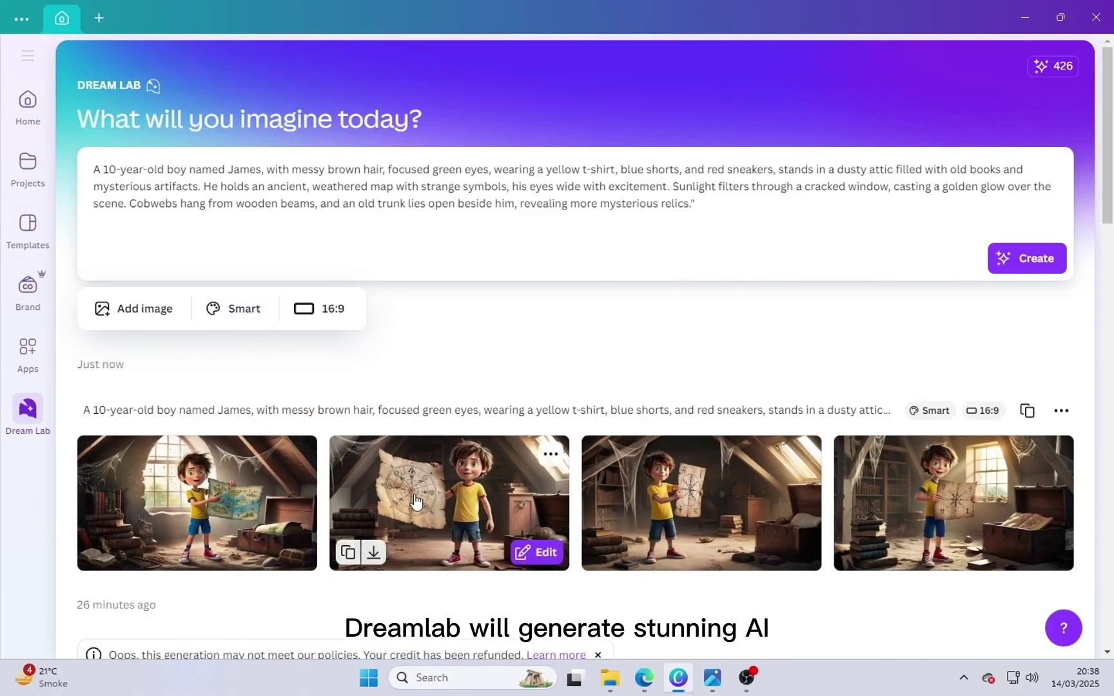
mouse_move(739, 496)
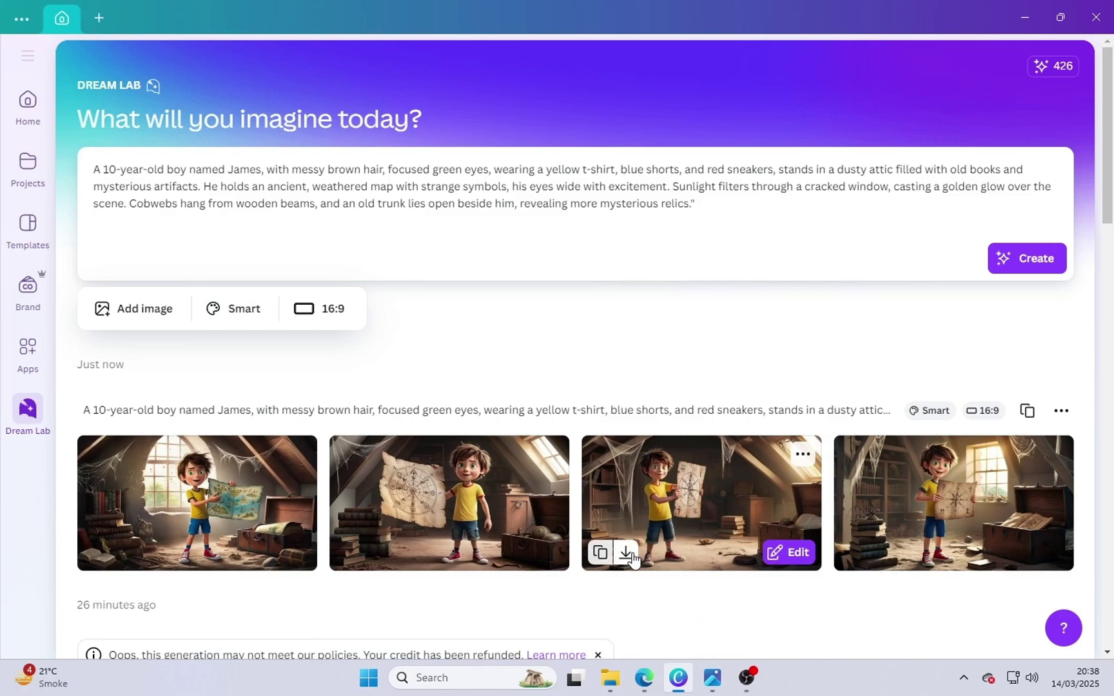
mouse_move(367, 545)
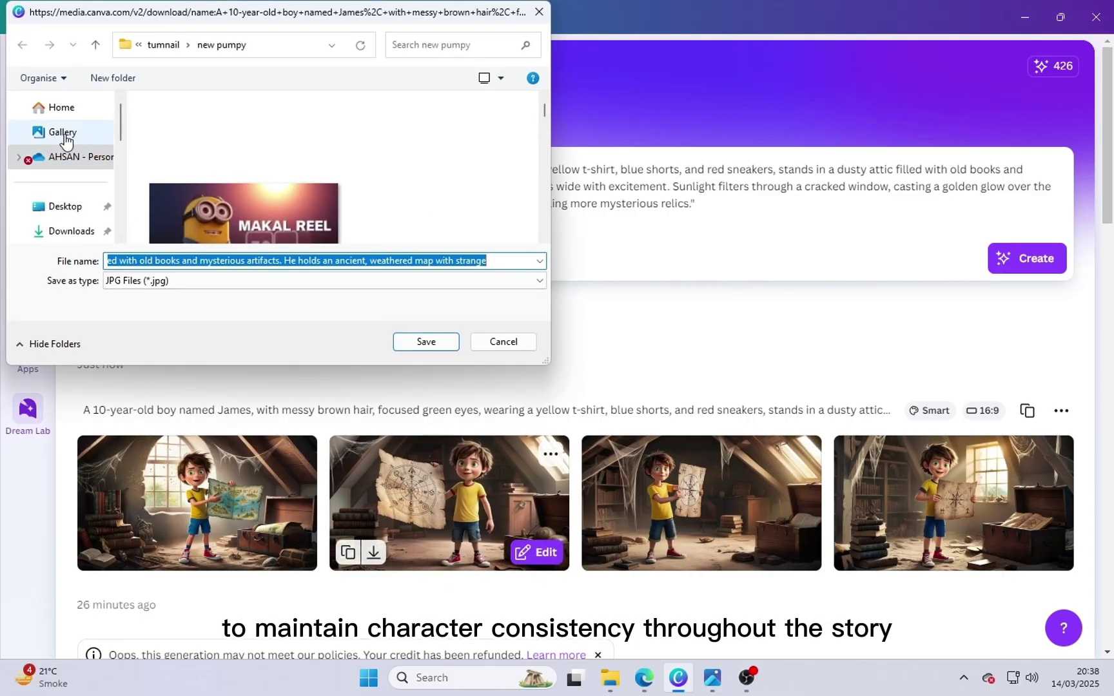
left_click(97, 208)
right_click(239, 209)
key("w")
key("f")
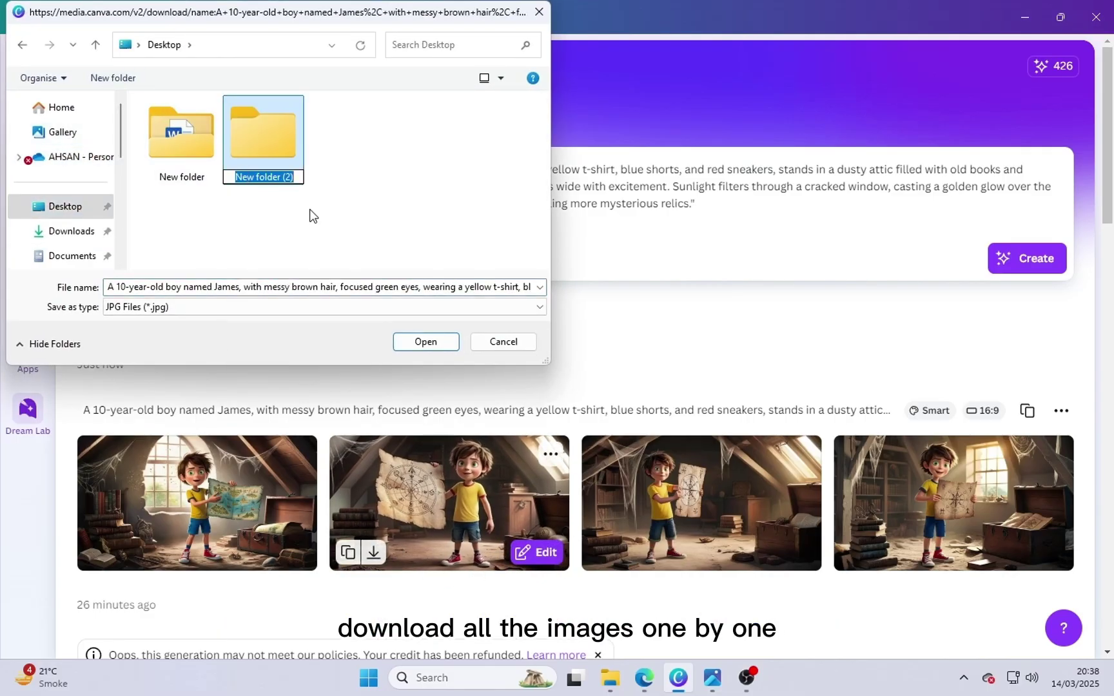
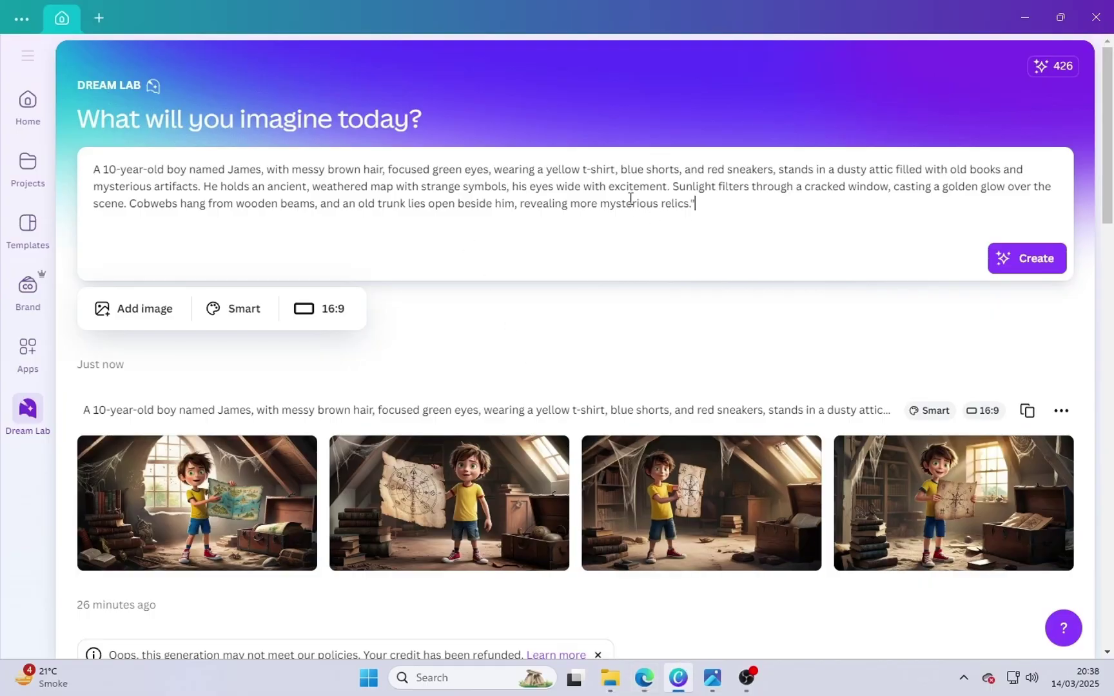
- Replace the Dream Lab prompt with the Scene 2 text about James venturing through a misty jungle and generate its images
type("\"James, wearing a backpack, ventures through a dense, misty jungle. Giant trees with twisting roots surround him, and vines hang from above. A playful monkey with bright eyes swings from a branch nearby. Exotic birds with vibrant feathers fly overhead, while a small waterfall cascades into a crystal-clear river in the background. James looks ahead, determined, as he follows the ancient map, unaware of the hidden dangers lurking in the shadows.\"")
left_click(1002, 259)
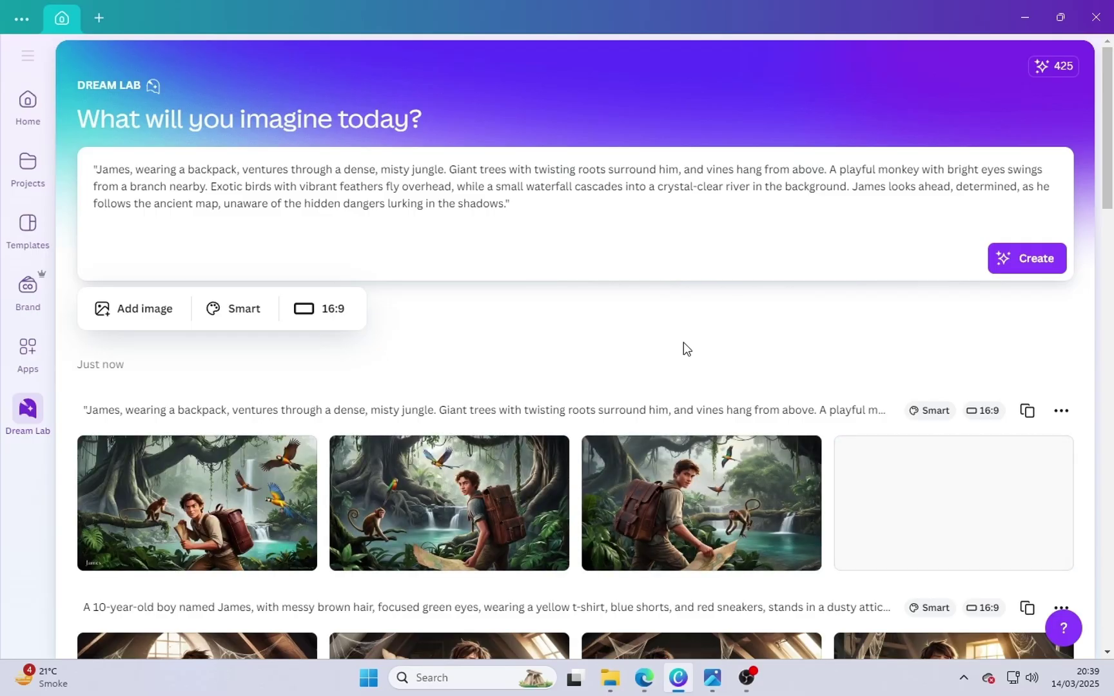
scroll(613, 396, "down", 2)
scroll(619, 393, "up", 2)
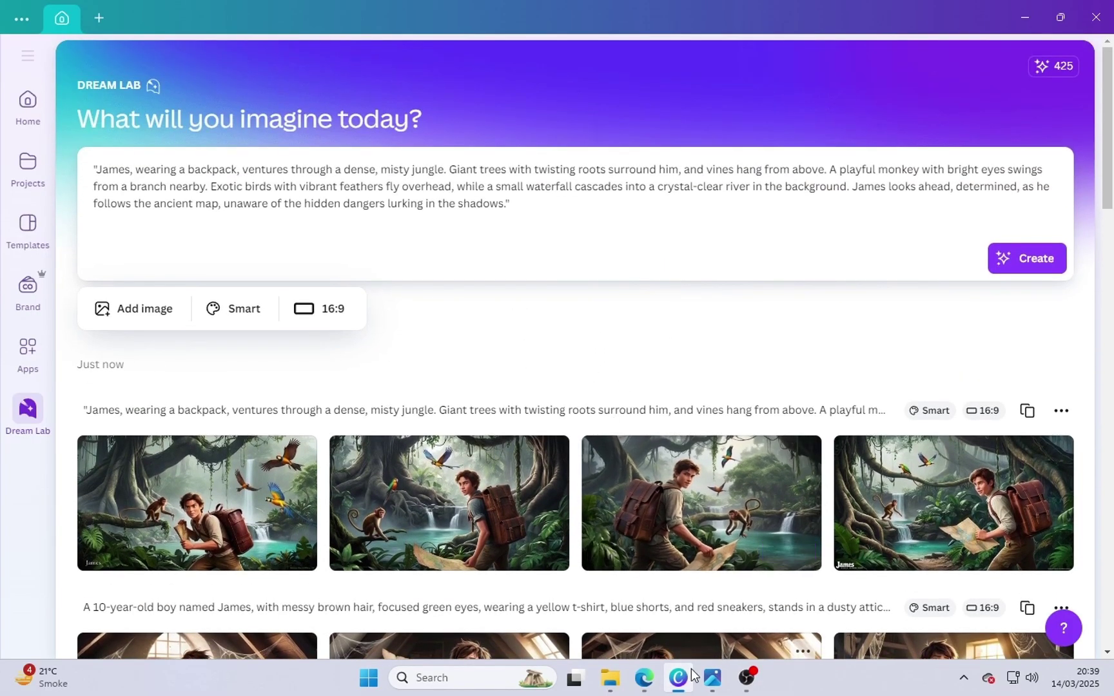
- Switch to ChatGPT and copy James's appearance description from the Scene 1 prompt, from "A 10-year-old boy" through "red sneakers,"
left_click(659, 676)
scroll(560, 445, "up", 2)
left_click(272, 208)
left_click_drag(454, 209, 628, 211)
left_click_drag(814, 212, 431, 230)
right_click(364, 227)
left_click(380, 240)
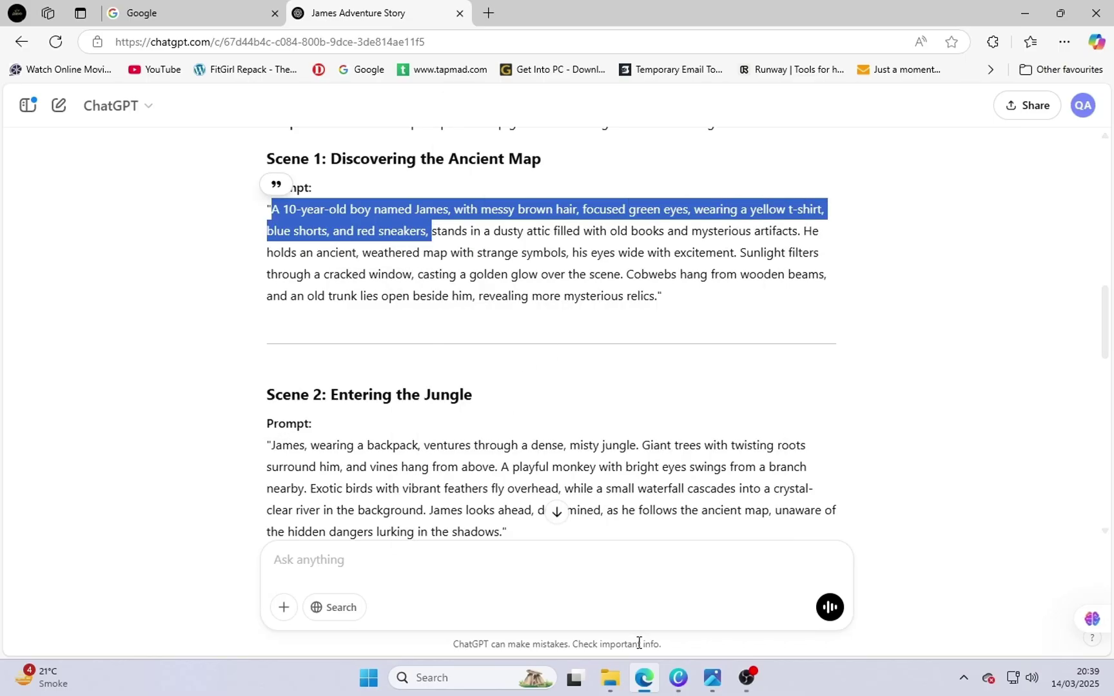
- In Canva, replace "James" at the start of the jungle prompt with the copied character description and generate the images again
key("alt+Tab")
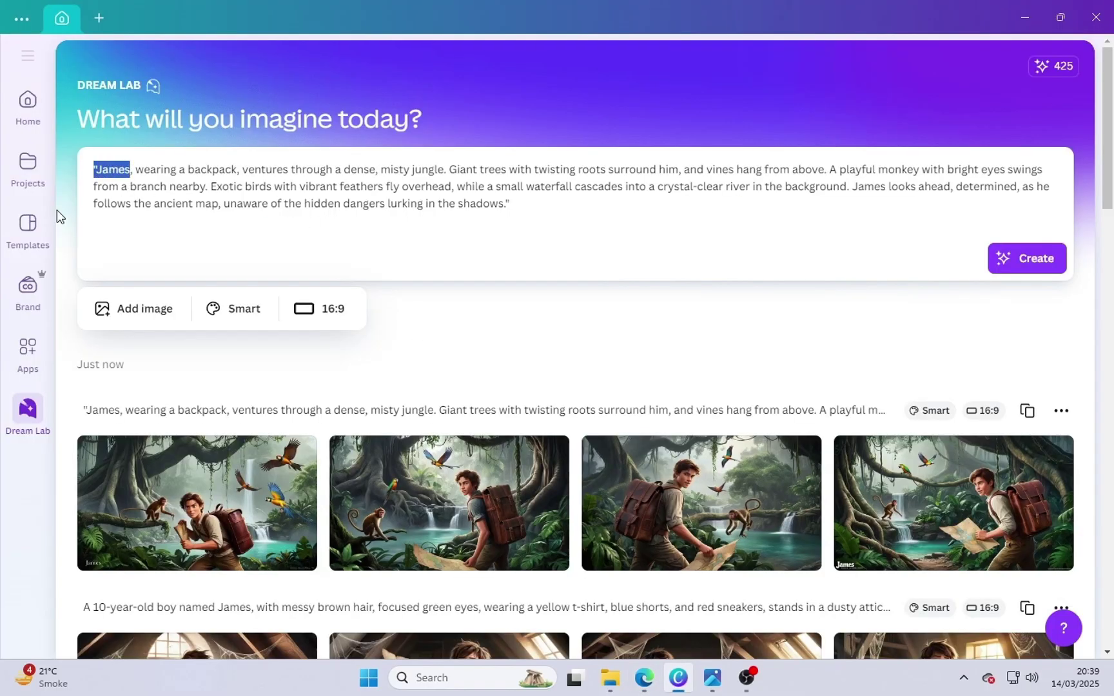
key("ctrl+v")
key("Return")
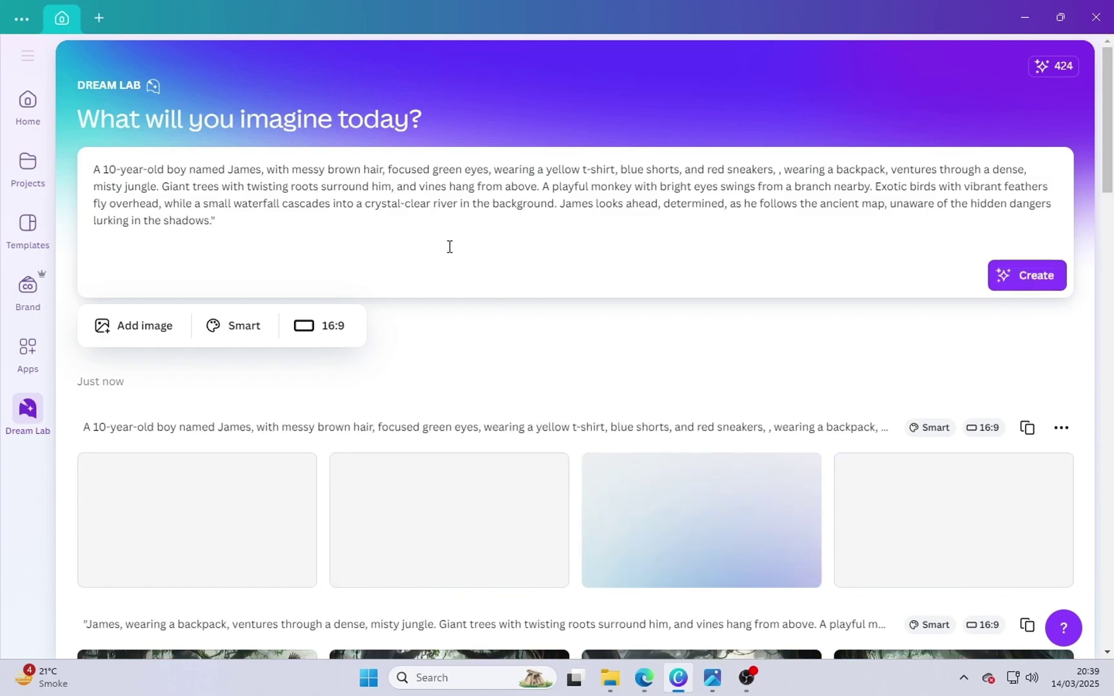
- Download the third of the new jungle images as a JPG into New folder (2) on the Desktop
mouse_move(299, 518)
mouse_move(747, 547)
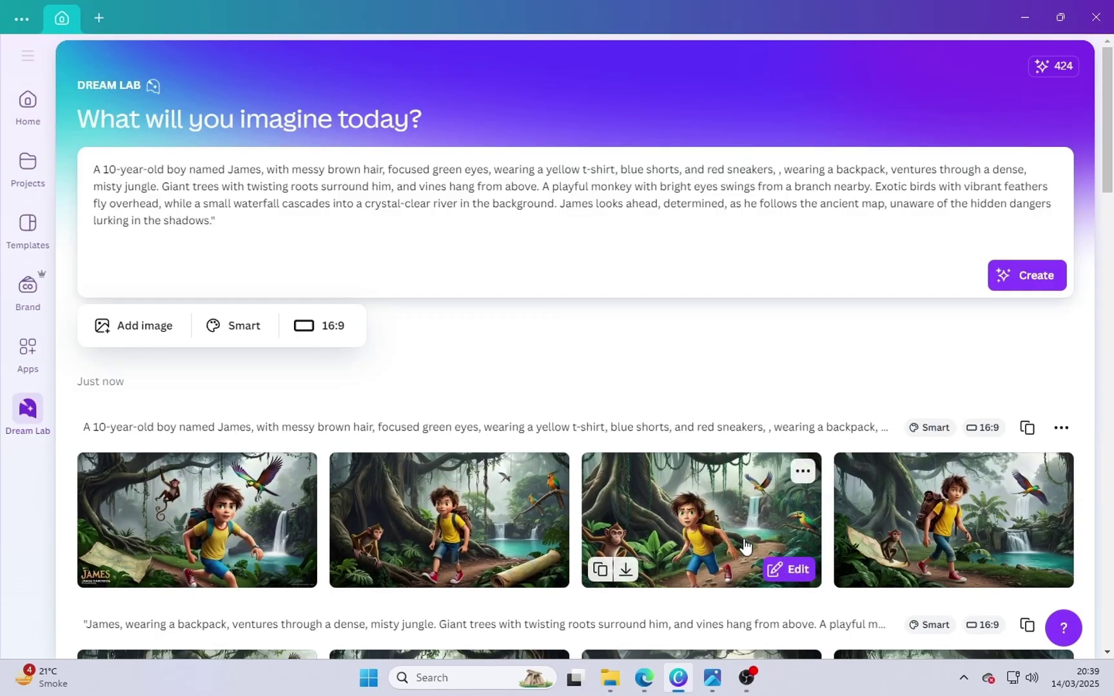
left_click(625, 570)
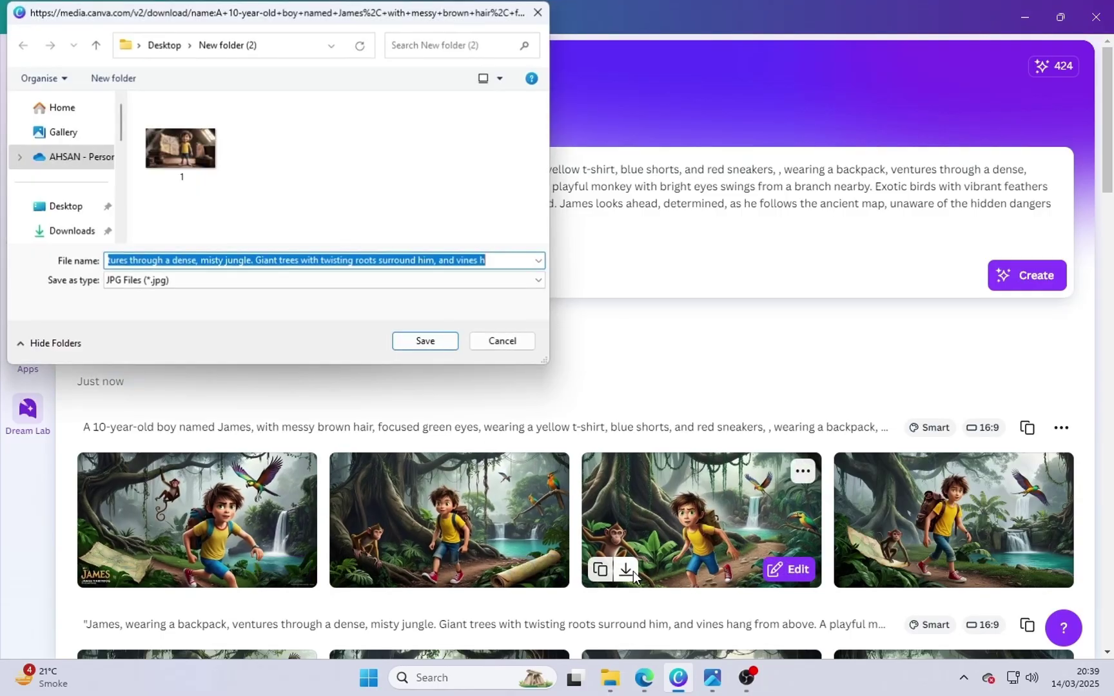
left_click(472, 343)
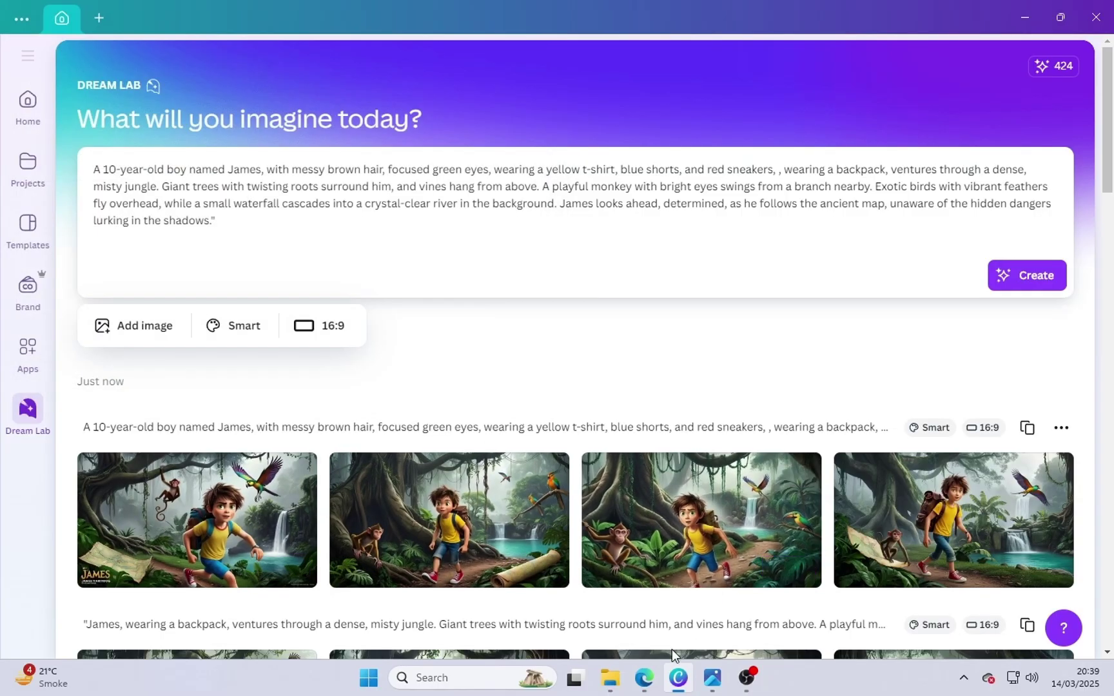
- Switch to ChatGPT and copy the Scene 3 prompt about James standing before the stone entrance of the Temple of Echoes
left_click(644, 678)
scroll(387, 387, "down", 6)
left_click_drag(267, 373, 352, 459)
right_click(353, 429)
left_click(368, 137)
- In Canva Dream Lab, replace the jungle text after the character description with the copied Temple of Echoes prompt and generate the images
left_click(696, 679)
left_click_drag(792, 173, 945, 221)
key("ctrl+v")
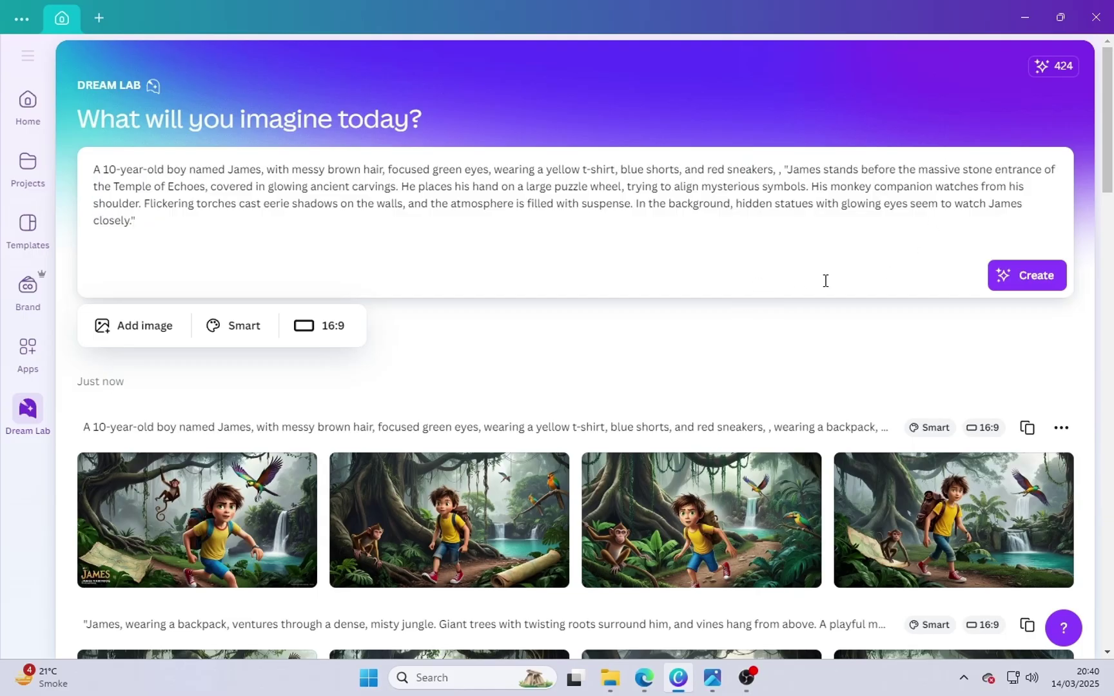
left_click(1028, 275)
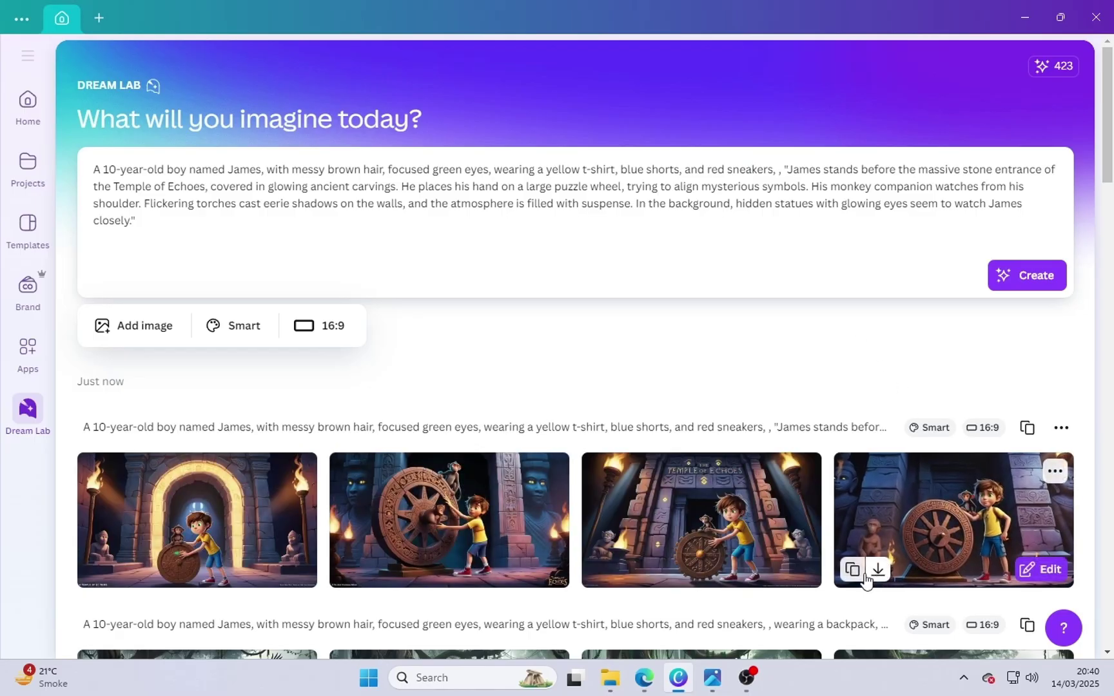
- Download the fourth temple entrance image and save it under the file name 3
left_click(878, 570)
type("3")
key("Return")
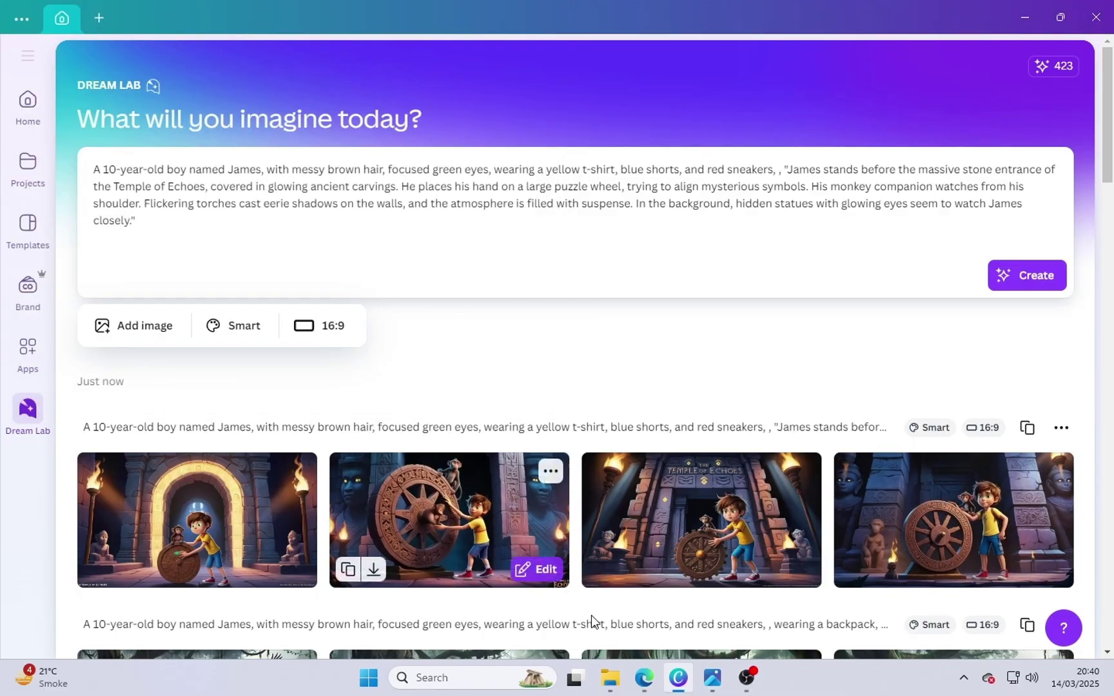
- Switch to ChatGPT and copy the Scene 4 prompt about the grand chamber with the Crystal of Whispers
key("alt+Tab")
scroll(339, 366, "down", 1)
scroll(340, 361, "down", 1)
left_click_drag(268, 372, 359, 469)
right_click(303, 423)
left_click(341, 128)
- In Canva, replace the temple entrance text with the Scene 4 prompt, generate the images and save the first one as 4
left_click(688, 676)
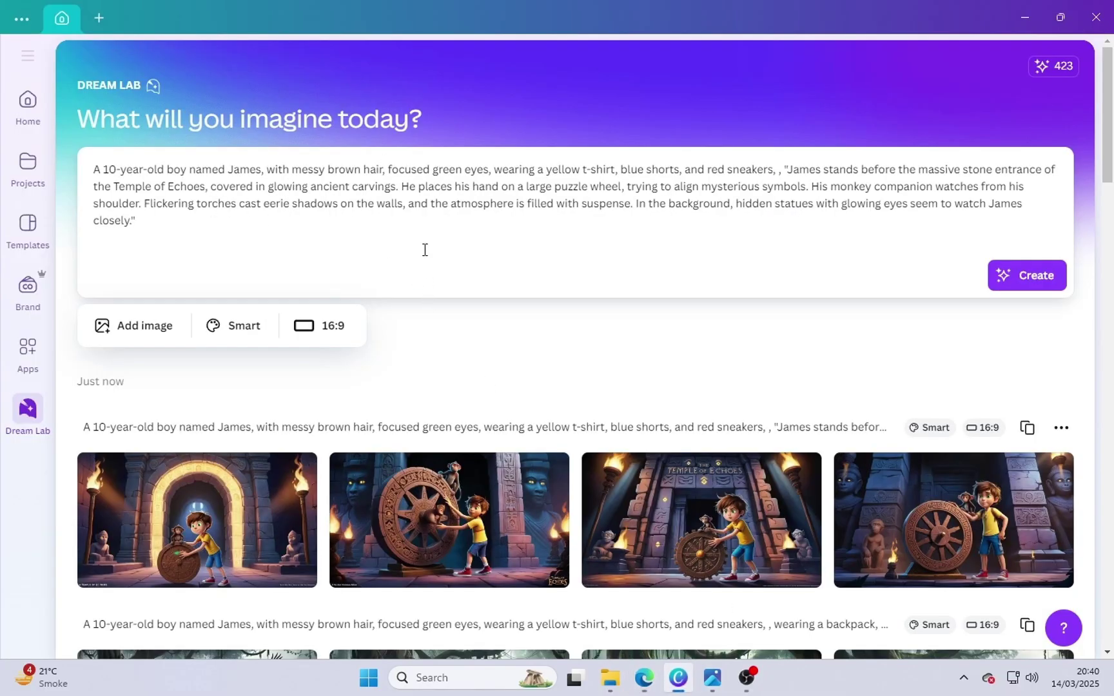
left_click_drag(826, 171, 985, 232)
key("ctrl+v")
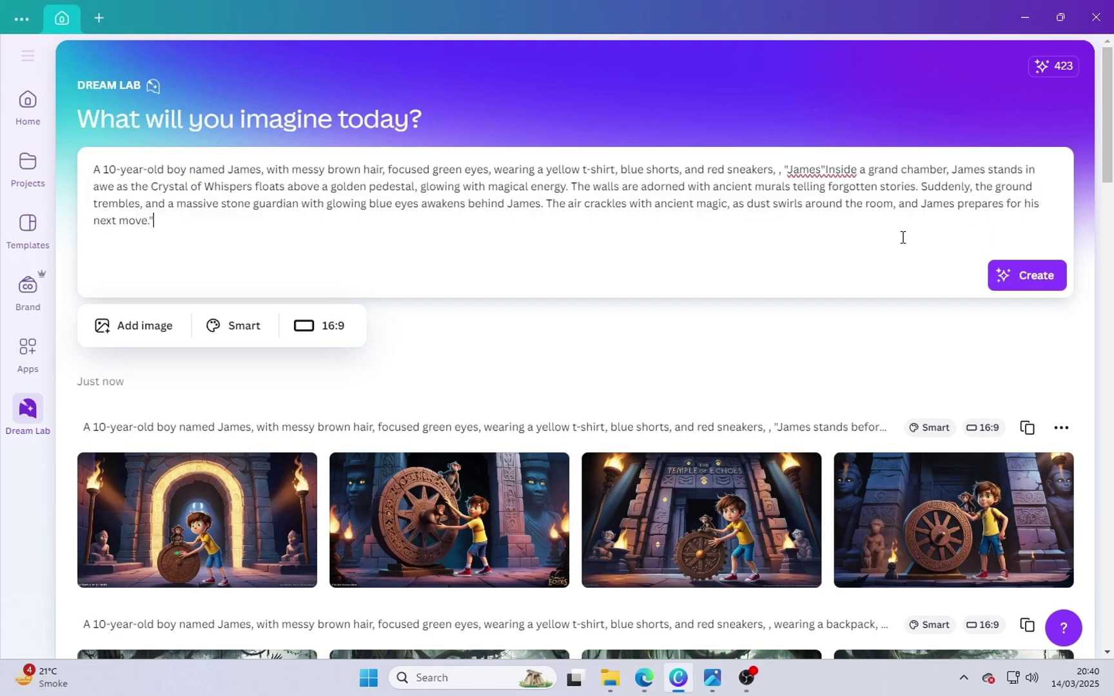
left_click(1026, 275)
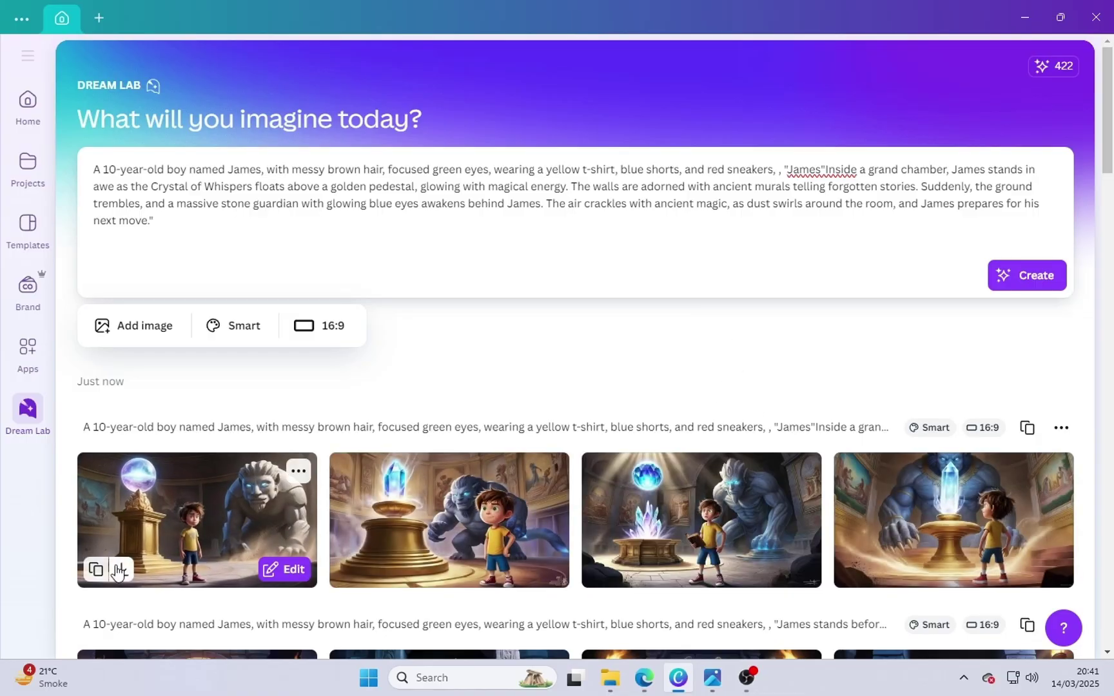
key("Return")
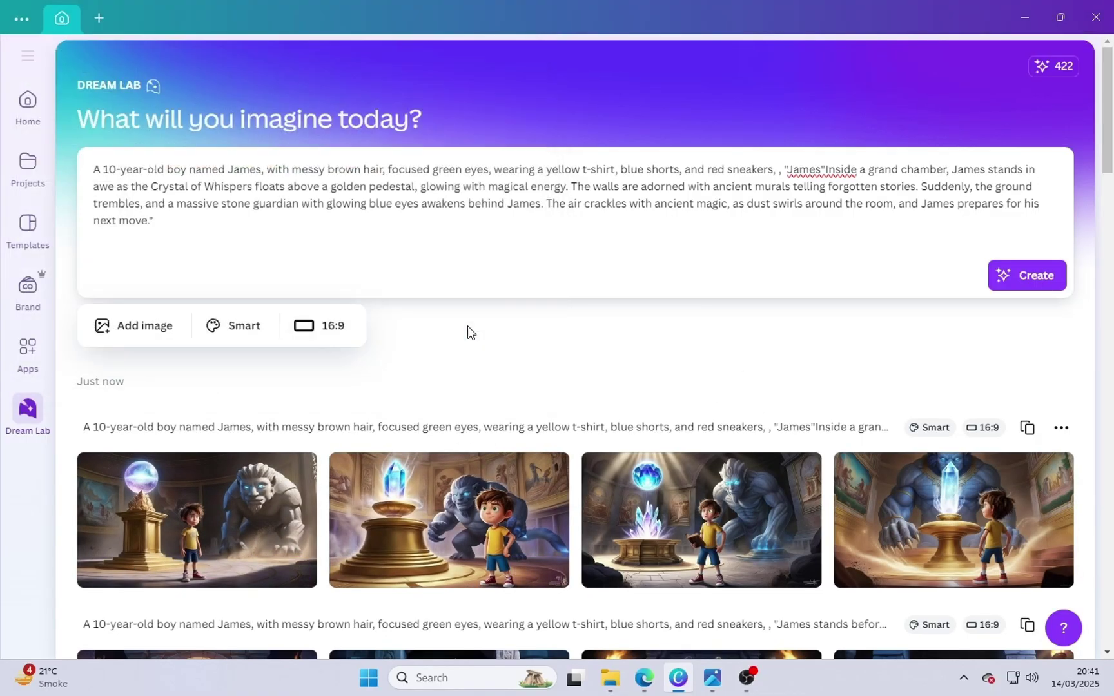
- Switch to ChatGPT and copy the Scene 5 prompt about James dashing through the crumbling temple
left_click(644, 678)
scroll(427, 515, "down", 5)
left_click_drag(272, 302, 422, 390)
right_click(379, 352)
left_click(427, 55)
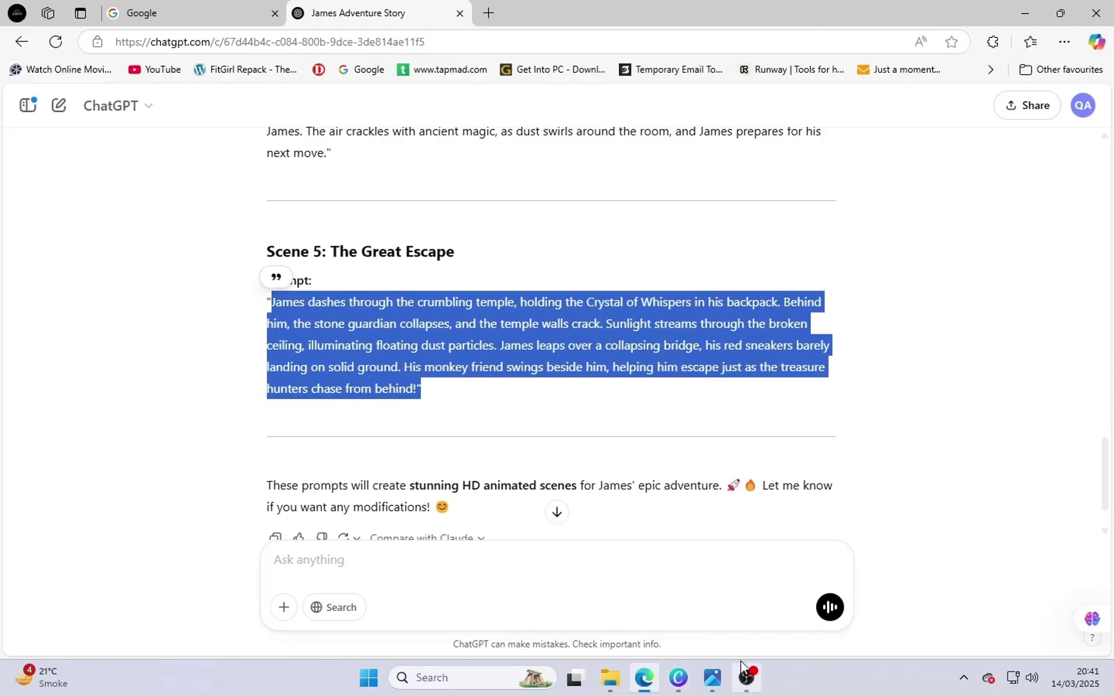
- In Canva, replace the grand chamber text after the character description with the Scene 5 prompt and generate the images
key("alt+Tab")
left_click_drag(785, 170, 965, 234)
key("ctrl+v")
key("Return")
scroll(778, 315, "down", 2)
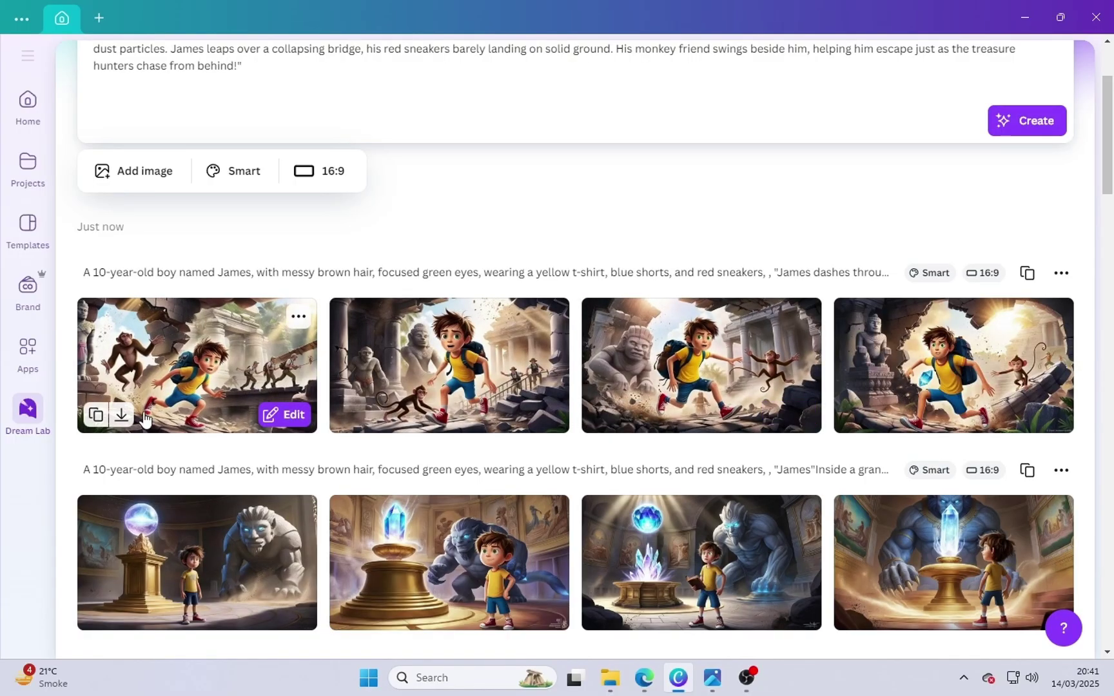
- Save the first escape scene image as 5 and the third one as 6 in New folder (2)
type("1")
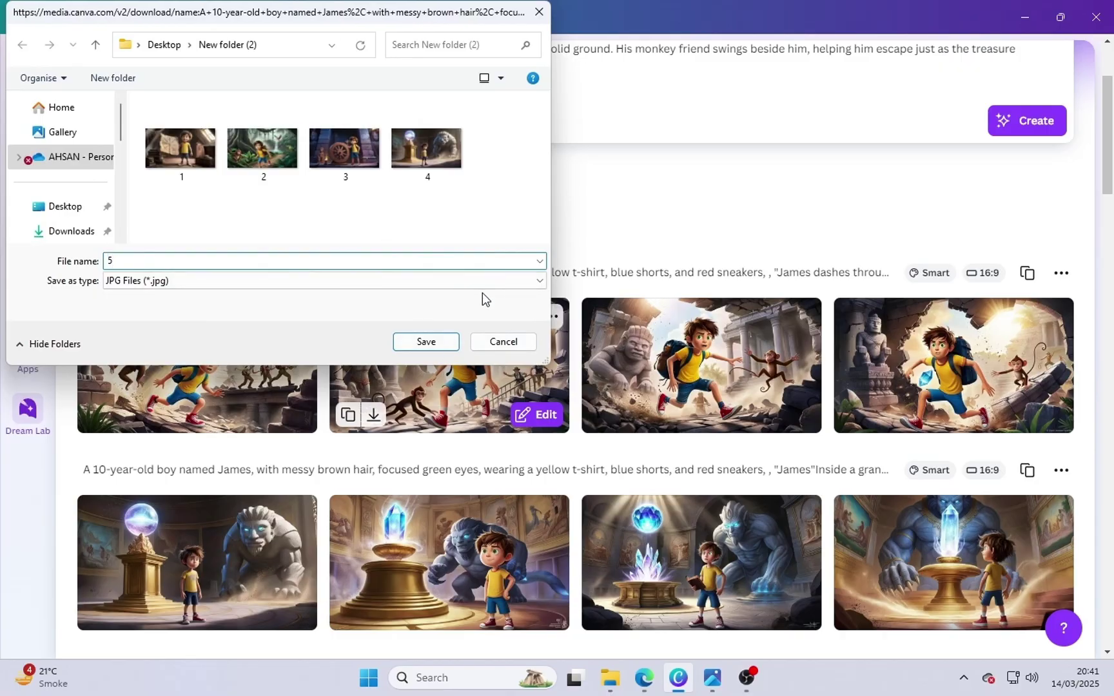
key("Return")
mouse_move(647, 416)
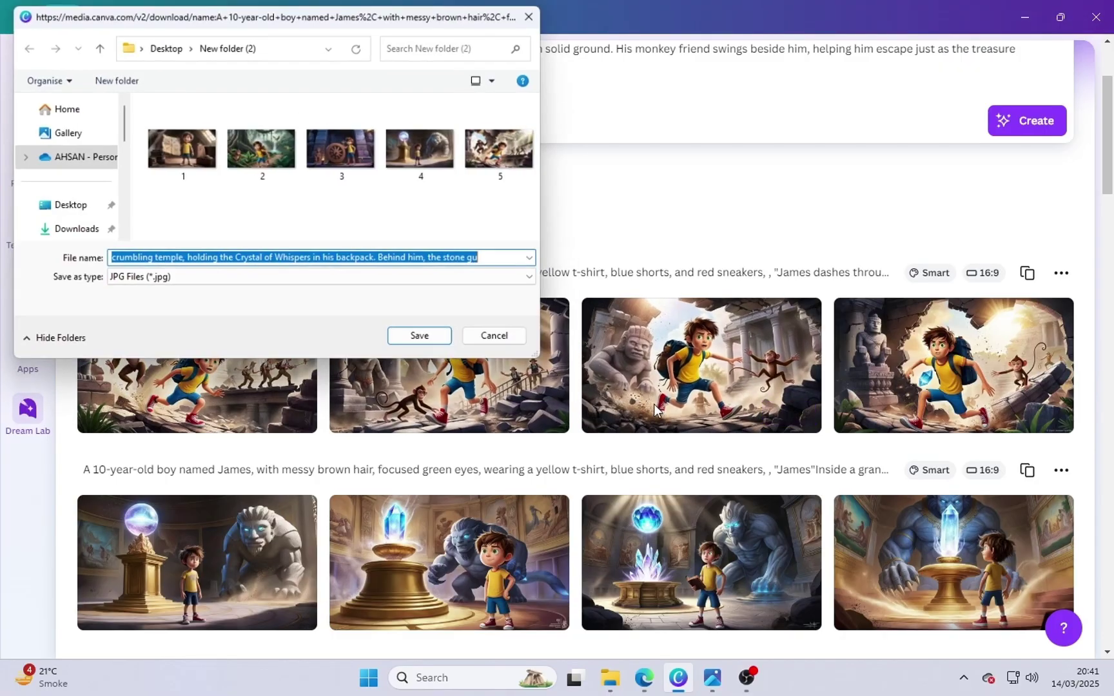
key("Return")
scroll(776, 176, "up", 5)
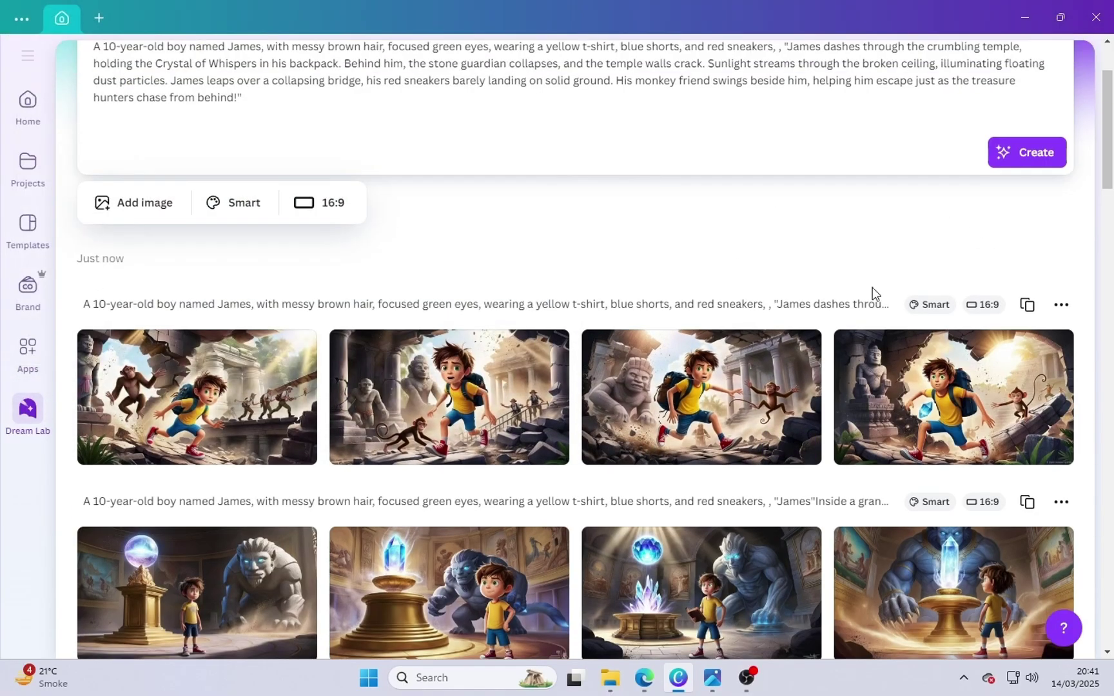
- Switch to the browser's Google page, search for "seeart", open the SeaArt.ai site and dismiss its promotional pop-up
left_click(1025, 18)
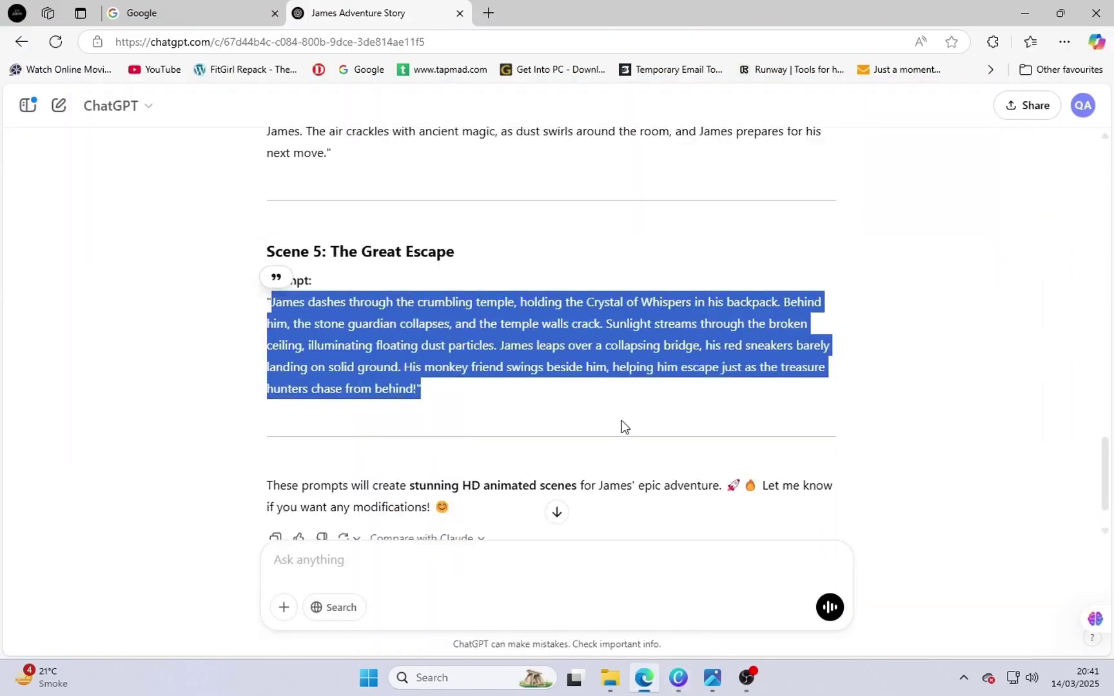
left_click(169, 9)
left_click(410, 310)
type("seeart")
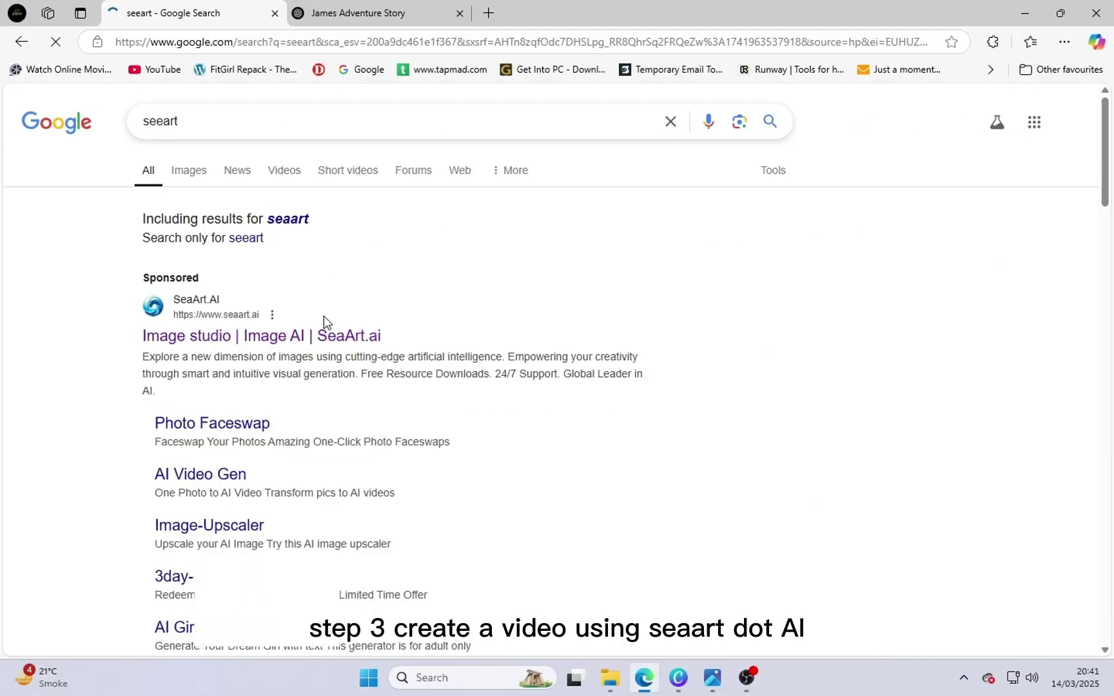
left_click(279, 369)
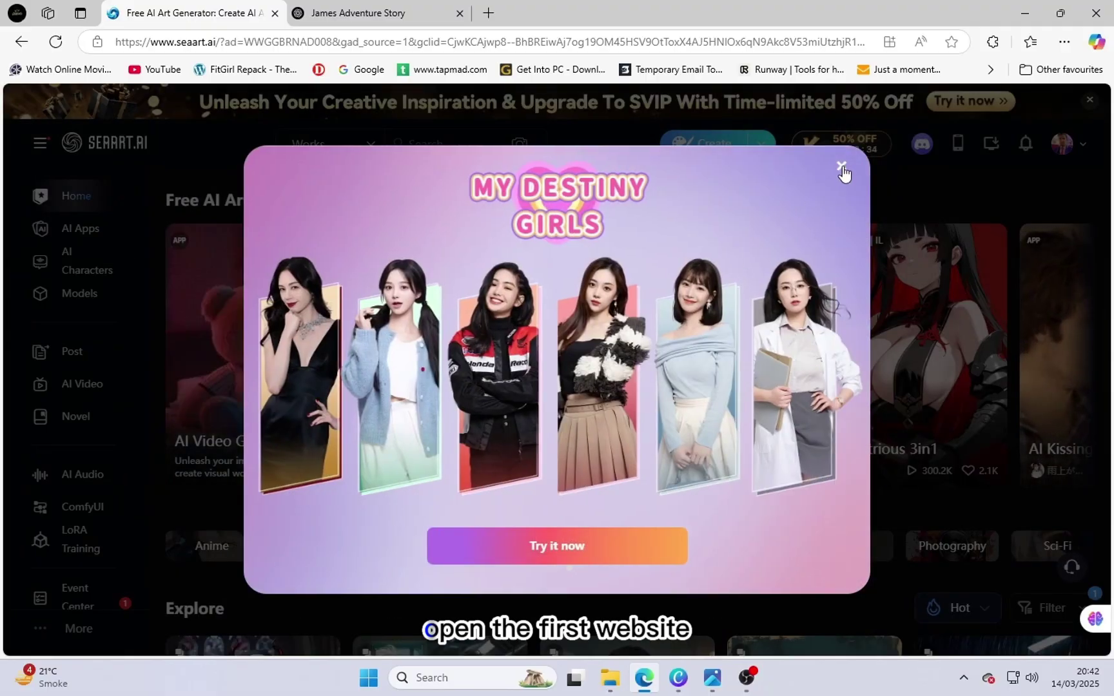
left_click(843, 170)
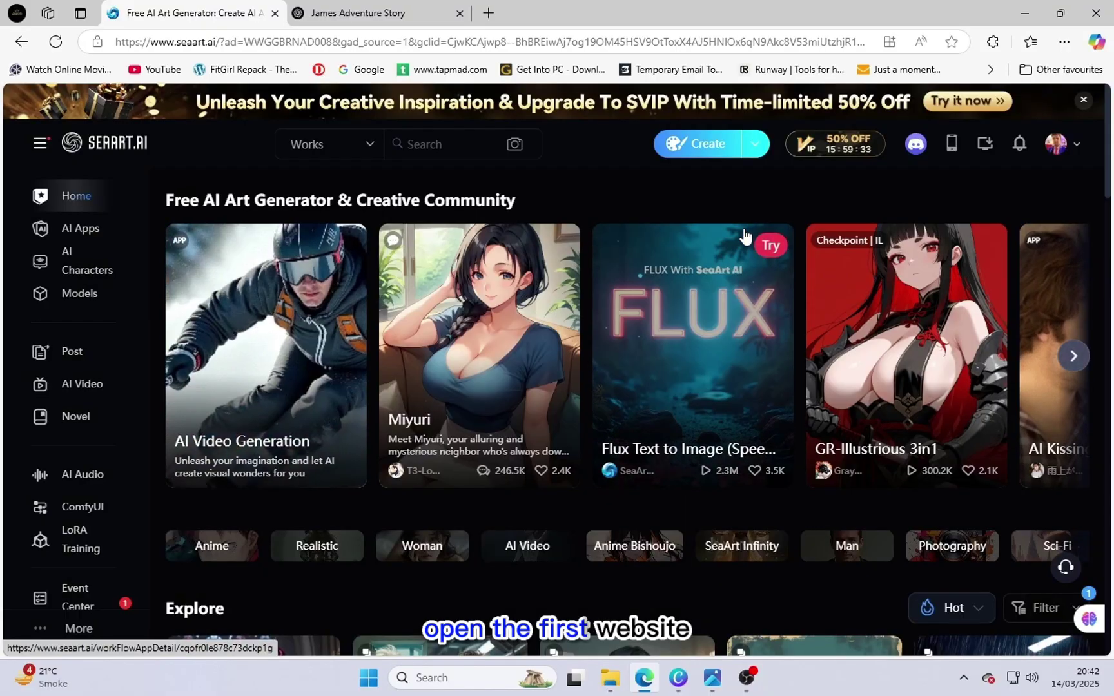
- Open SeaArt's Make Videos tool from the creation options
scroll(521, 529, "down", 15)
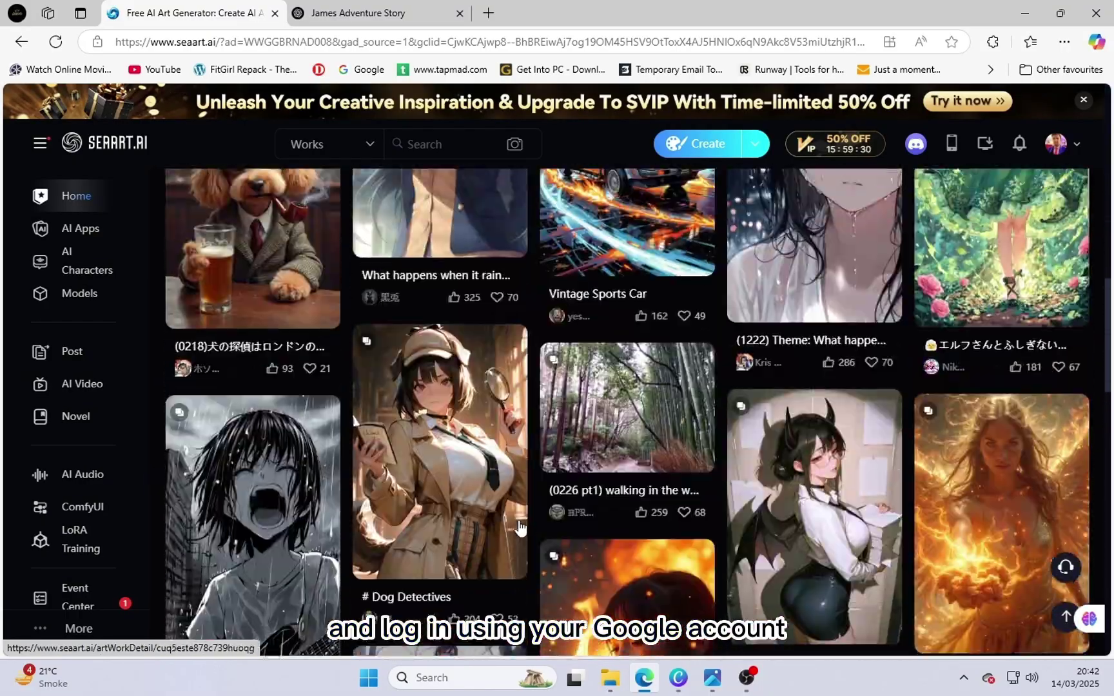
scroll(512, 450, "down", 5)
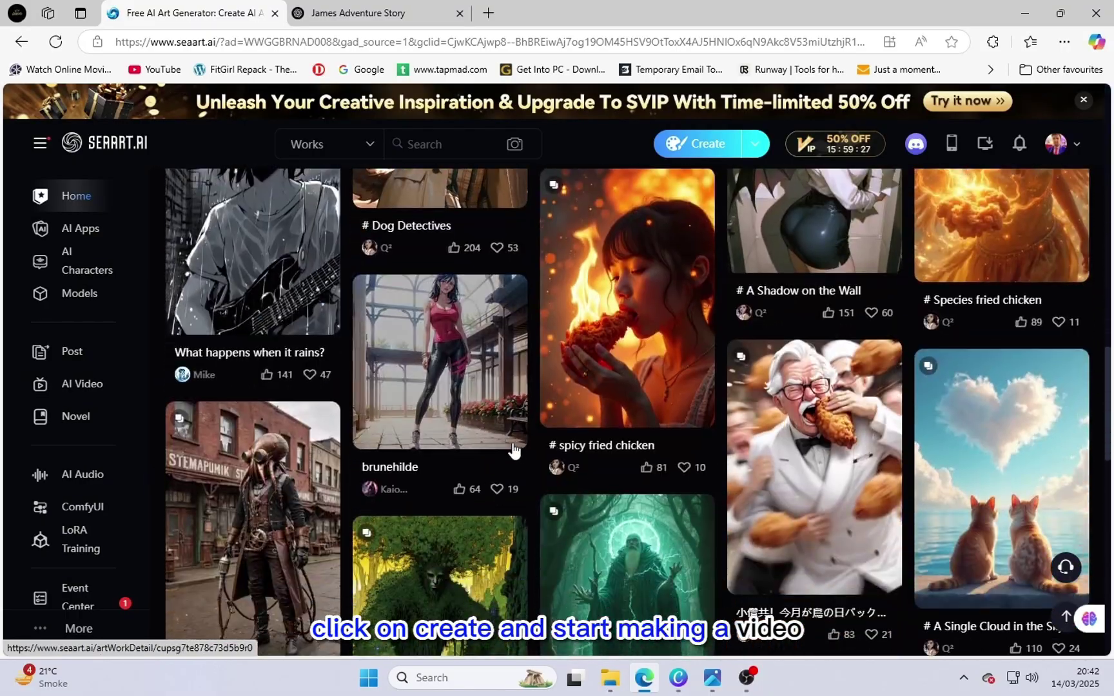
scroll(521, 455, "up", 15)
left_click(754, 145)
scroll(738, 149, "up", 2)
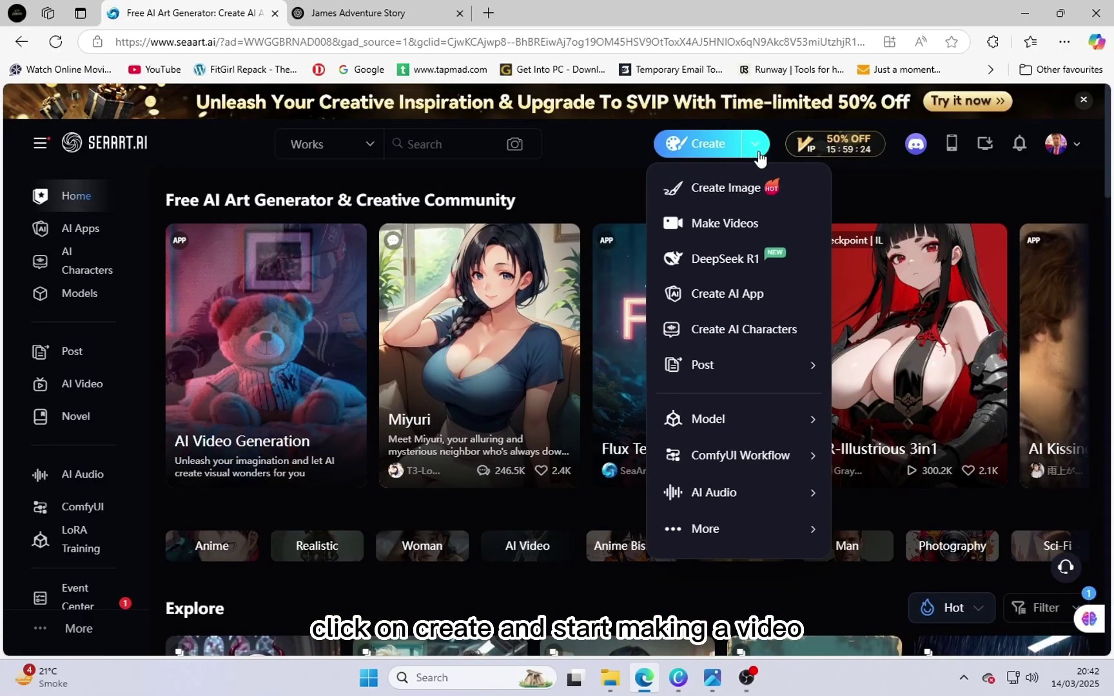
left_click(741, 226)
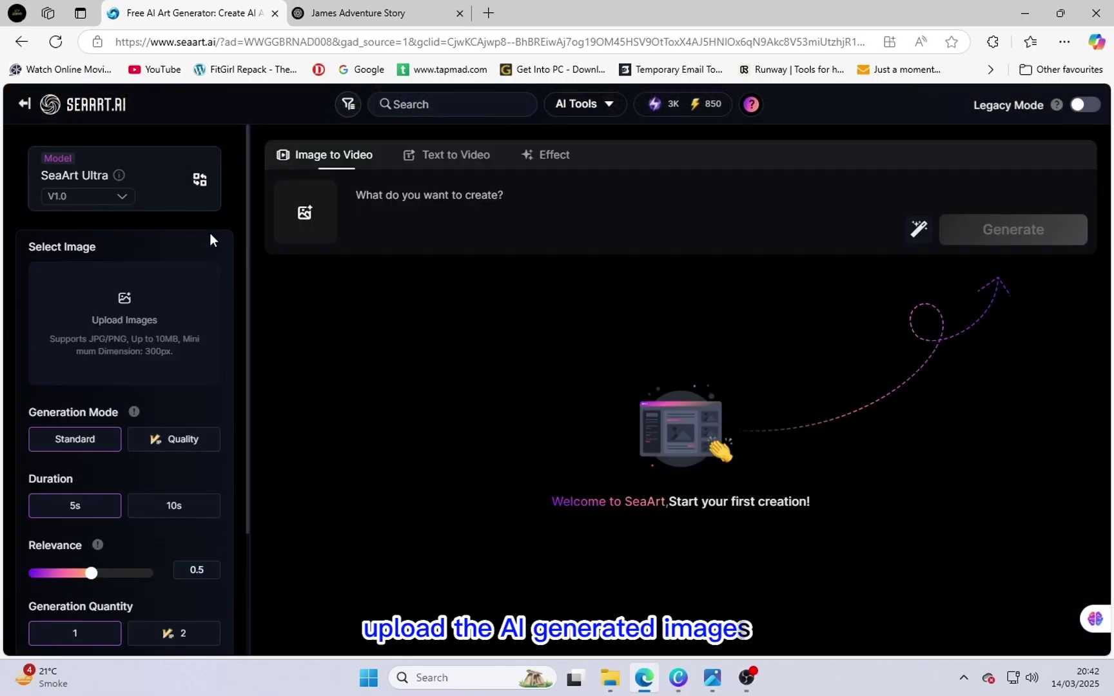
- Try to switch the video's generation mode to Quality
scroll(212, 421, "down", 1)
left_click(180, 374)
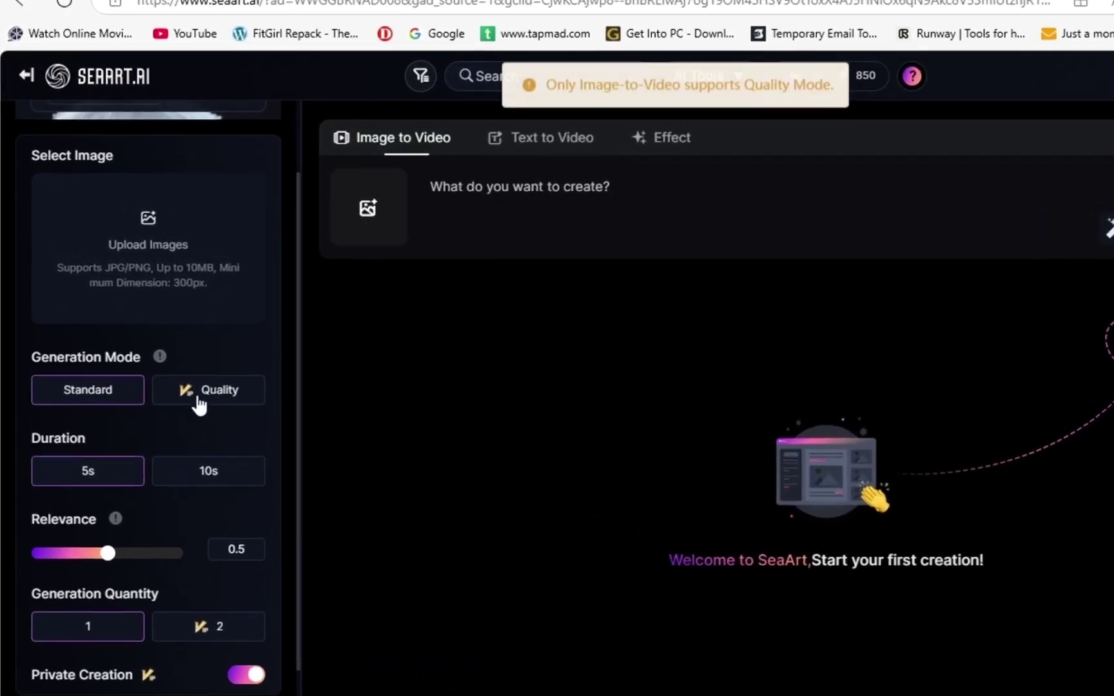
scroll(147, 338, "up", 1)
scroll(127, 402, "down", 1)
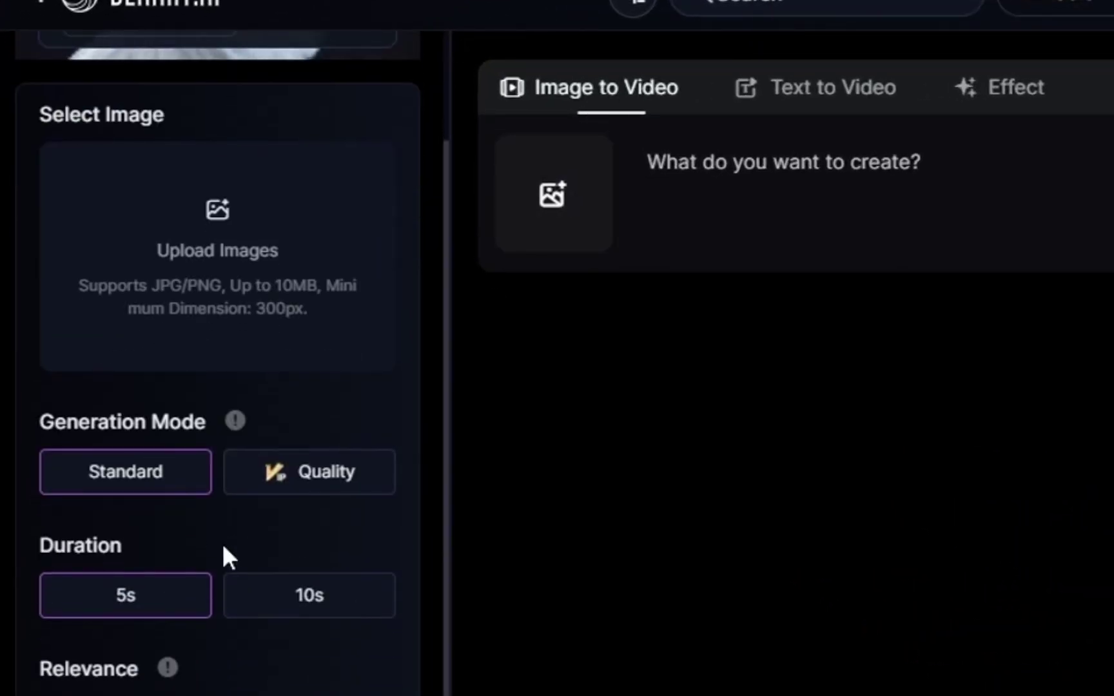
- Set the video duration to 10s and upload attic image 1 as the source image
left_click(265, 603)
scroll(213, 387, "down", 2)
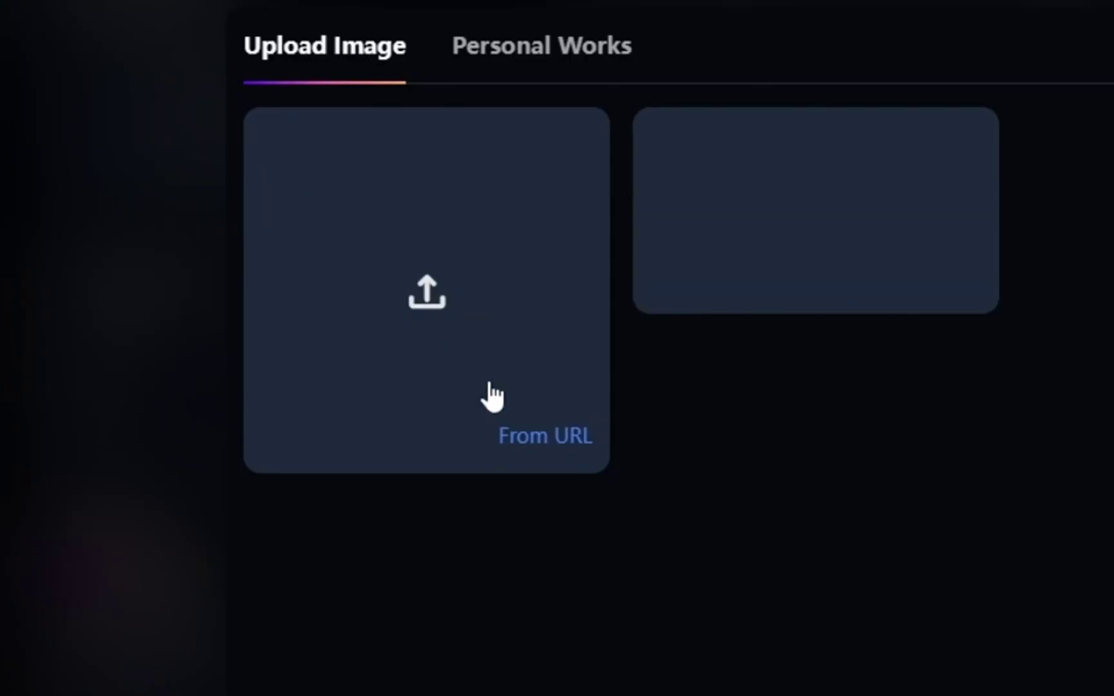
left_click(507, 425)
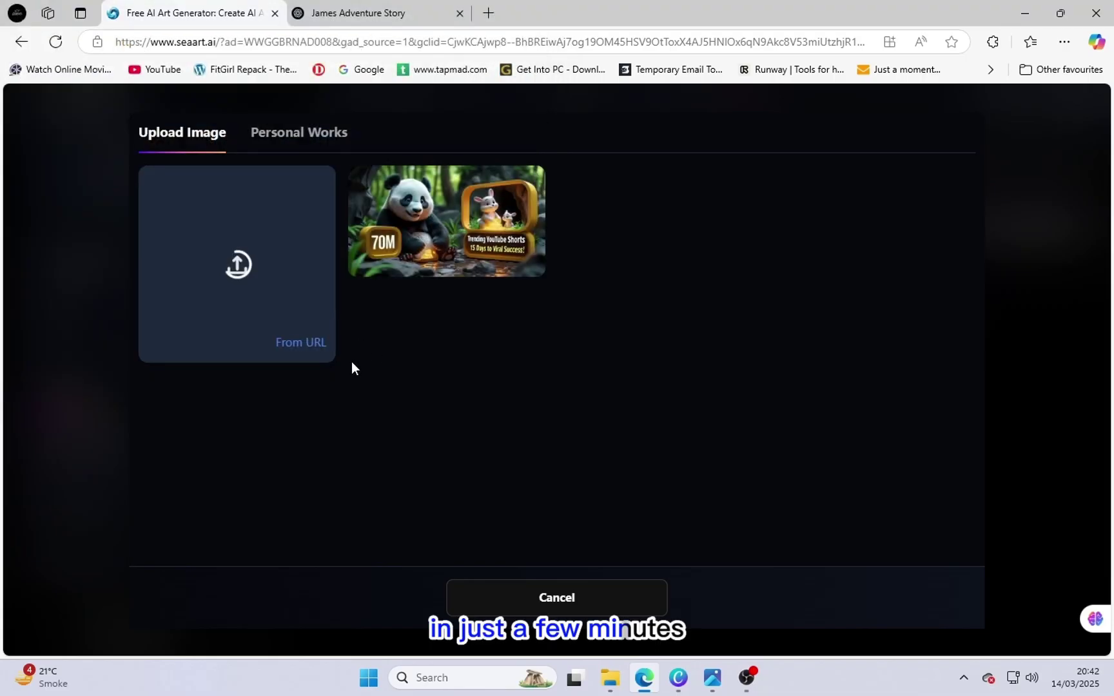
- Switch to ChatGPT and copy the Scene 1 prompt, from "A 10-year-old boy" through "mysterious relics."
left_click(358, 13)
scroll(555, 322, "up", 15)
left_click_drag(657, 296, 272, 209)
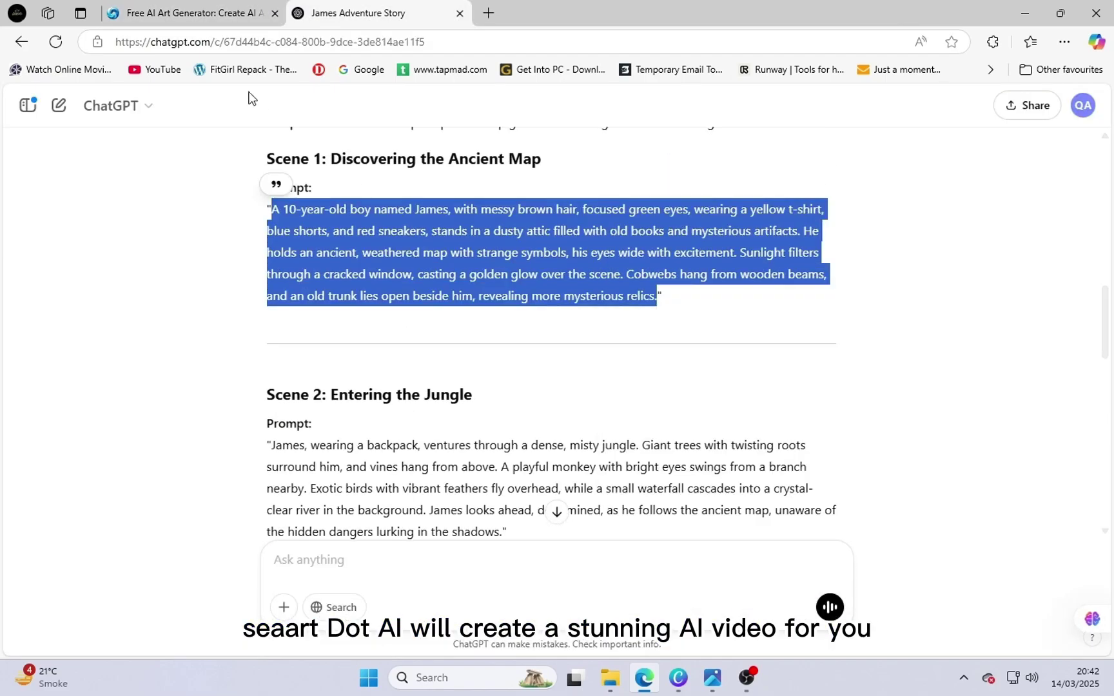
- In SeaArt, enter the copied Scene 1 text as the video prompt, set the duration to 5s and generate the video
left_click(187, 13)
scroll(171, 441, "up", 3)
scroll(170, 440, "down", 3)
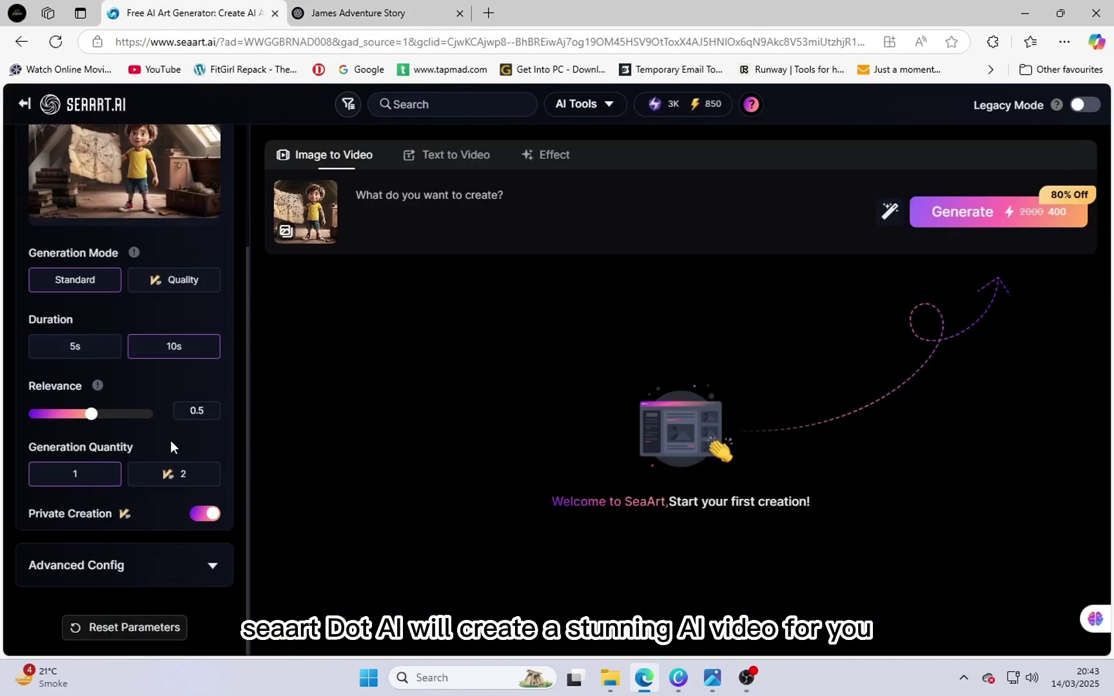
left_click(444, 226)
key("ctrl+v")
left_click(109, 350)
scroll(356, 203, "up", 2)
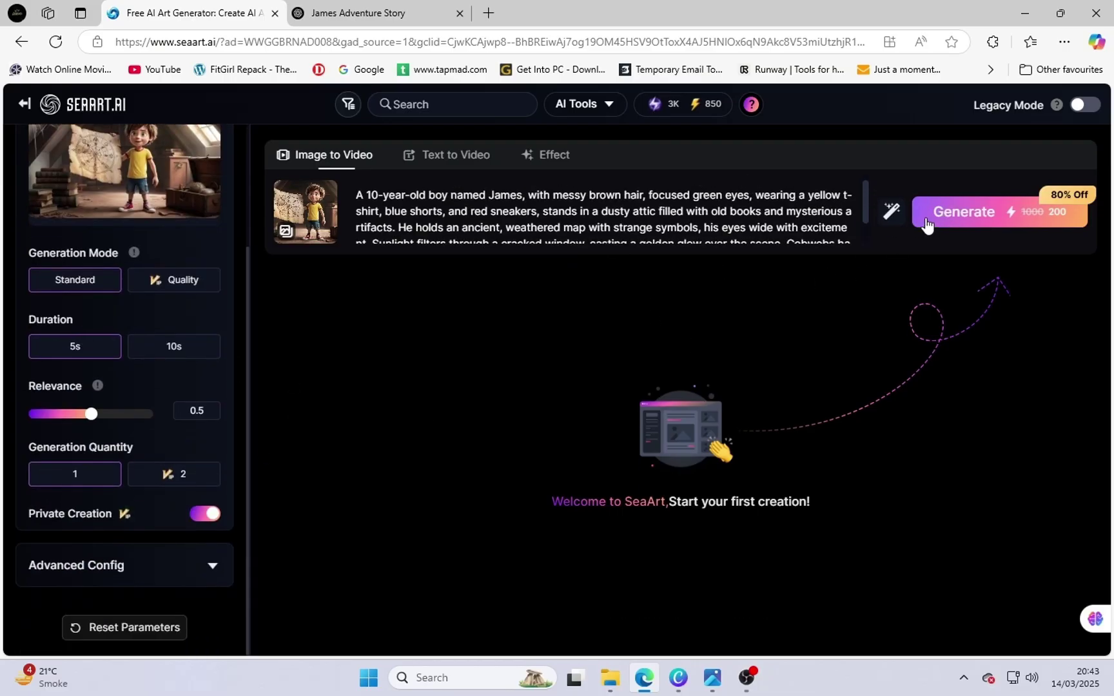
left_click(925, 222)
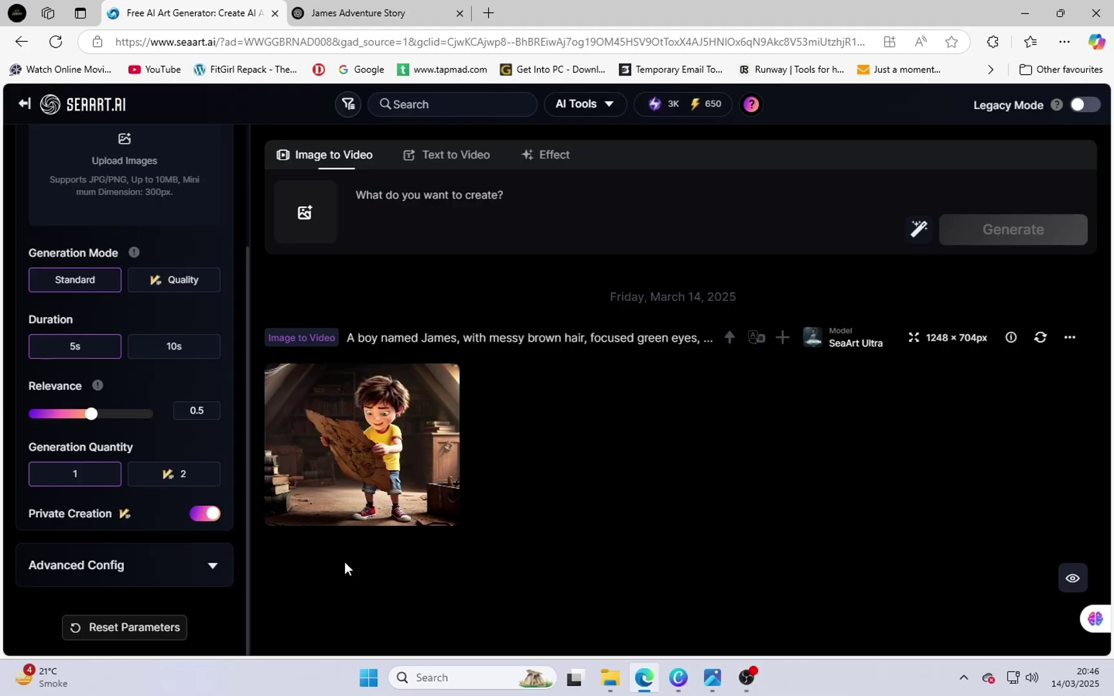
- Download the generated attic video as an MP4 file
left_click(443, 357)
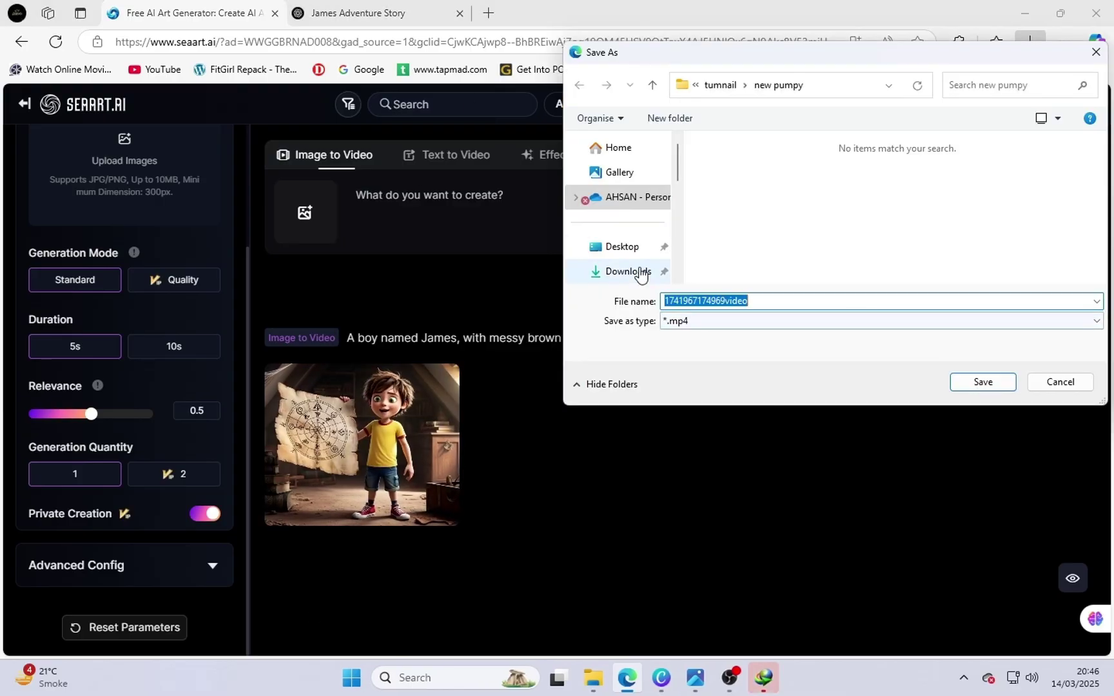
type("1741967174969video")
key("Return")
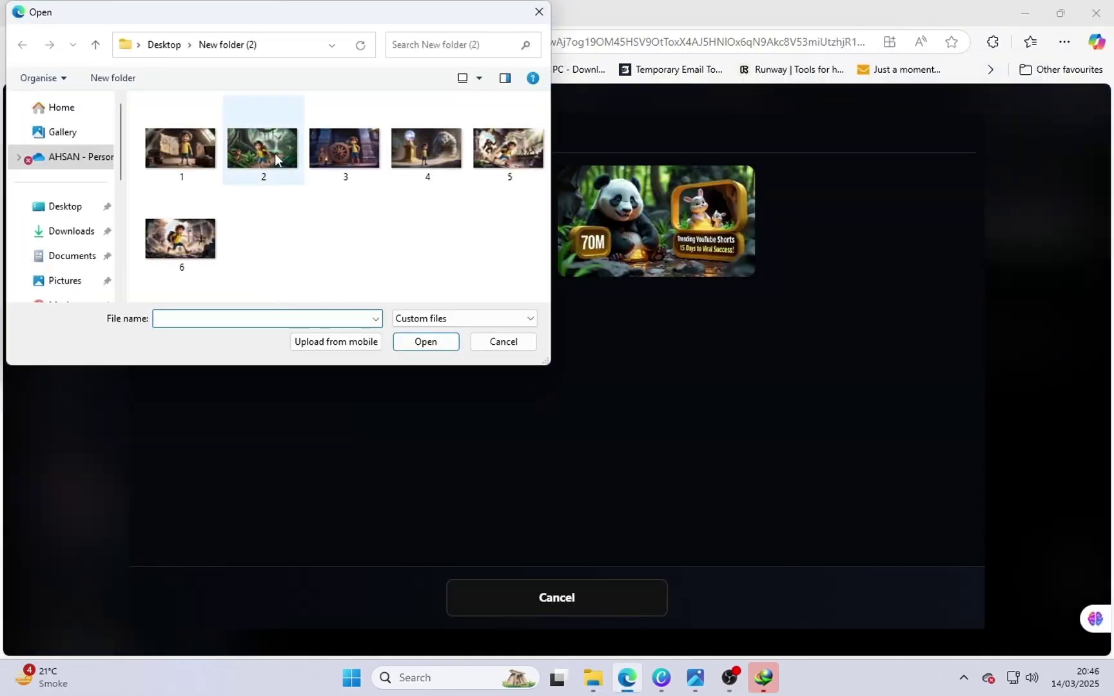
- Upload jungle image 2, enter the Scene 2 prompt about James venturing through the misty jungle and generate the video
double_click(275, 154)
scroll(178, 386, "down", 3)
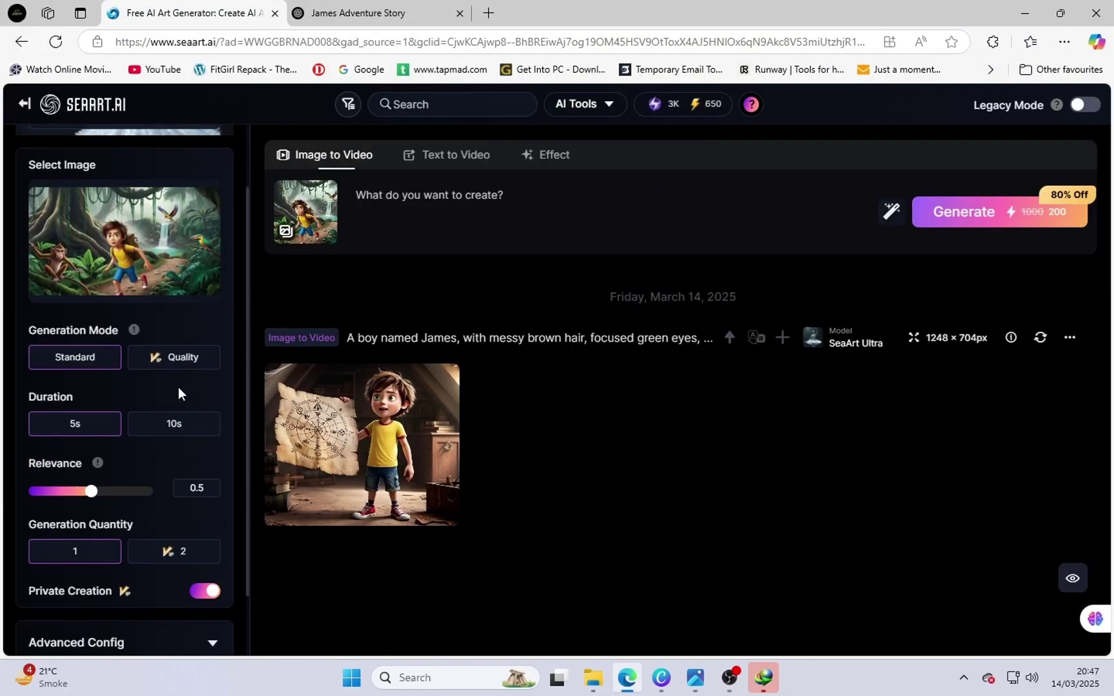
left_click(381, 13)
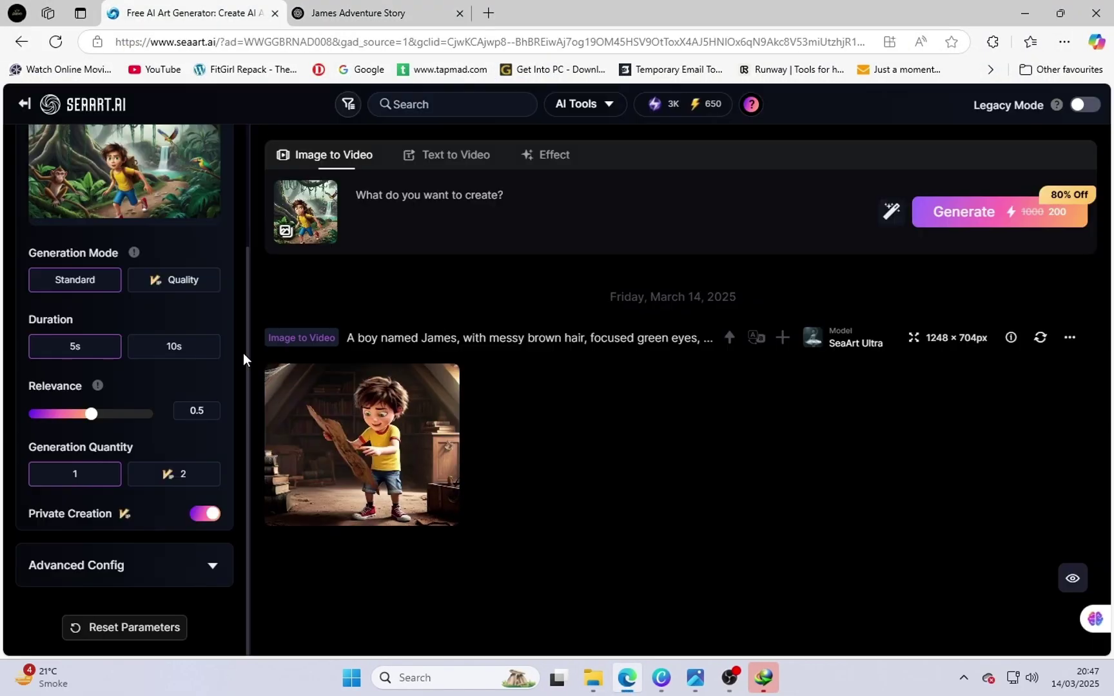
type("\"James, wearing a backpack, ventures through a dense, misty jungle. Giant trees with twisting roots surround him, and vines hang from above. A playful monkey with bright eyes swings from a branch nearby. Exotic birds with vibrant feathers fly overhead, while a small waterfall cascades into a crystal-clear river in the background. James looks ahead, determined, as he follows the ancient map, unaware of the hidden dangers lurking in the shadows.\"")
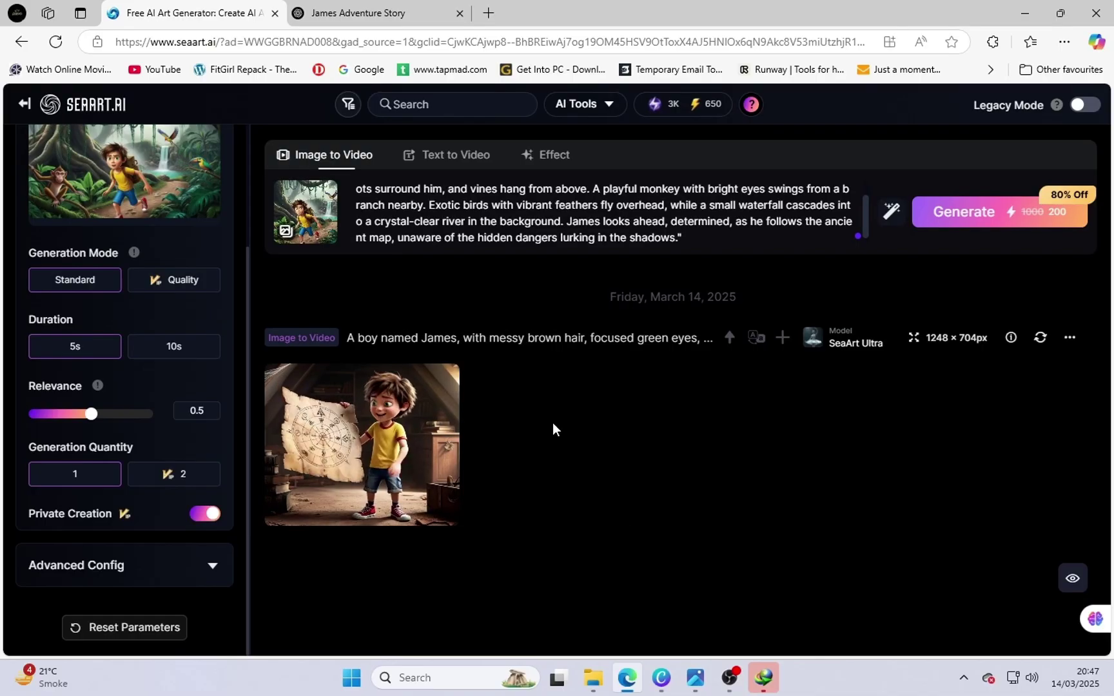
left_click(1013, 229)
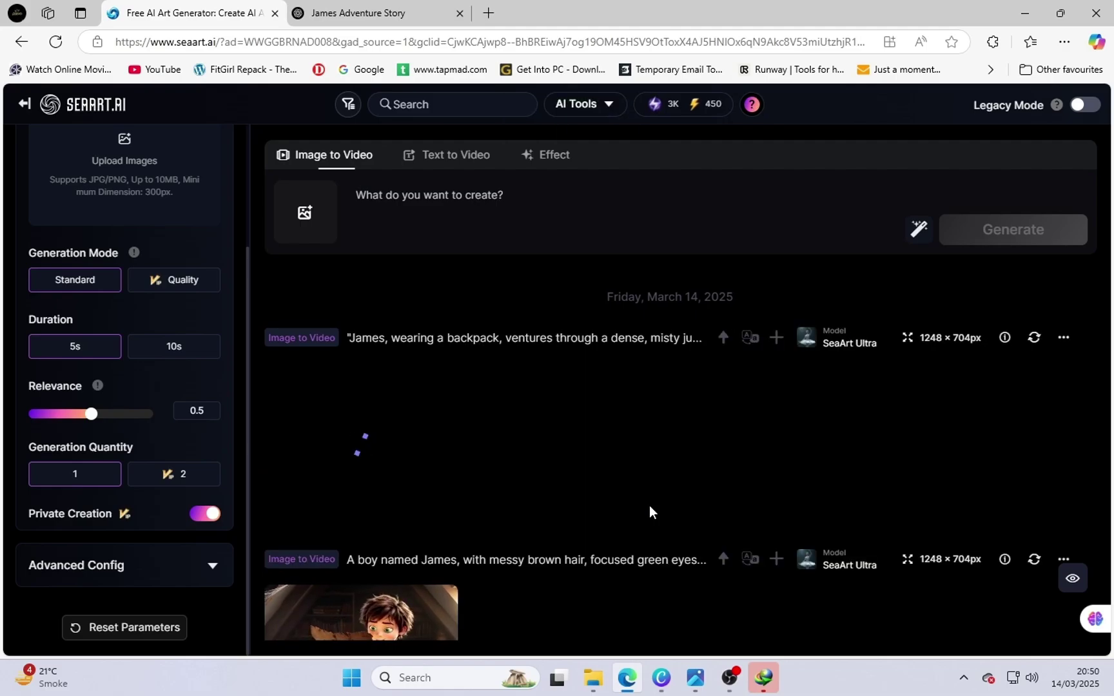
- Download the generated jungle video
left_click(443, 356)
left_click(677, 313)
left_click(413, 464)
key("Return")
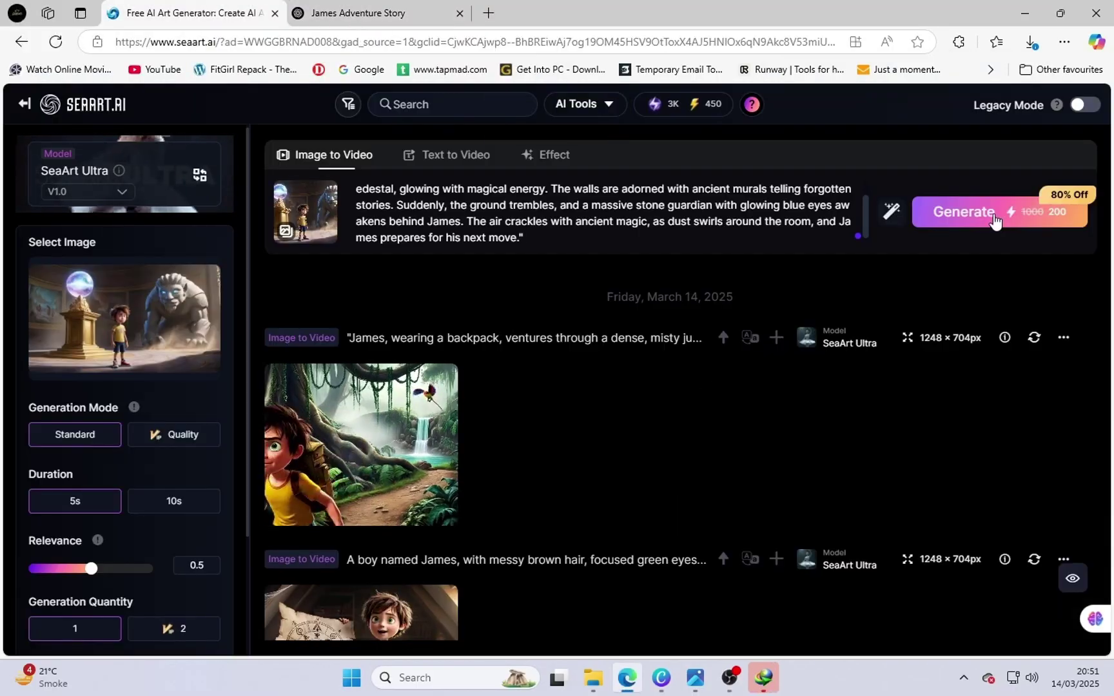
- Generate the video of James in the grand chamber with the Crystal of Whispers and the stone guardian
left_click(997, 216)
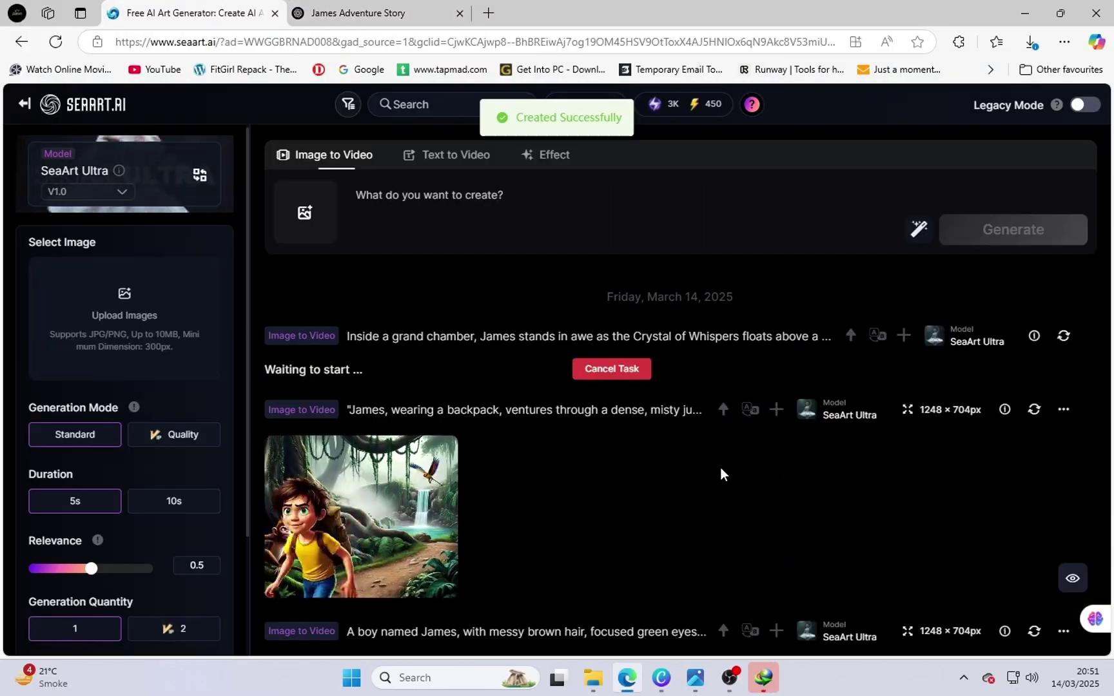
scroll(720, 468, "down", 3)
scroll(606, 503, "up", 3)
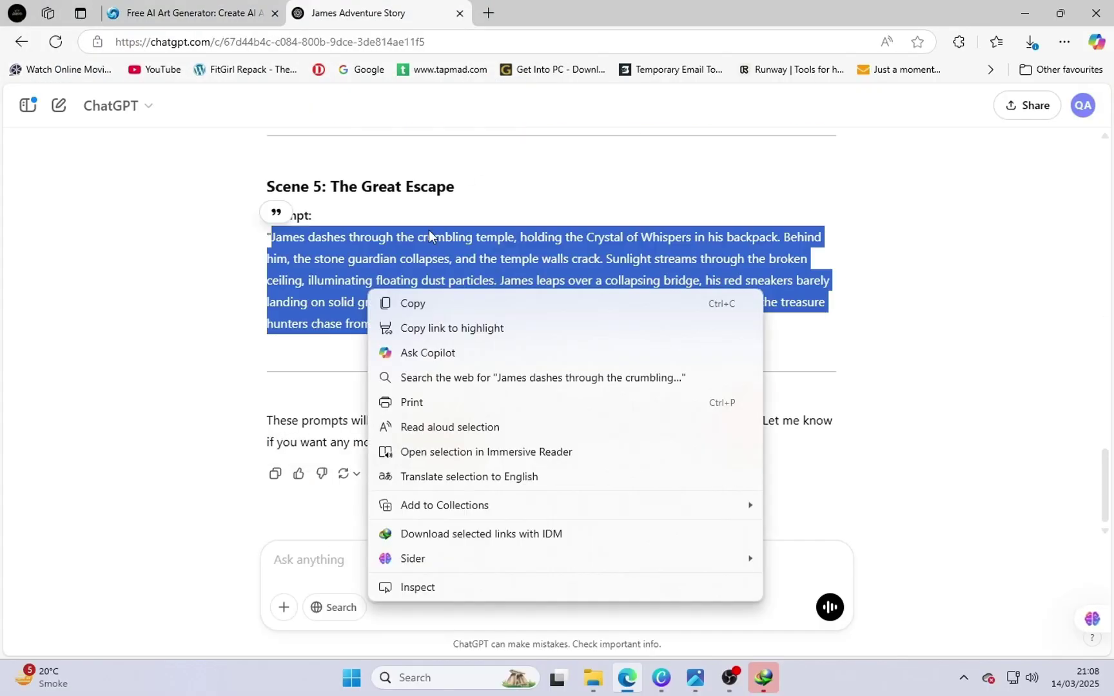
- Copy the Scene 5 "The Great Escape" prompt from ChatGPT into SeaArt's image-to-video prompt and generate the video
left_click(413, 303)
left_click(194, 12)
left_click(429, 194)
key("ctrl+v")
left_click(1013, 230)
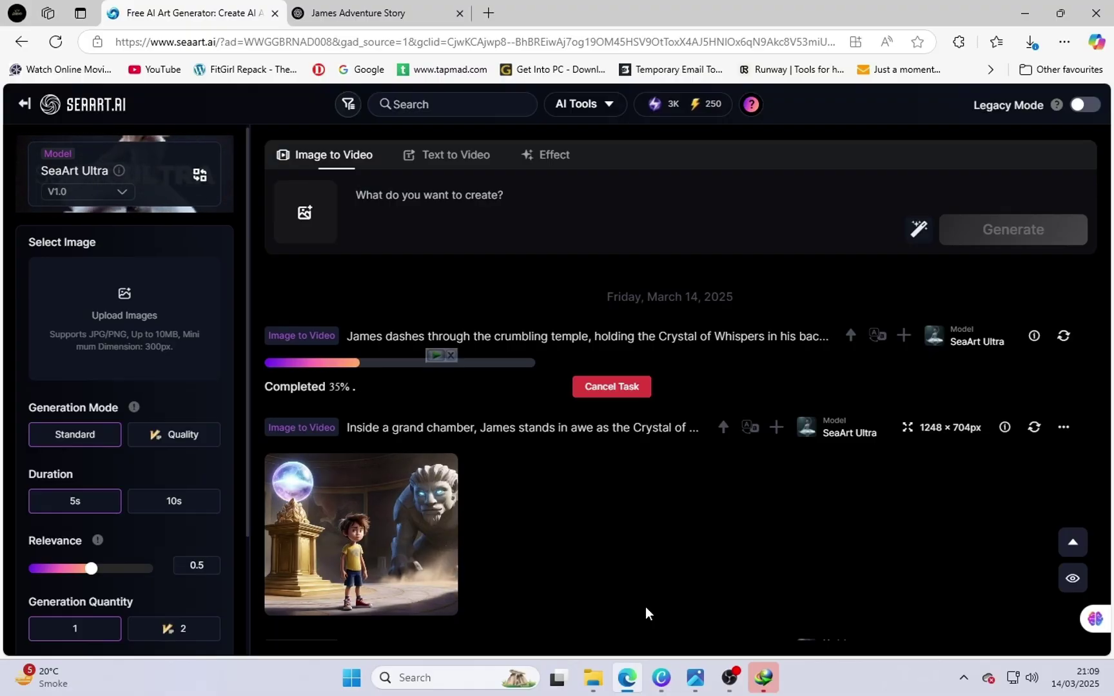
scroll(538, 497, "down", 6)
scroll(567, 522, "up", 6)
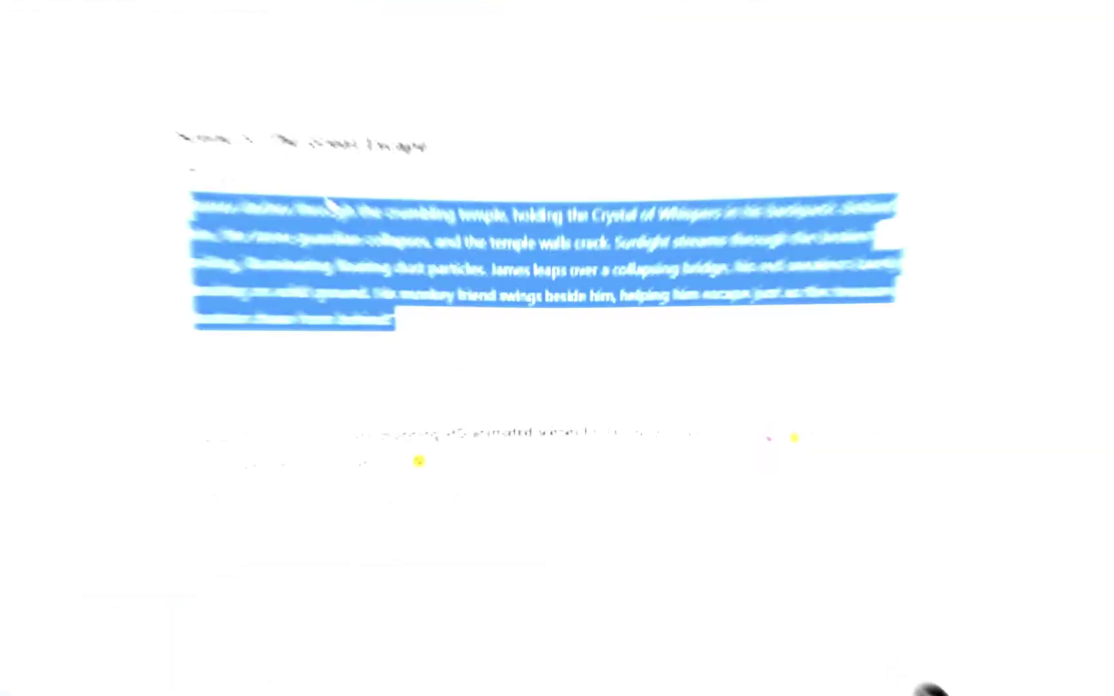
- In a new browser tab, search Google for "elevenlabs" and open the ElevenLabs Text to Speech page
scroll(438, 339, "up", 7)
scroll(388, 328, "up", 9)
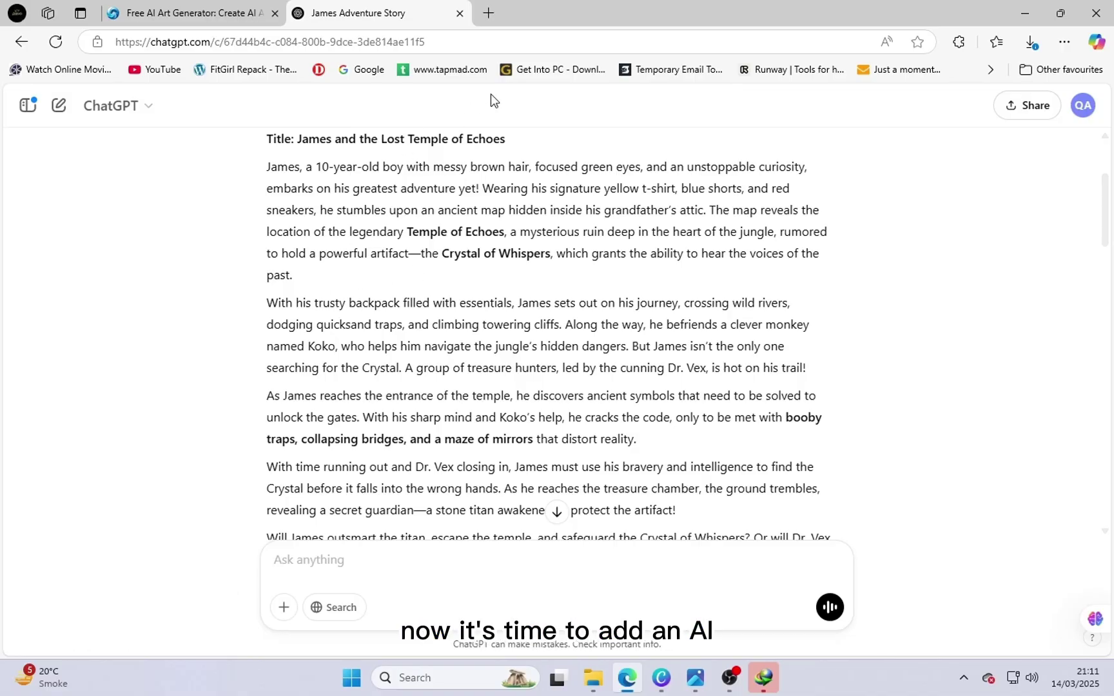
left_click(489, 13)
left_click(458, 42)
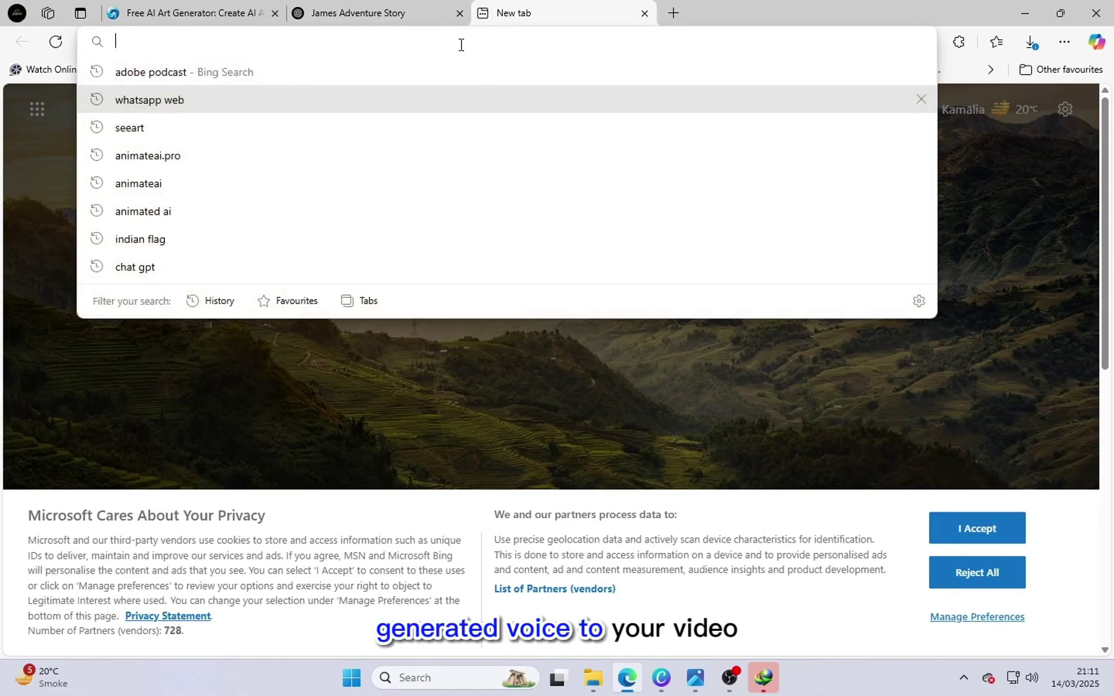
type("google.com")
left_click(277, 71)
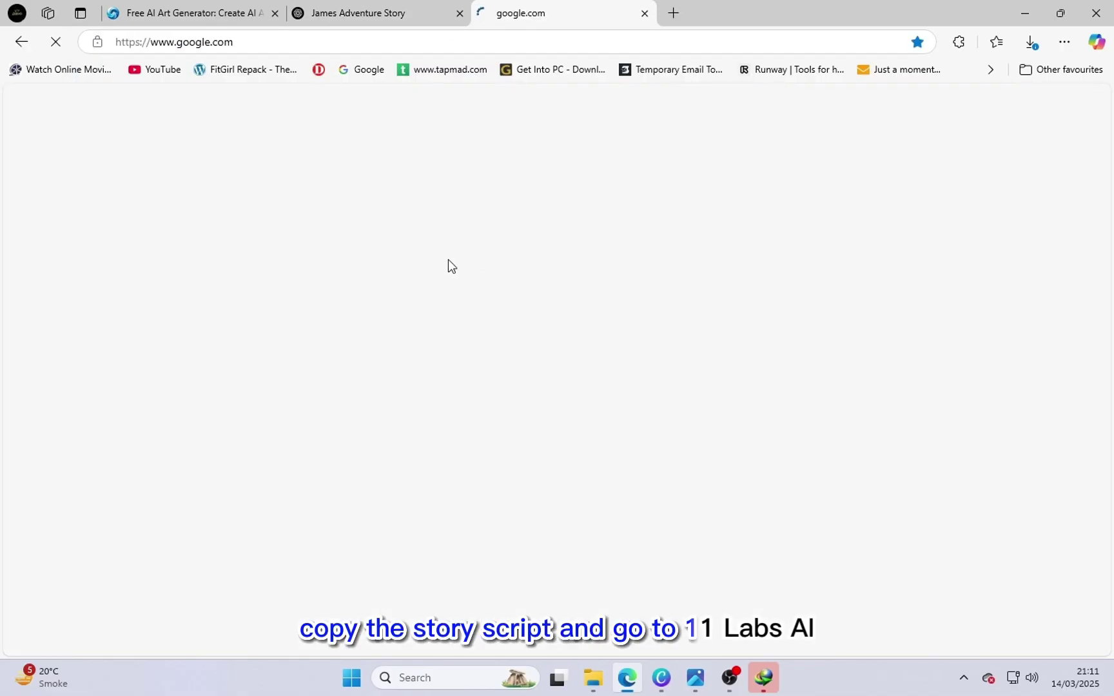
left_click(471, 307)
type("elevenlabs")
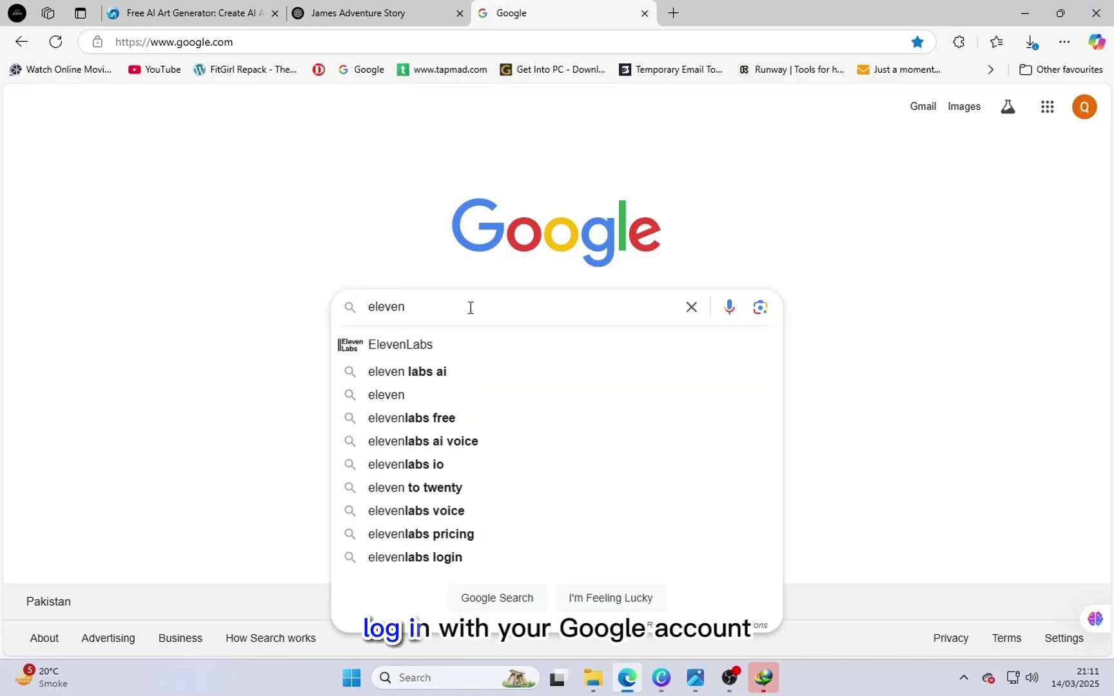
key("Return")
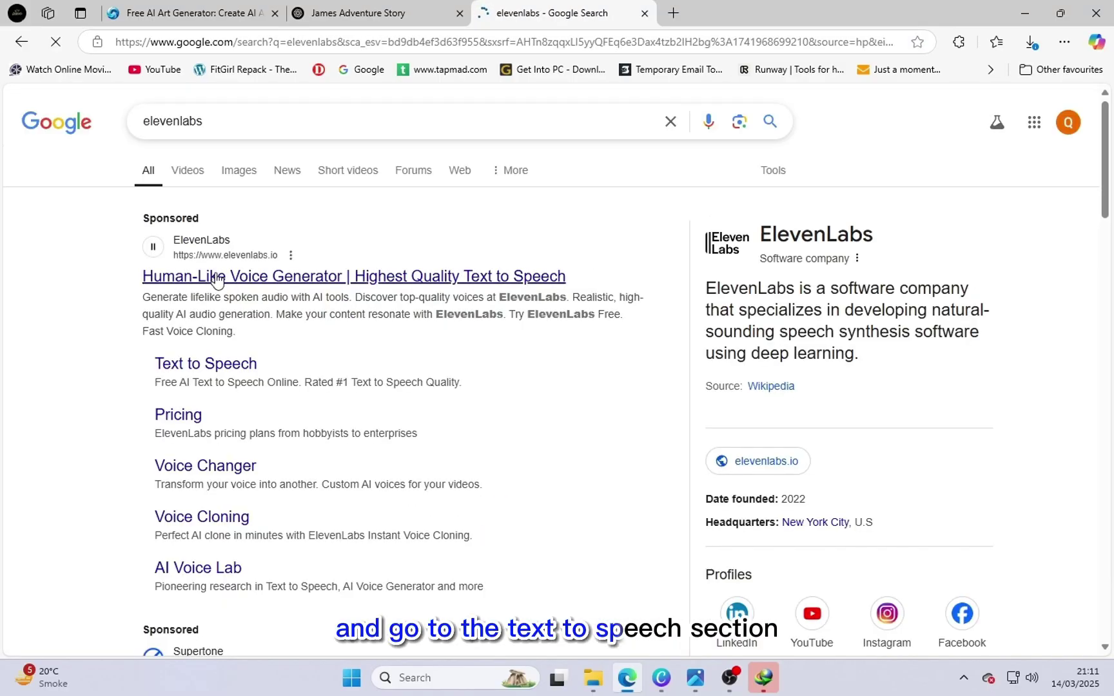
left_click(230, 364)
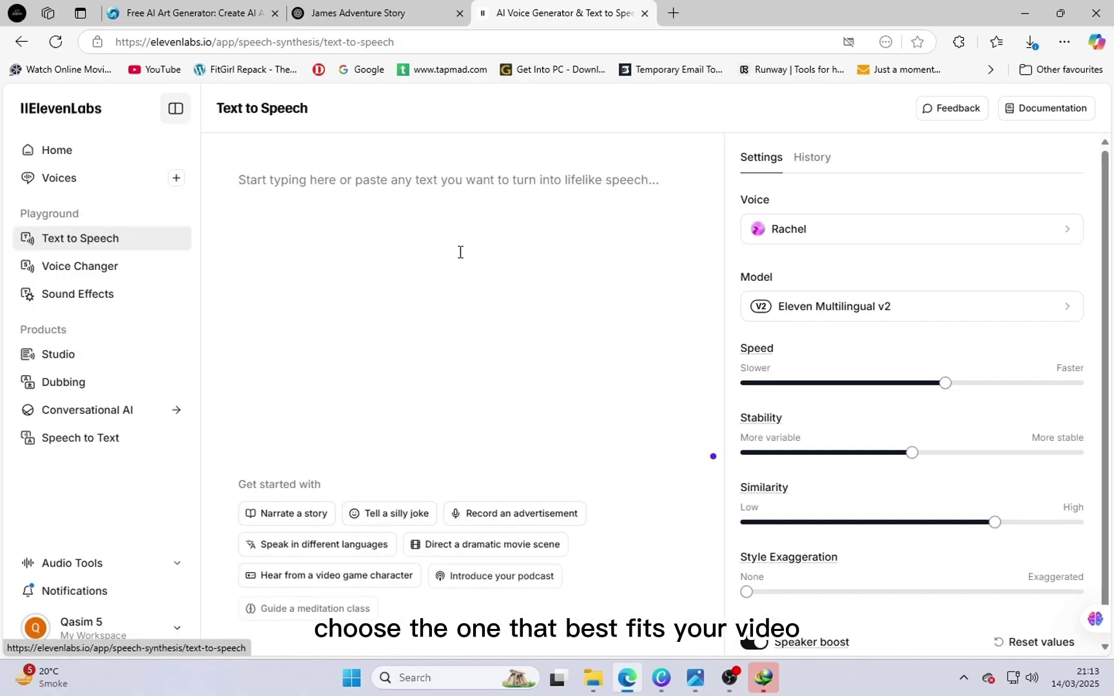
- Copy the "James and the Lost Temple of Echoes" story text from ChatGPT into the ElevenLabs Text to Speech editor
left_click(428, 19)
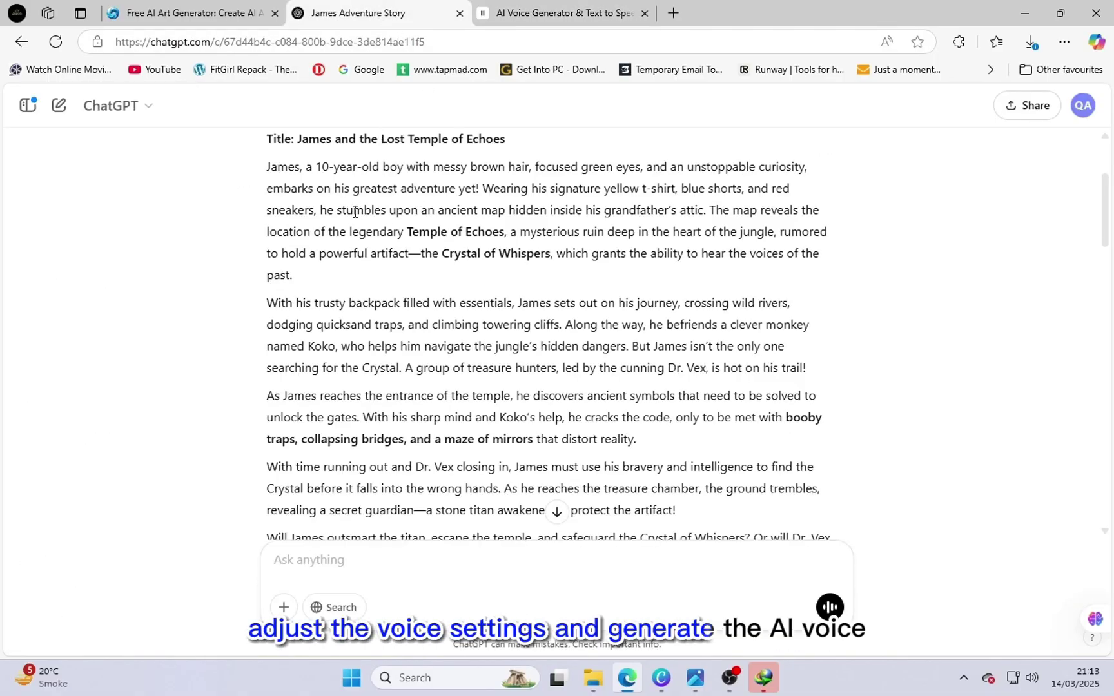
left_click_drag(268, 166, 668, 231)
key("ctrl+c")
key("ctrl+Tab")
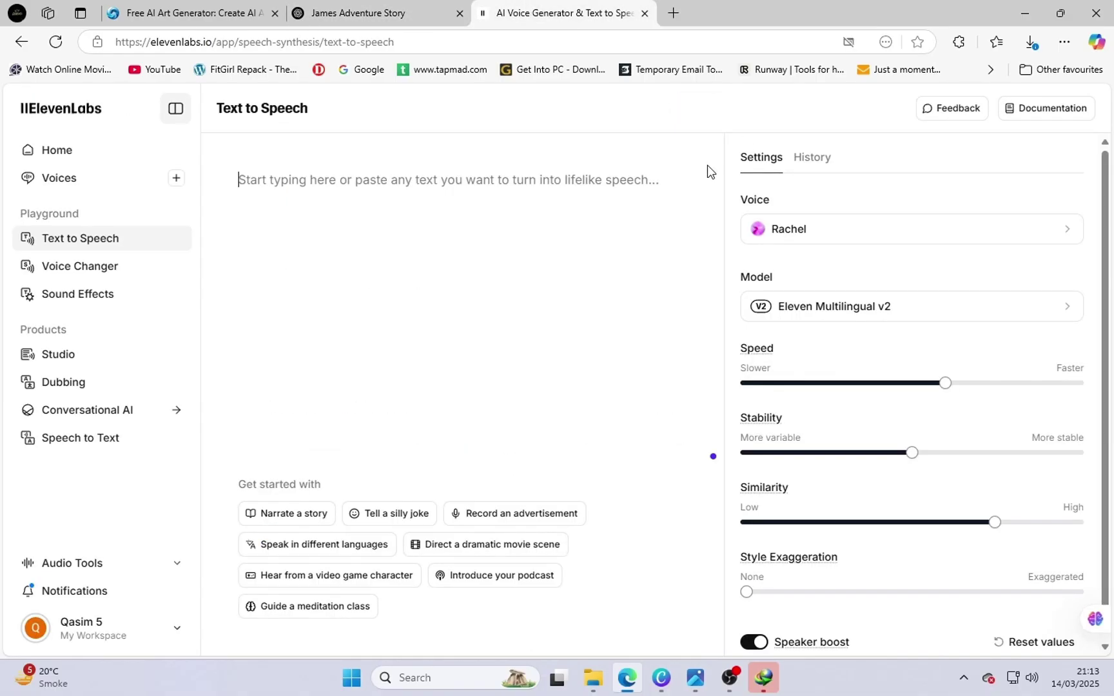
right_click(378, 200)
left_click(424, 352)
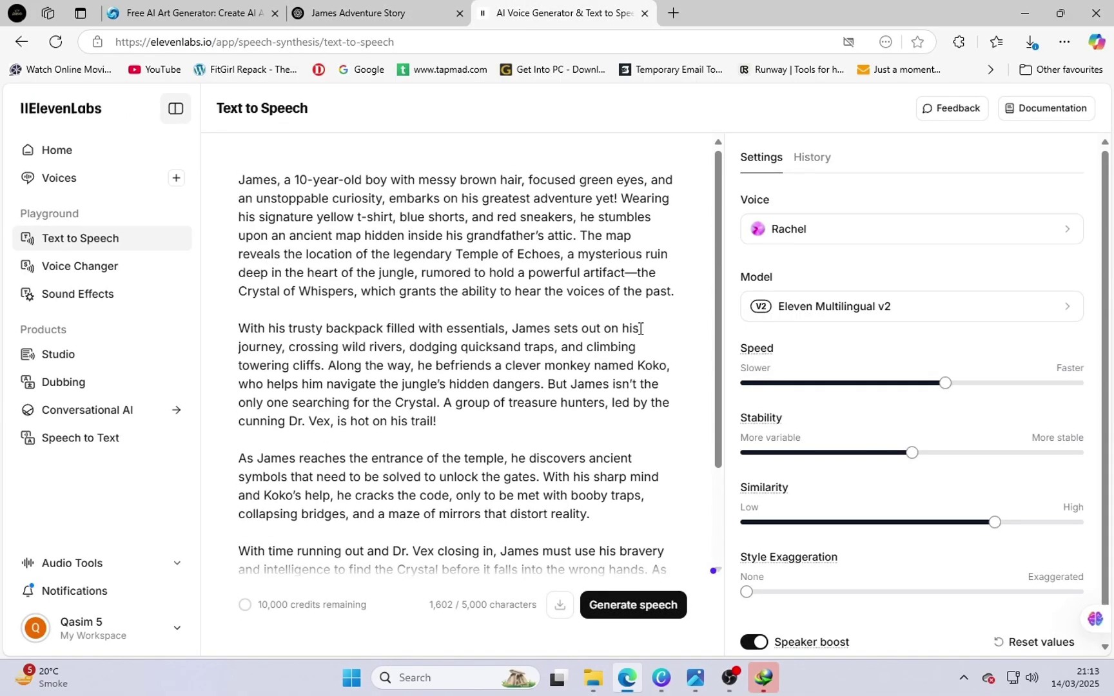
- Browse the available narration voices and listen to the previews of Alice, Aria, Brian, Callum and Cassidy
left_click(877, 233)
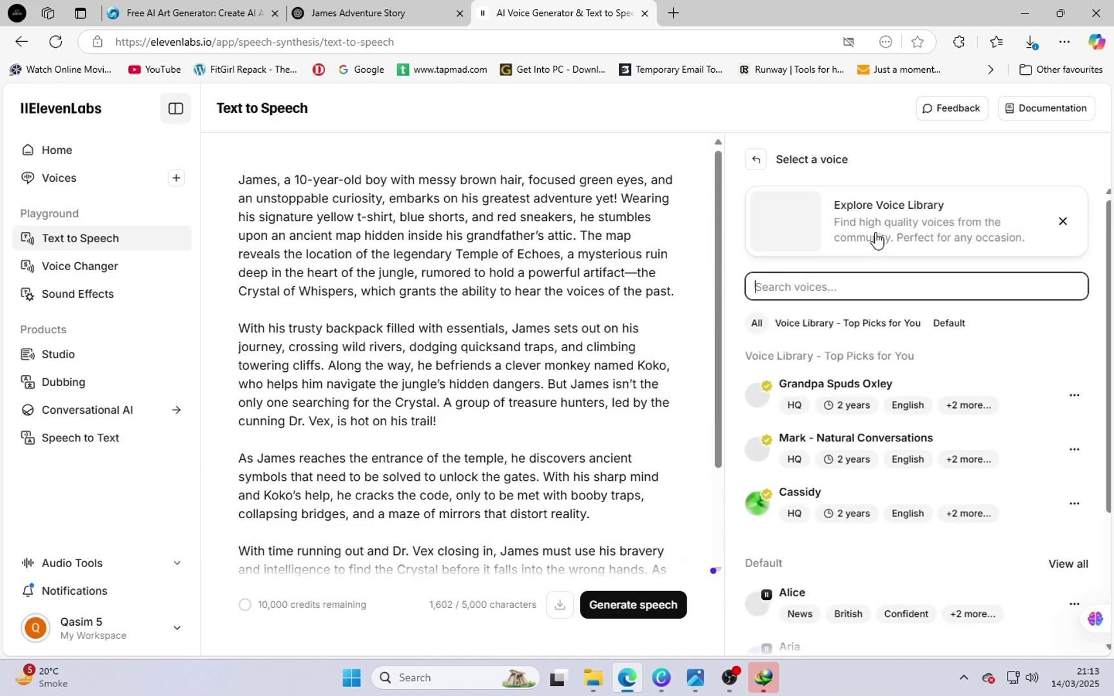
scroll(858, 522, "down", 3)
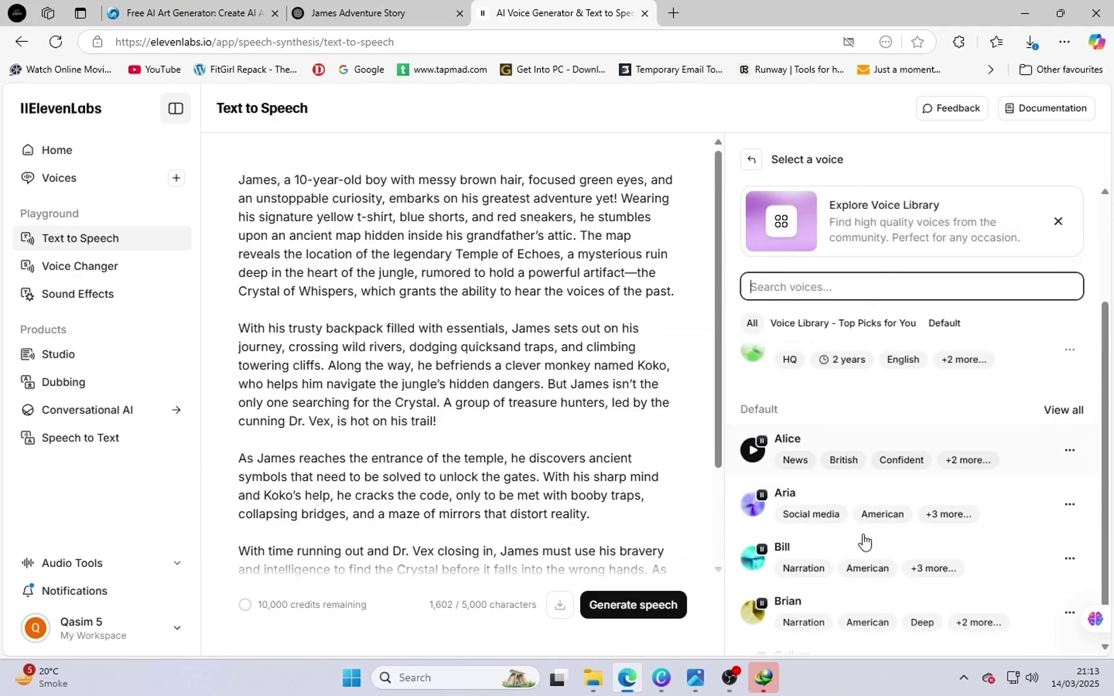
left_click(753, 450)
left_click(752, 503)
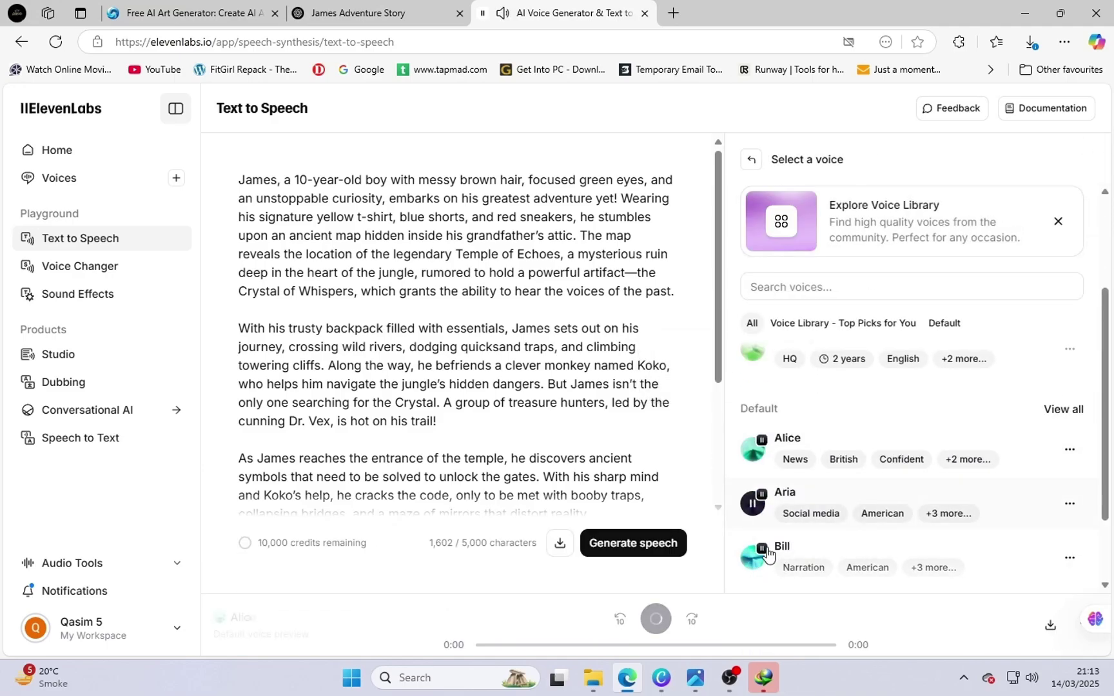
scroll(780, 555, "down", 2)
left_click(752, 514)
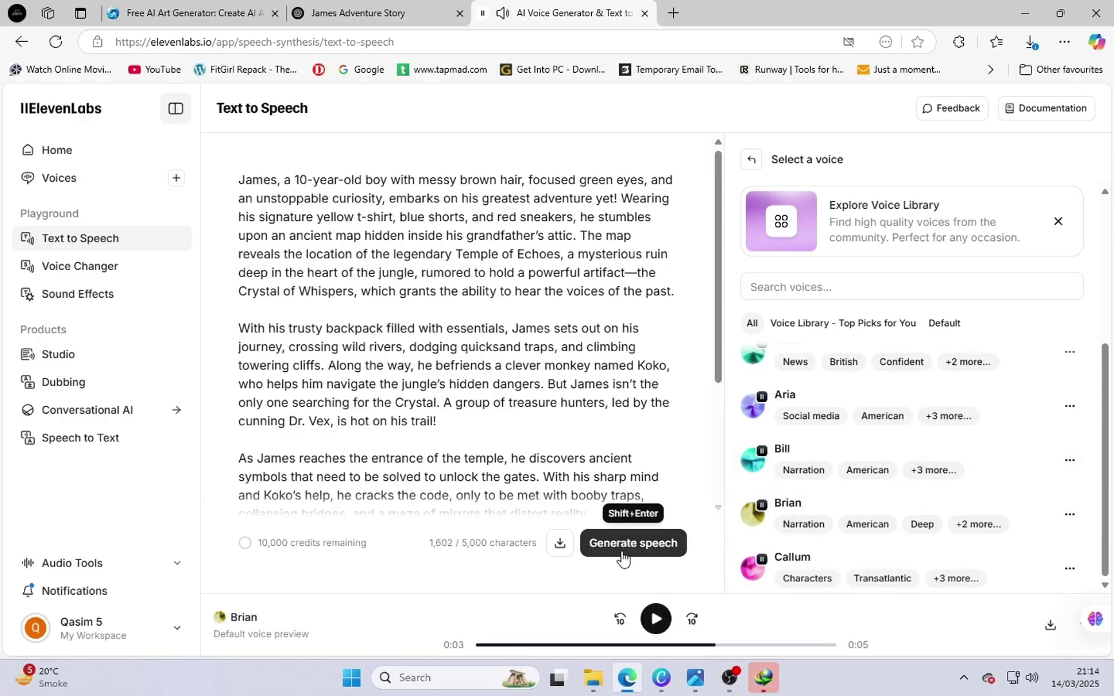
left_click(753, 568)
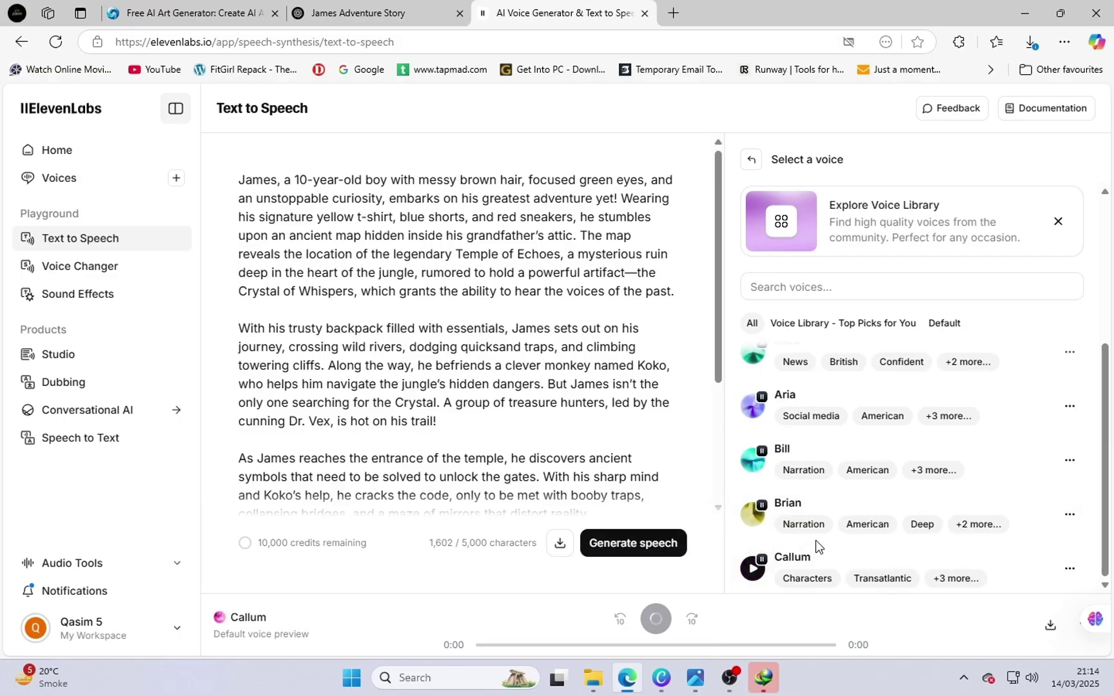
scroll(890, 523, "up", 4)
scroll(832, 509, "down", 3)
scroll(820, 516, "down", 1)
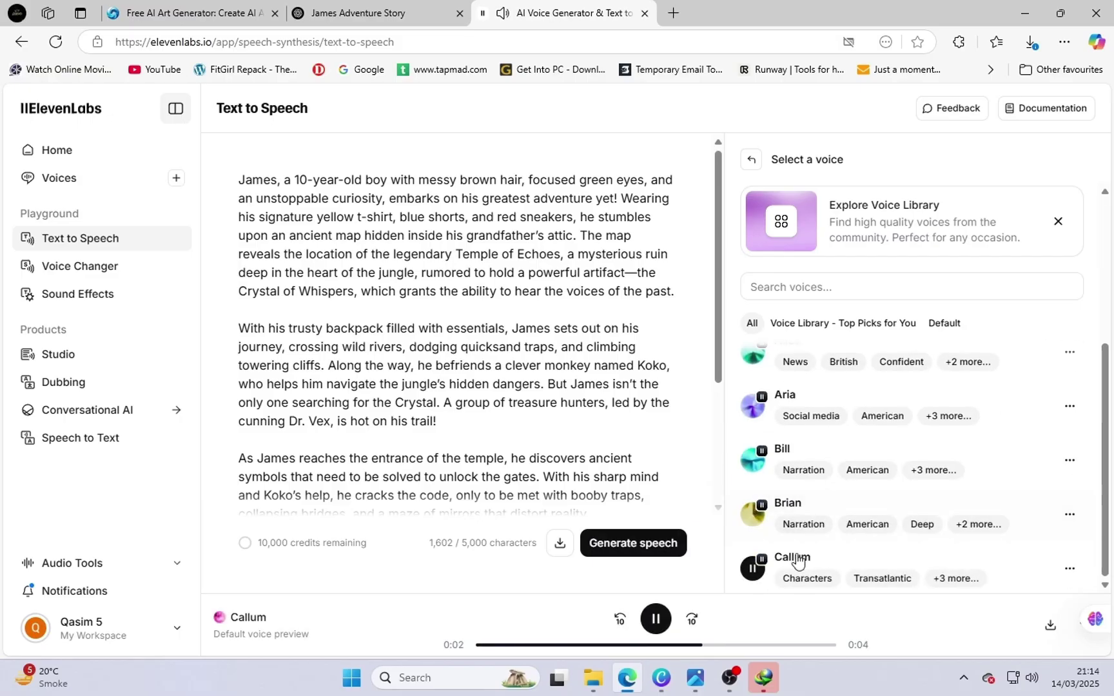
scroll(793, 515, "up", 5)
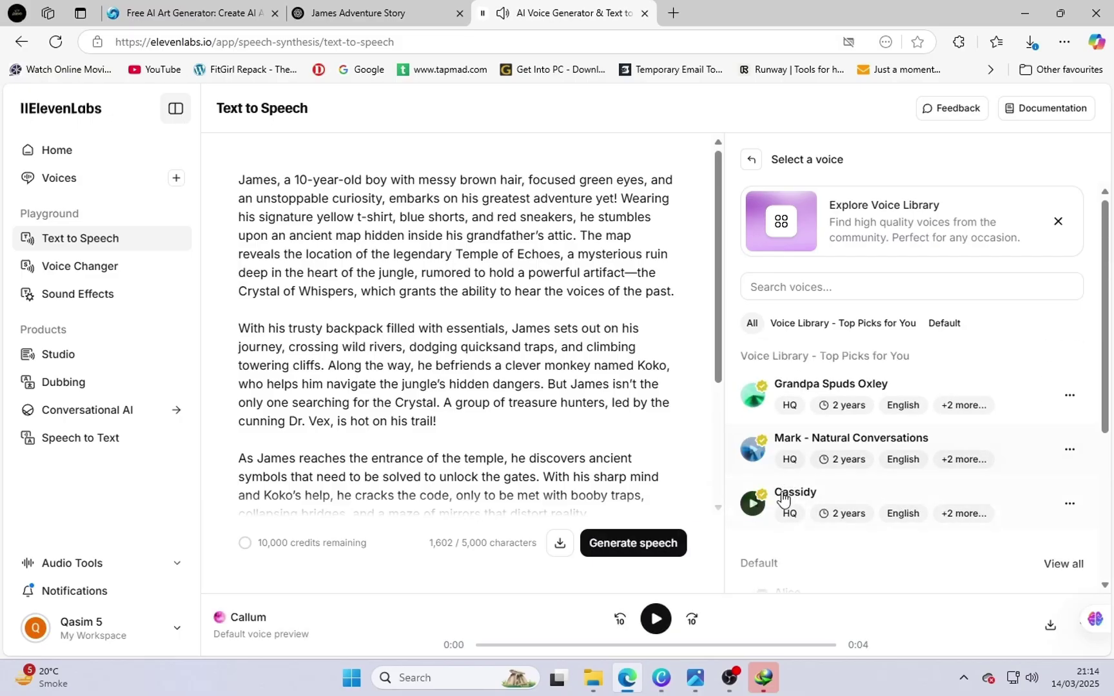
left_click(754, 506)
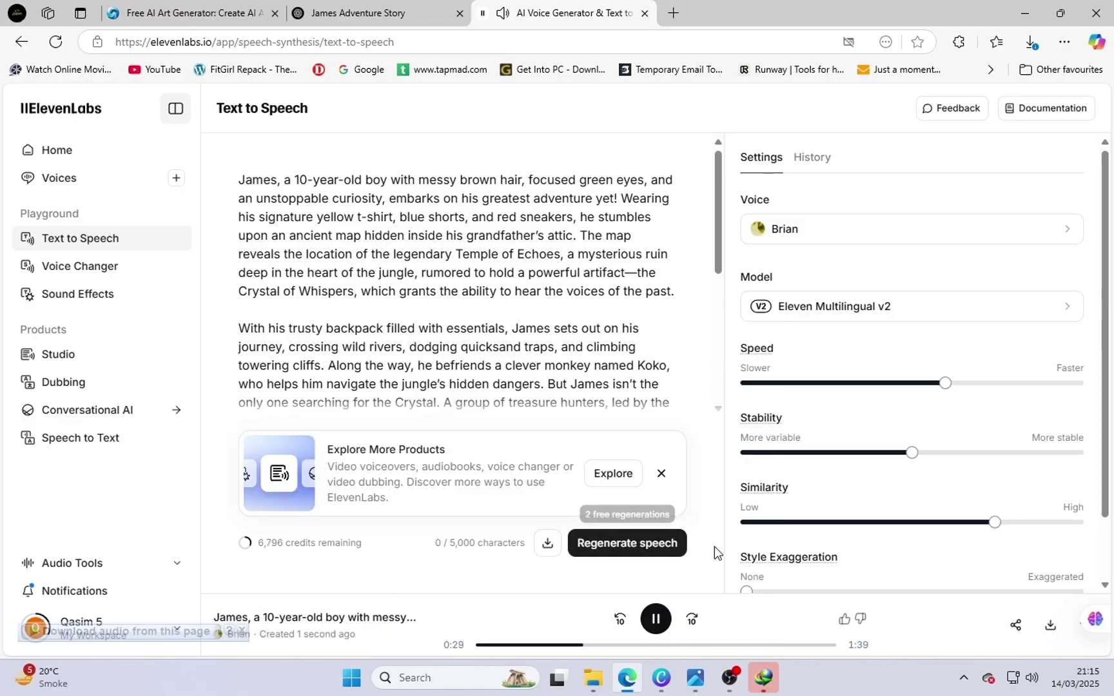
- Download the generated story narration and save the MP3 file to the desktop
left_click(546, 545)
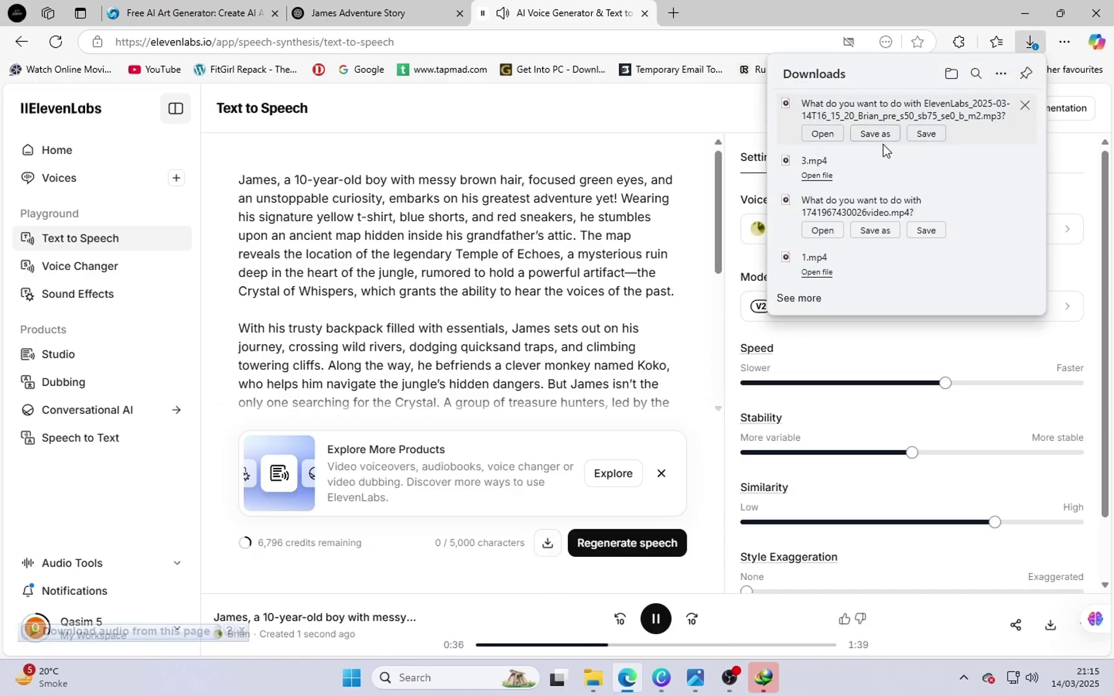
left_click(881, 137)
left_click(962, 387)
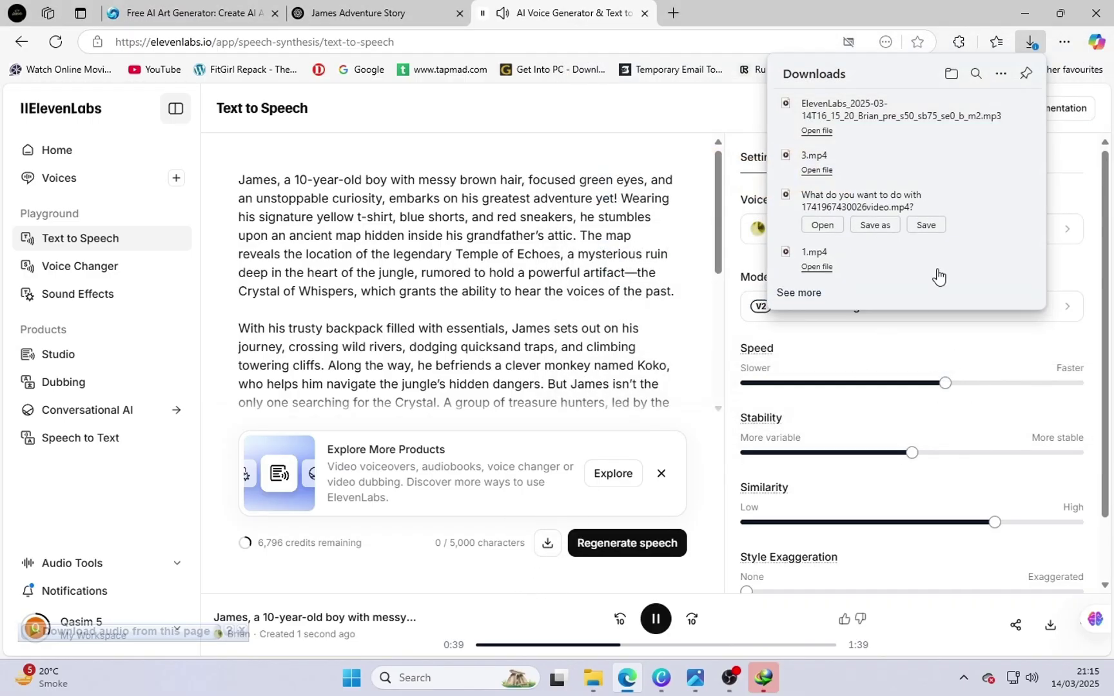
- Cancel the pending SeaArt video download prompt on the desktop and launch CapCut
left_click(1018, 22)
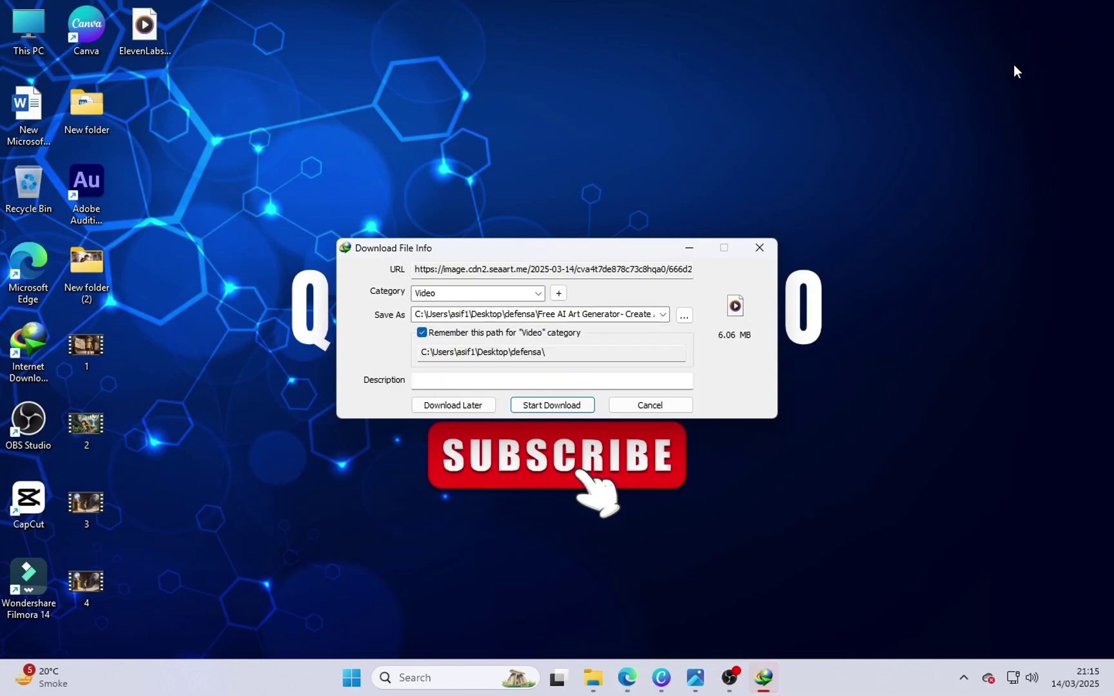
left_click(650, 405)
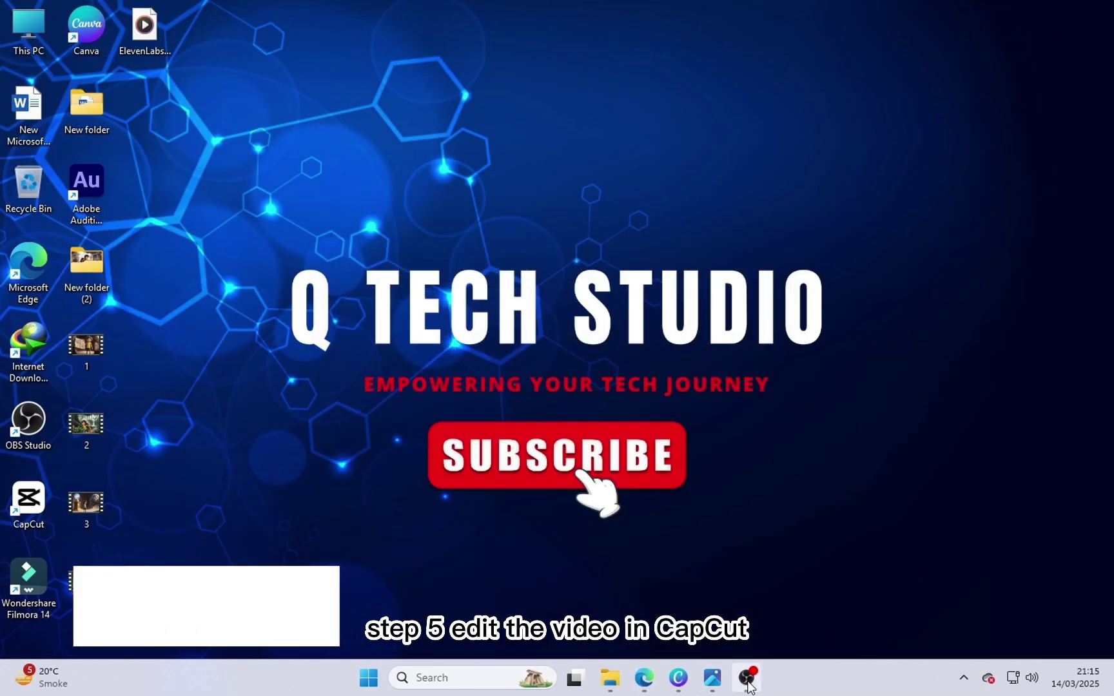
left_click(645, 678)
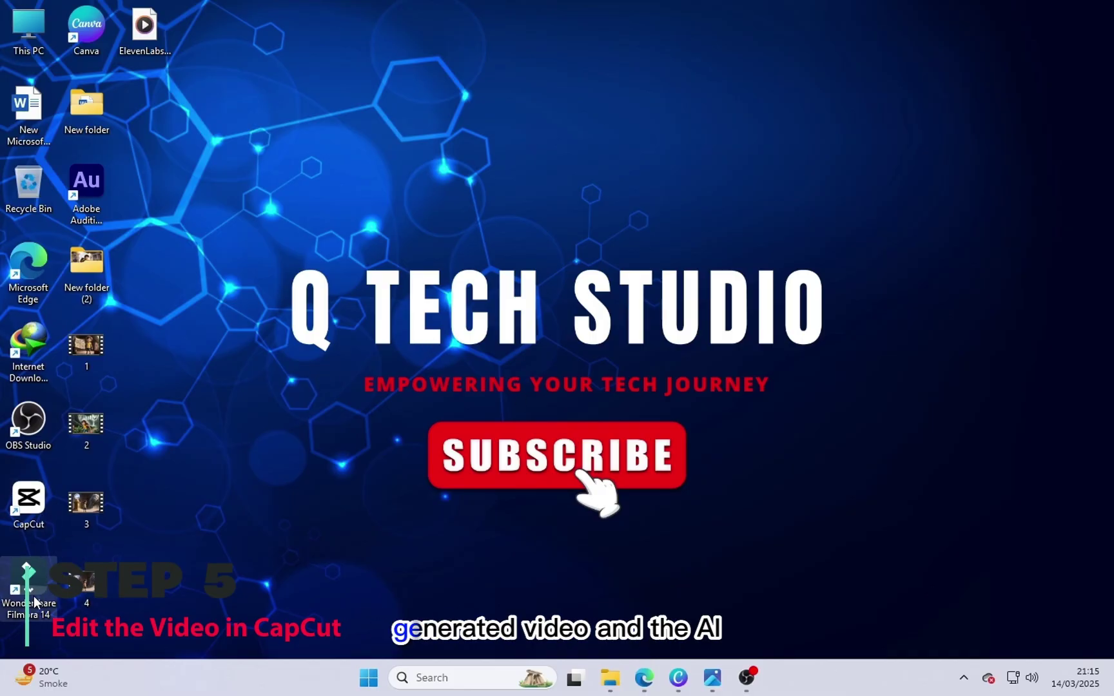
double_click(42, 510)
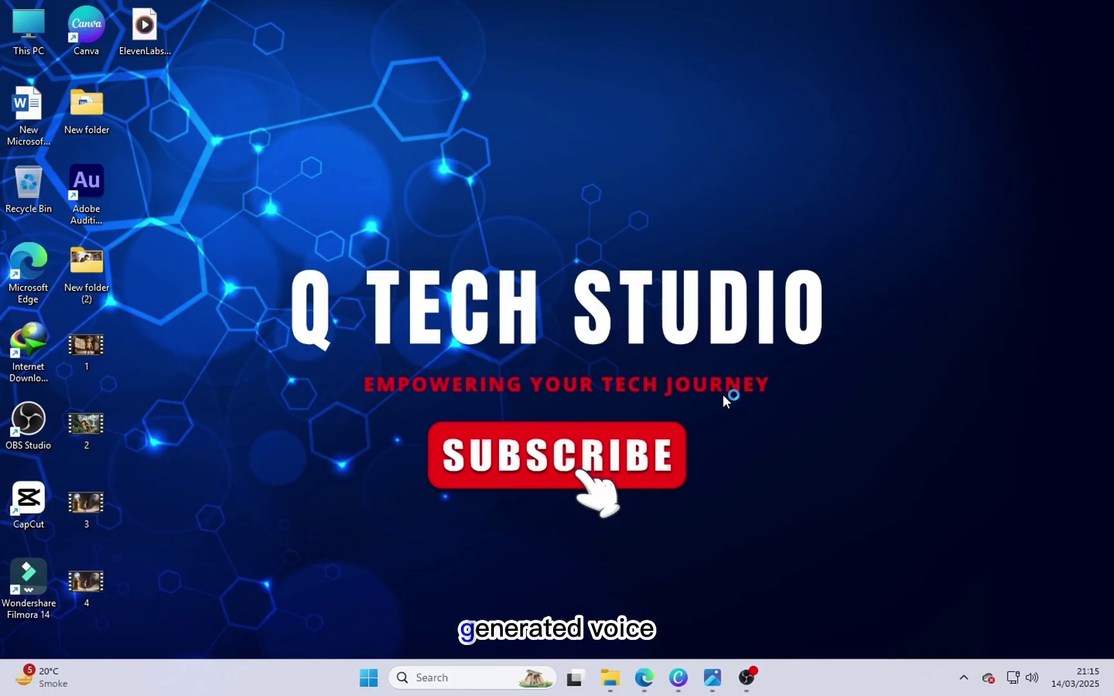